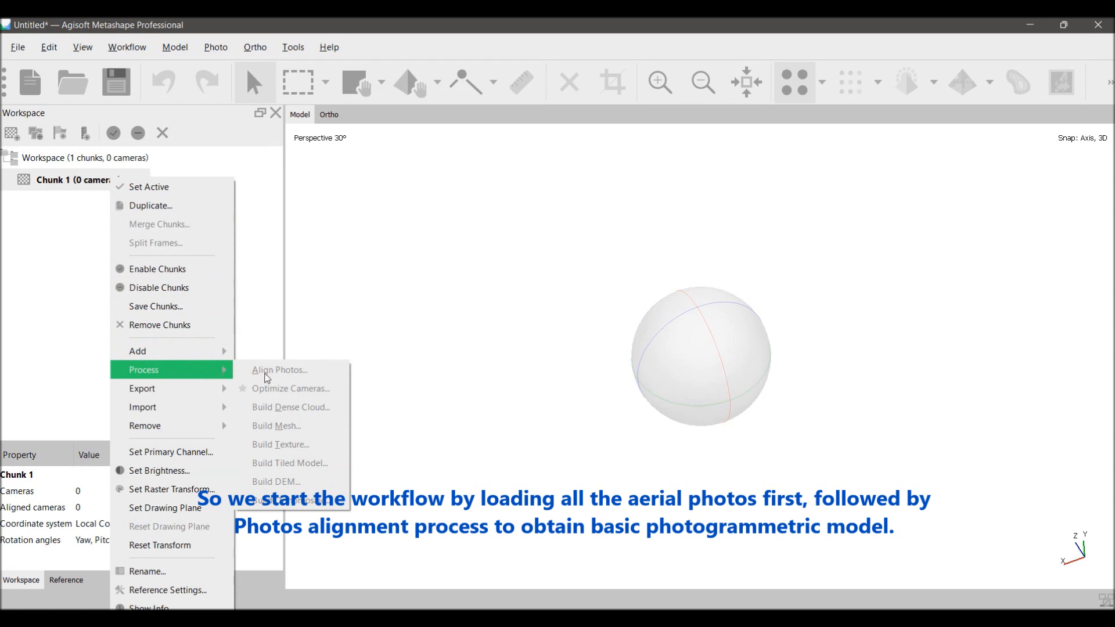
mouse_move(186, 352)
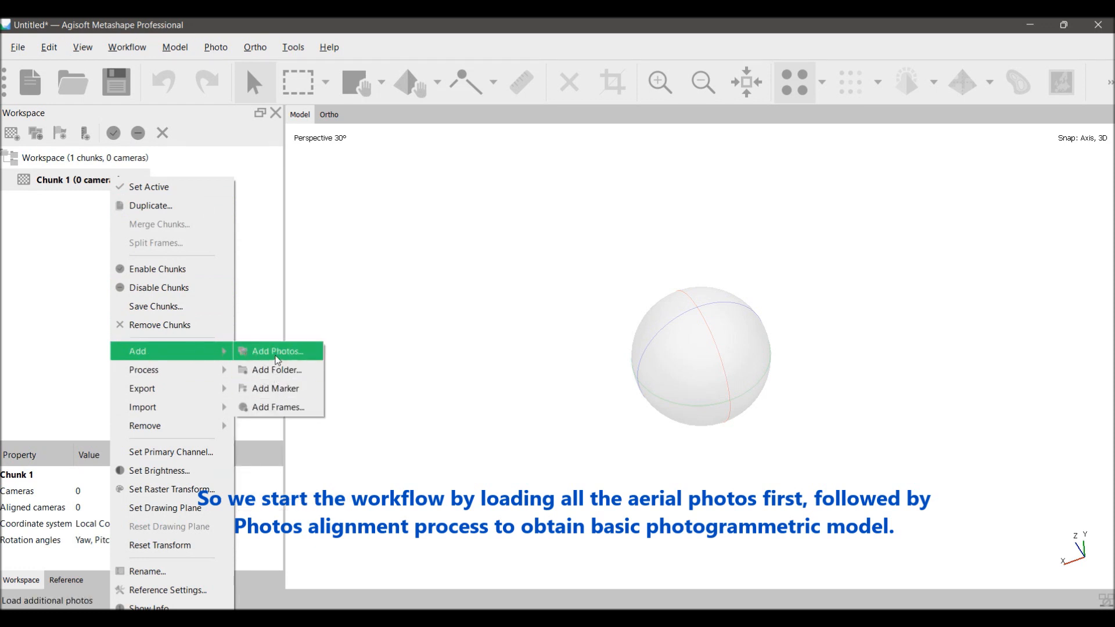
left_click(274, 351)
left_click(165, 172)
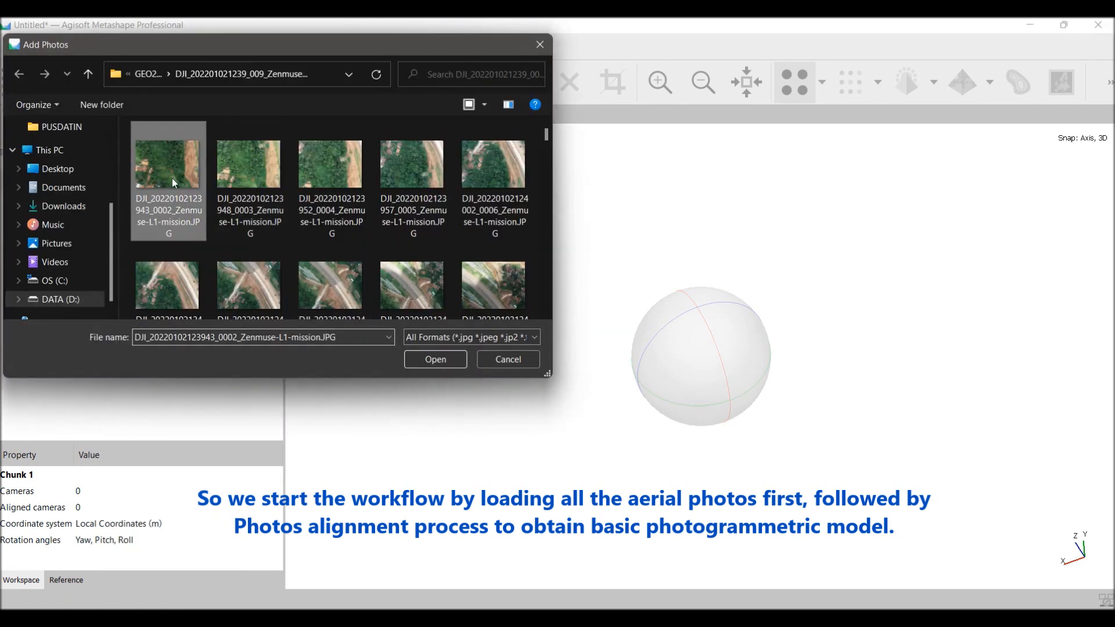
key("ctrl+a")
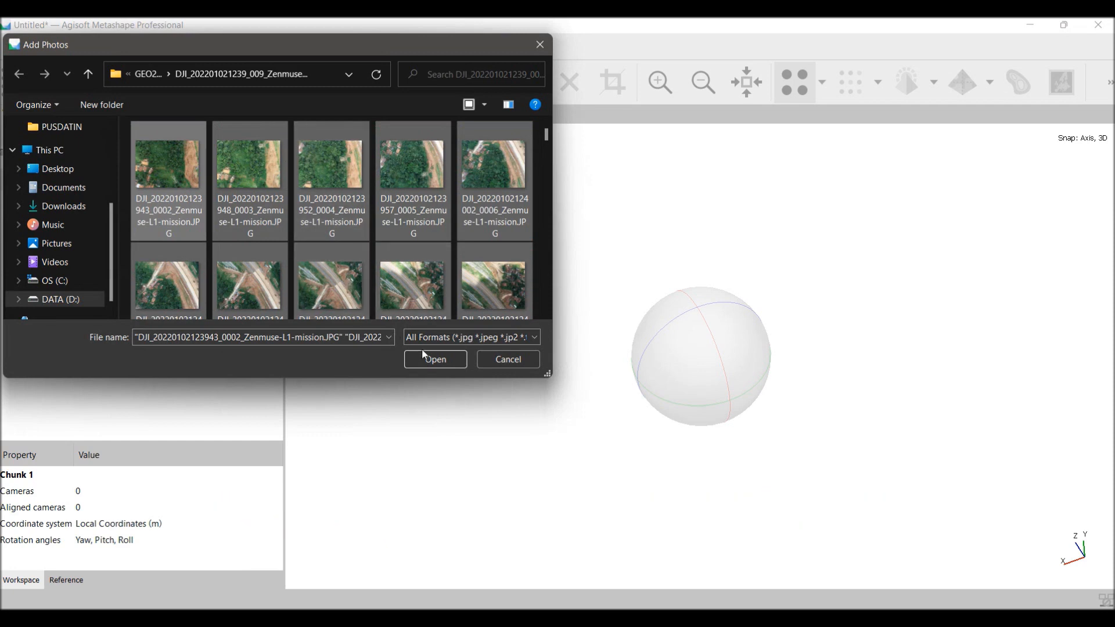
left_click(434, 358)
- Reset the model view and show the camera positions of the loaded photos
left_click_drag(706, 325, 707, 366)
left_click(749, 80)
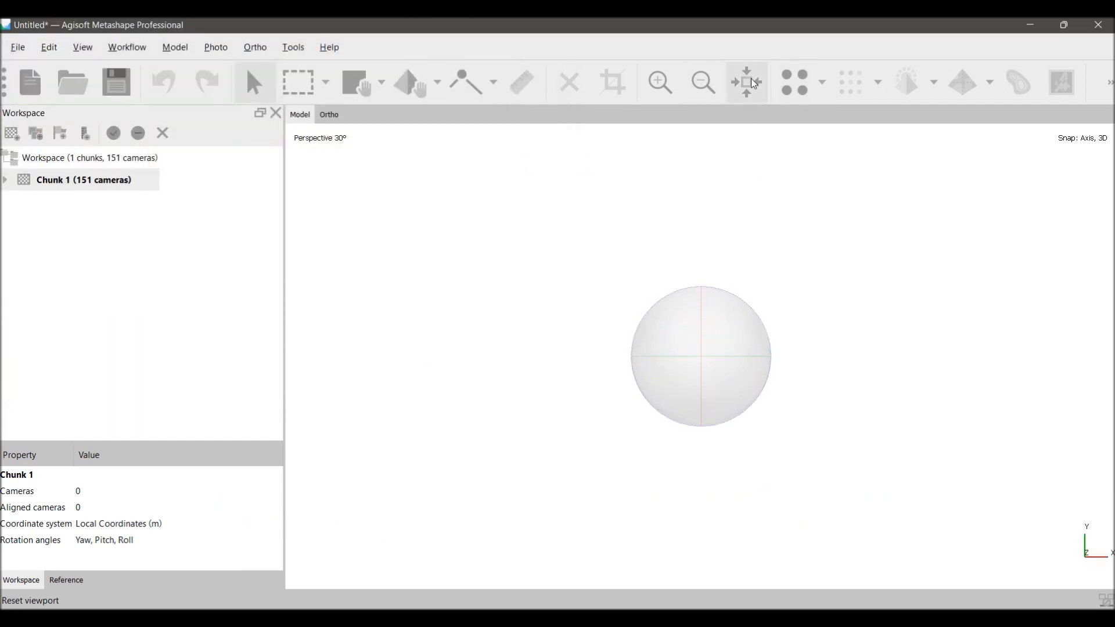
left_click(1109, 82)
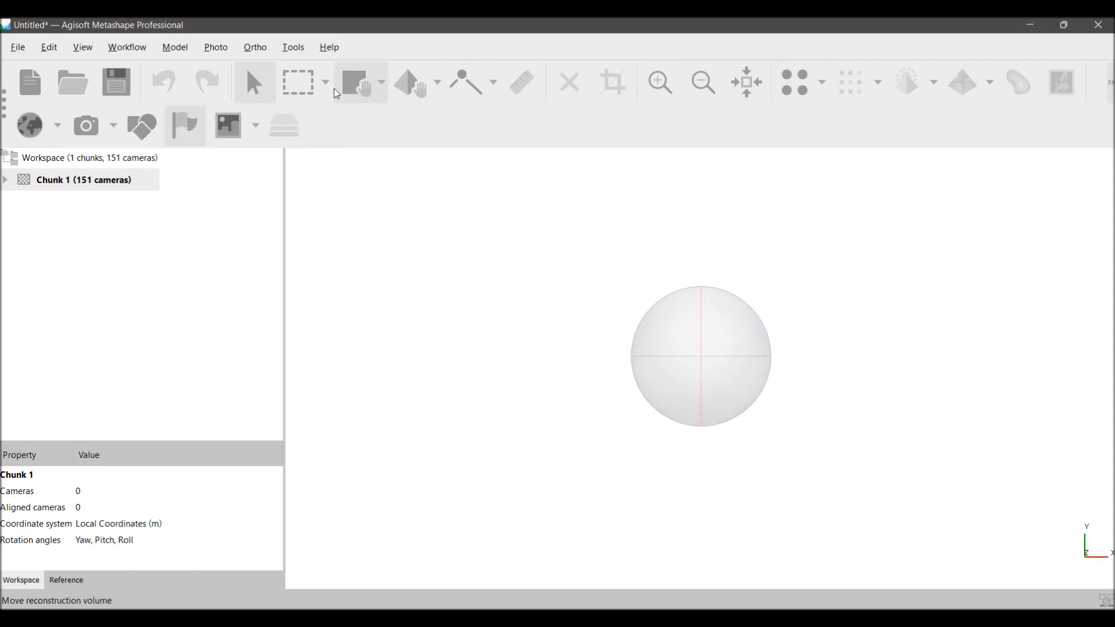
left_click(101, 124)
left_click_drag(604, 351, 521, 294)
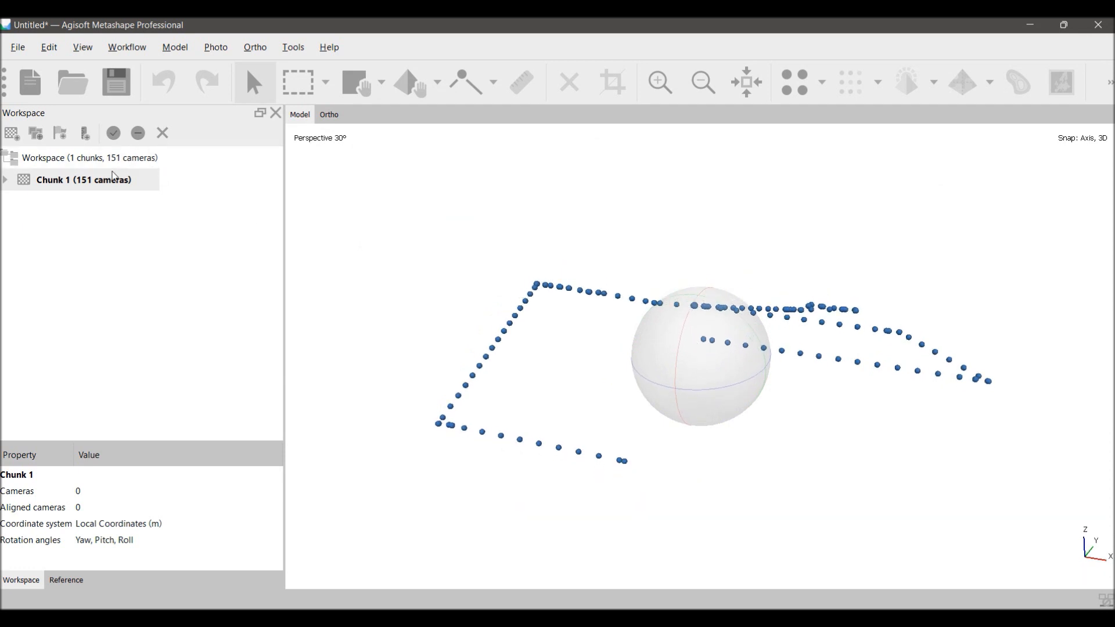
- Align the photos with High accuracy, generic and Source reference preselection, 40,000 key points, 4,000 tie points and no adaptive camera model fitting
right_click(97, 187)
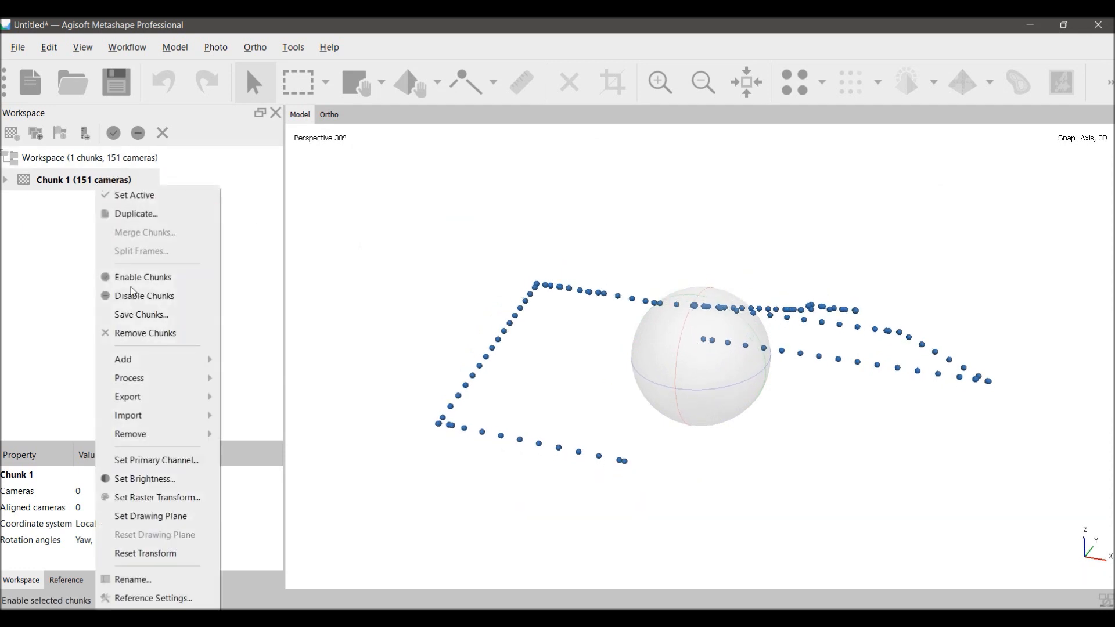
mouse_move(178, 381)
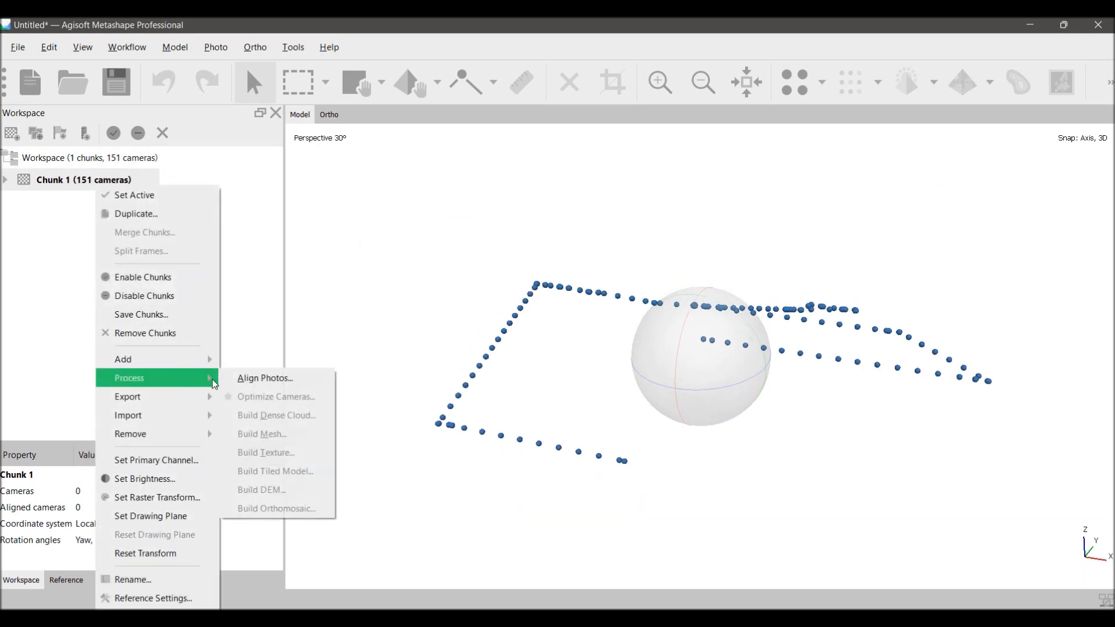
left_click(254, 381)
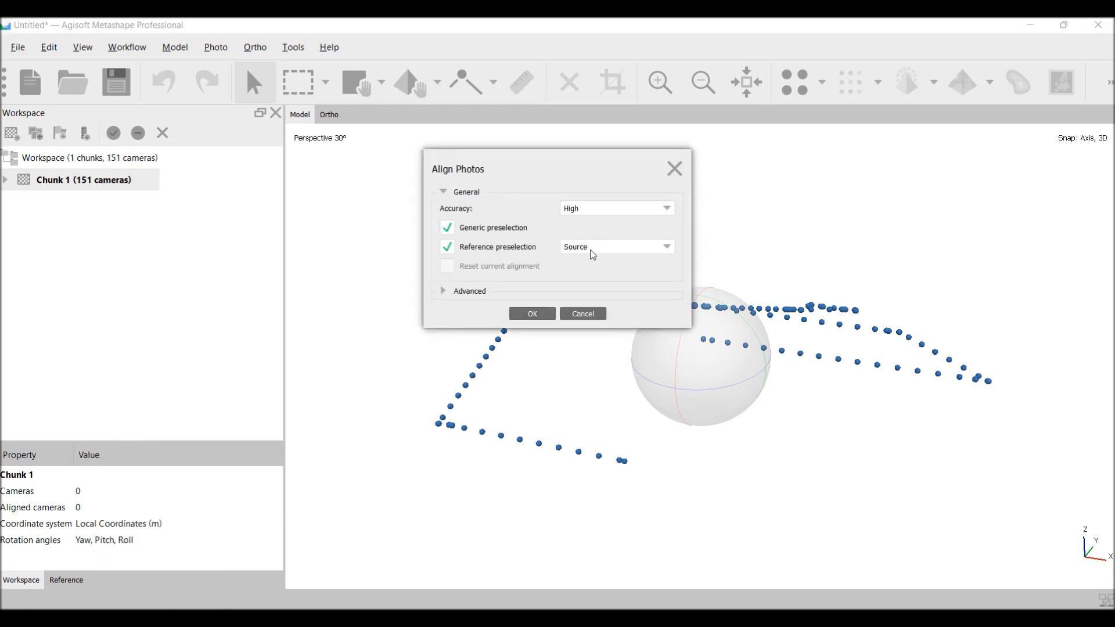
left_click(445, 291)
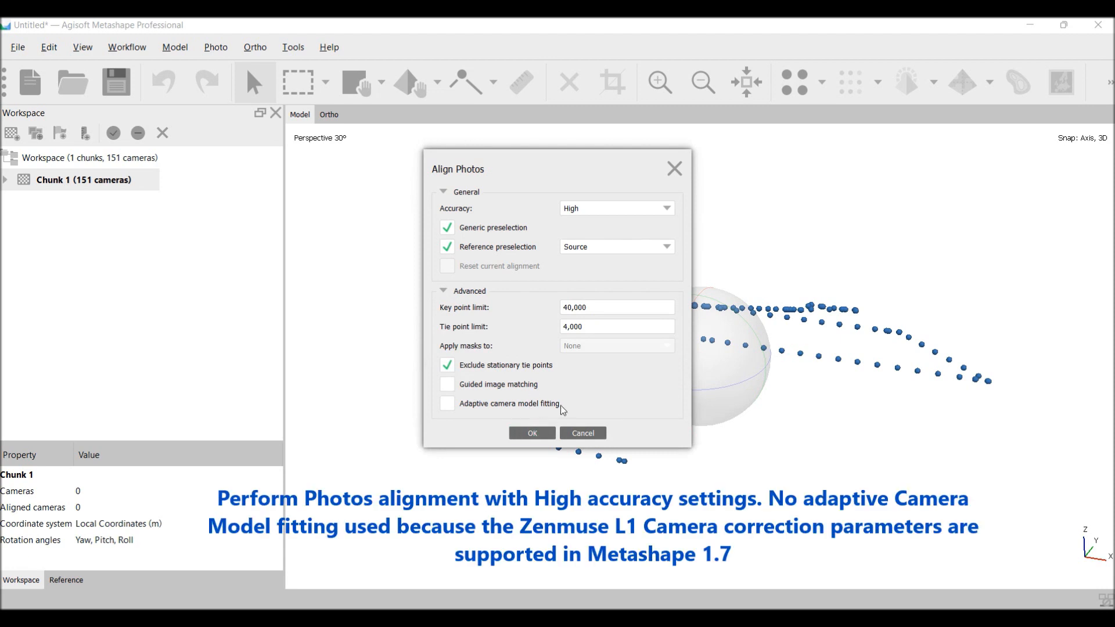
left_click(532, 433)
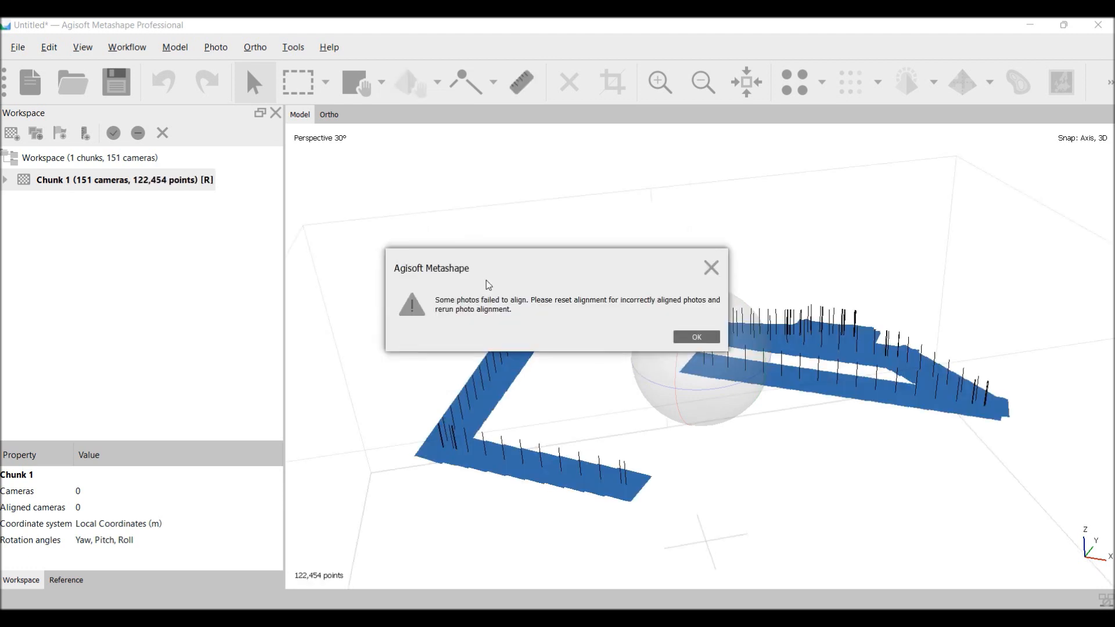
left_click(688, 338)
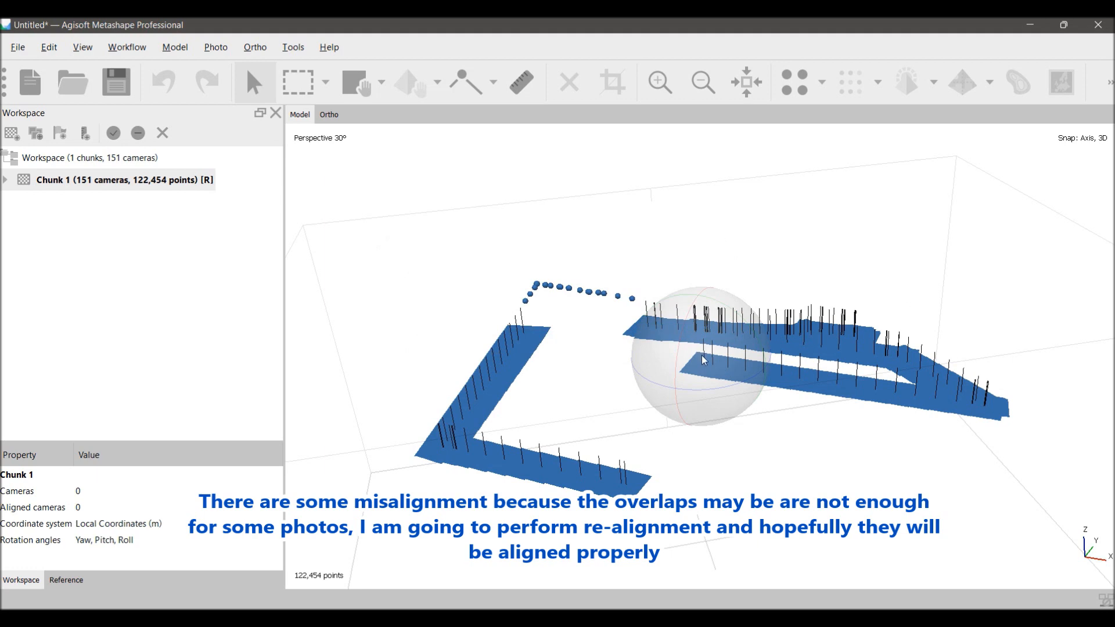
- Rerun the photo alignment on Chunk 1 at High accuracy without resetting the current alignment
left_click_drag(675, 336, 679, 304)
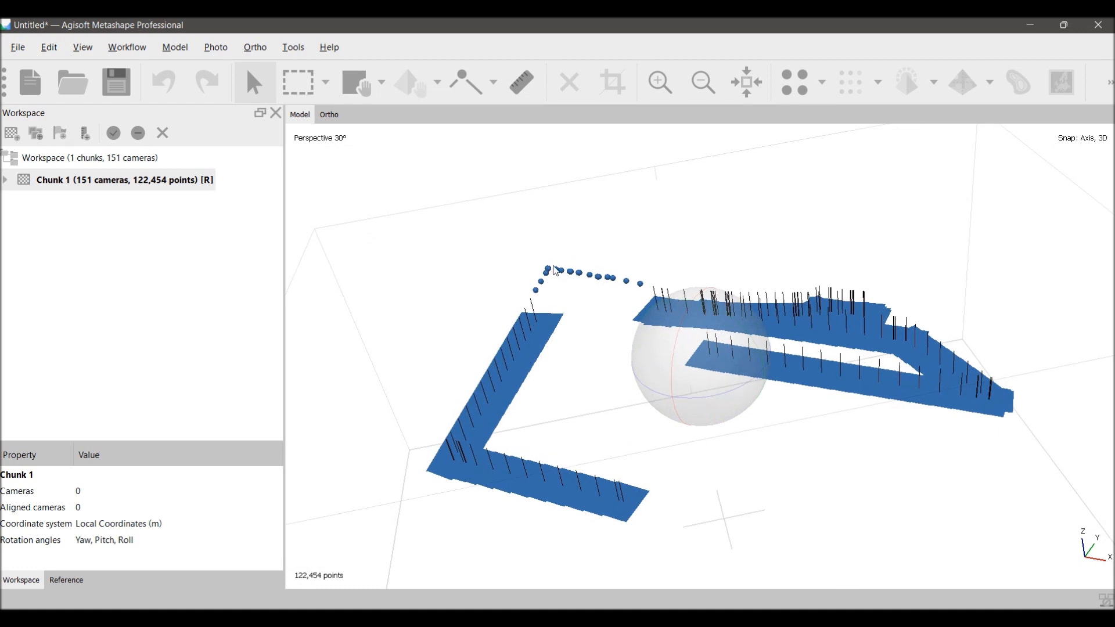
right_click(132, 182)
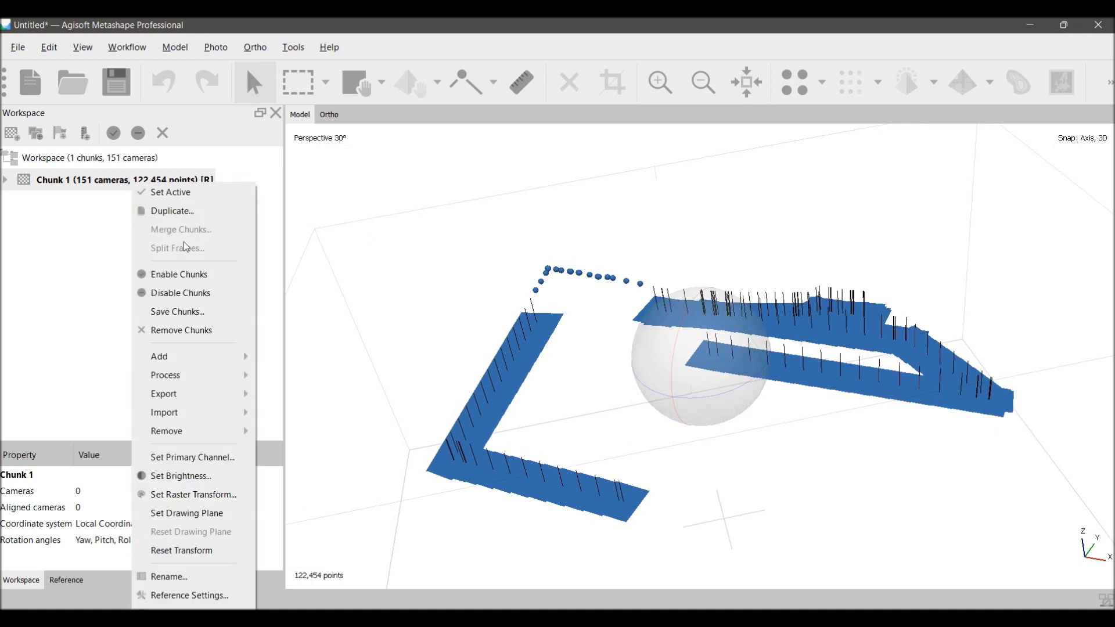
mouse_move(237, 374)
left_click(313, 374)
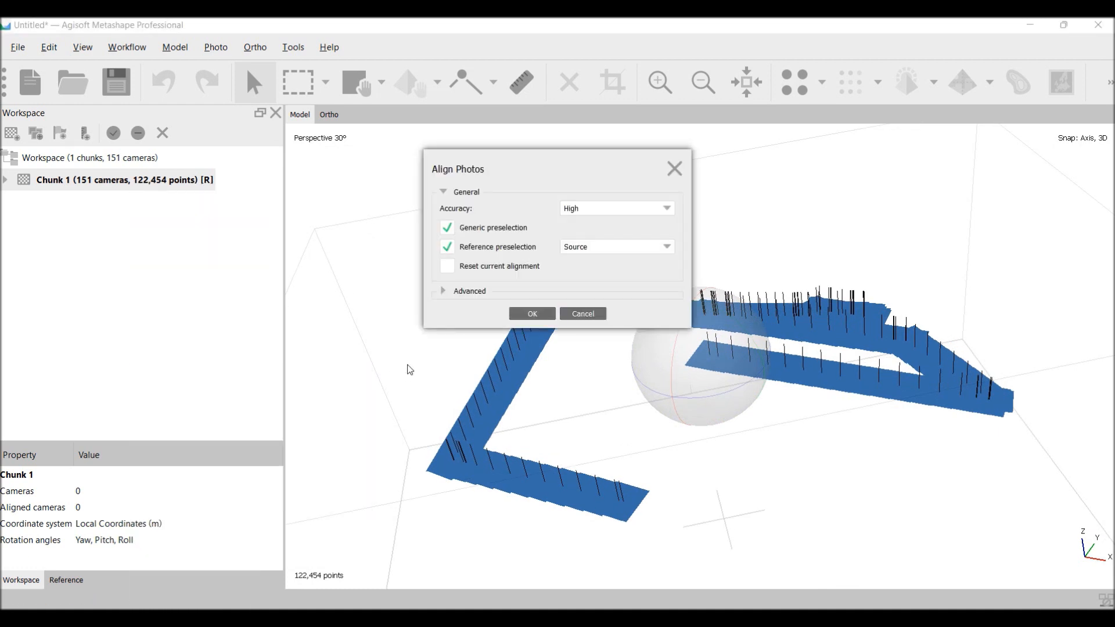
left_click(526, 310)
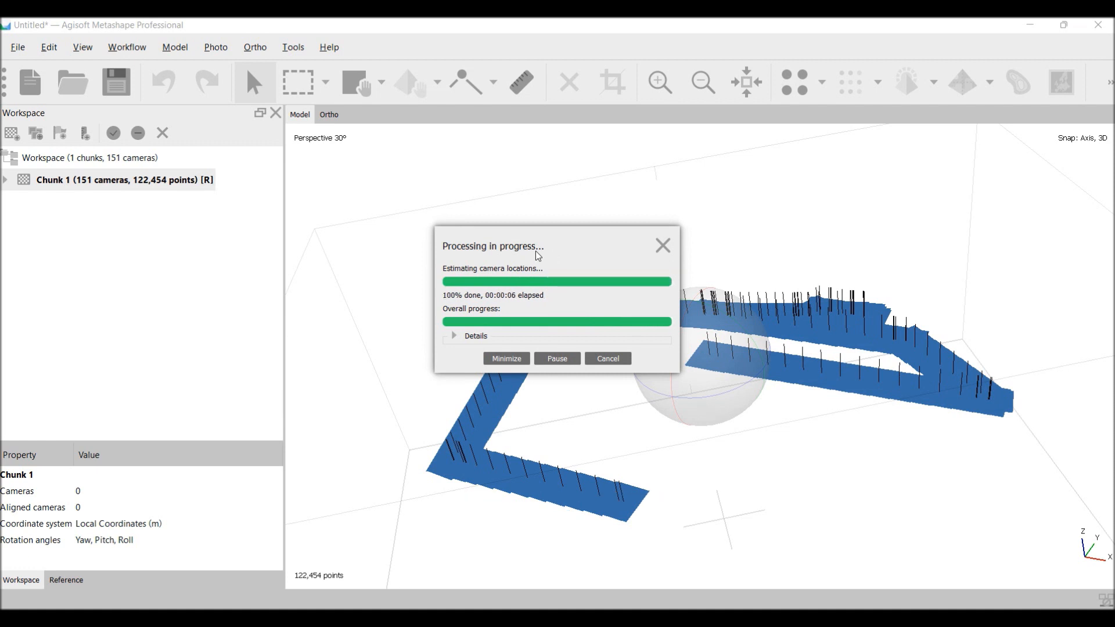
- Display the tie points, inspect the realigned cameras and list the contents of Chunk 1
left_click_drag(701, 357, 600, 284)
left_click(805, 96)
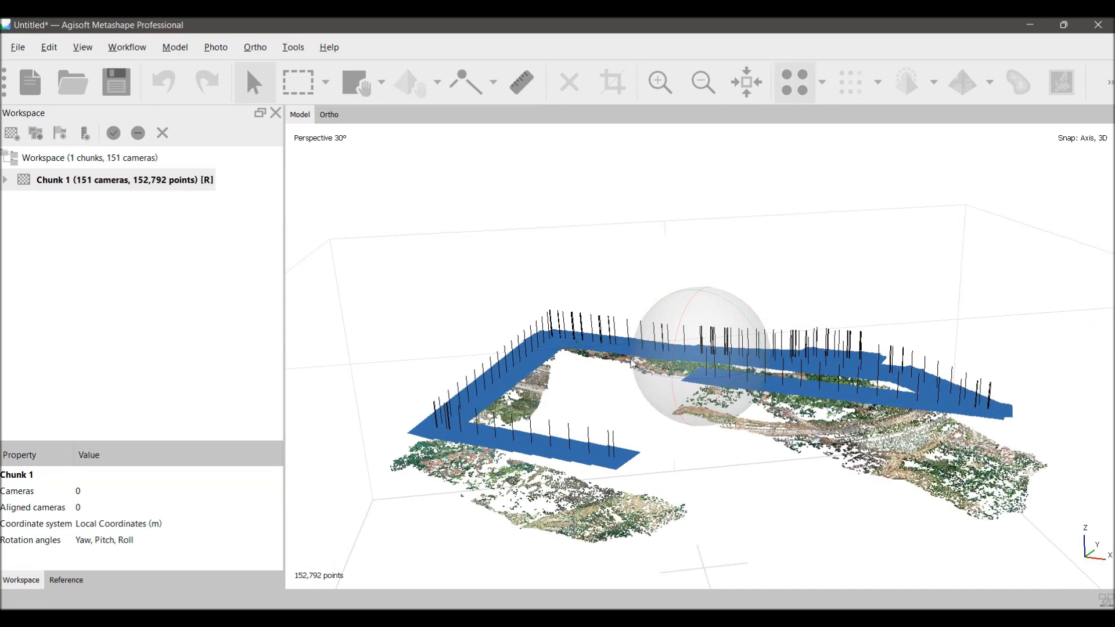
left_click_drag(702, 305, 723, 361)
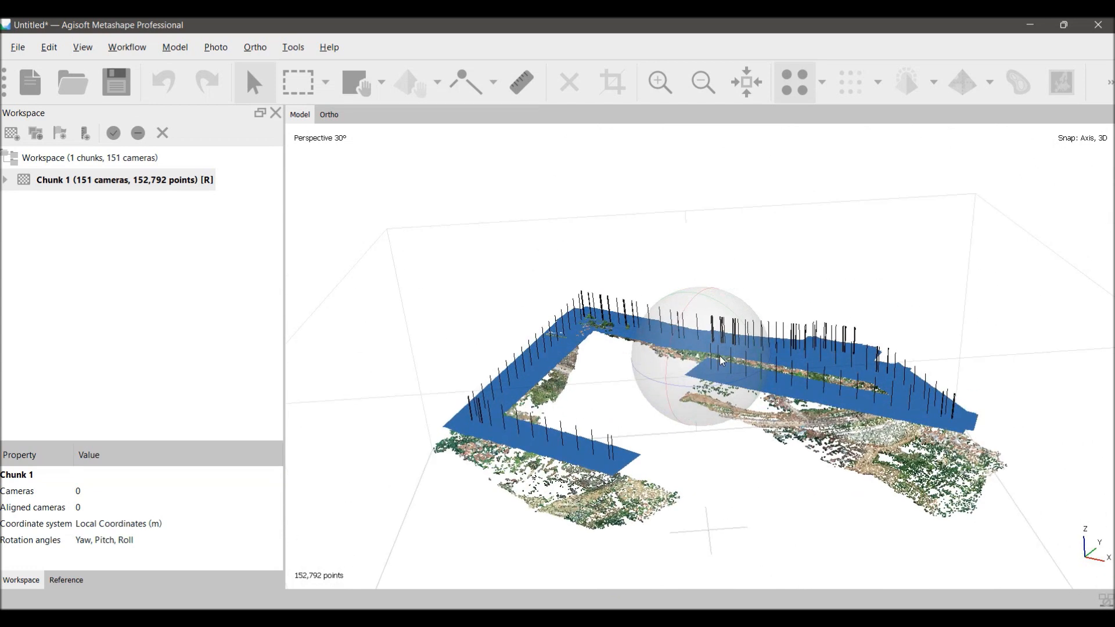
left_click_drag(704, 331, 712, 325)
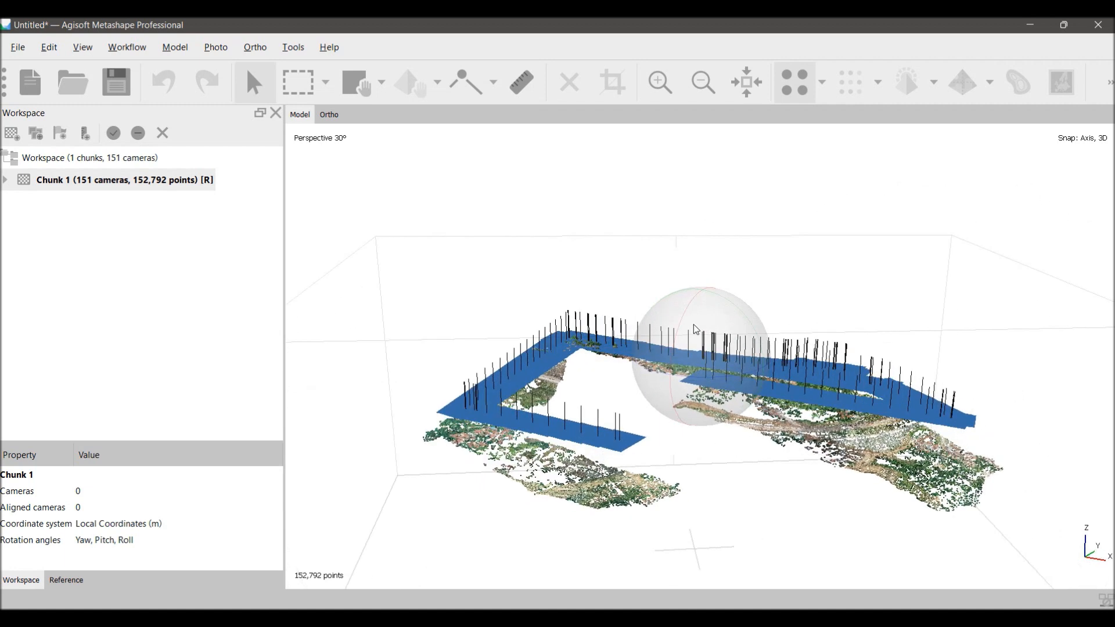
left_click(6, 181)
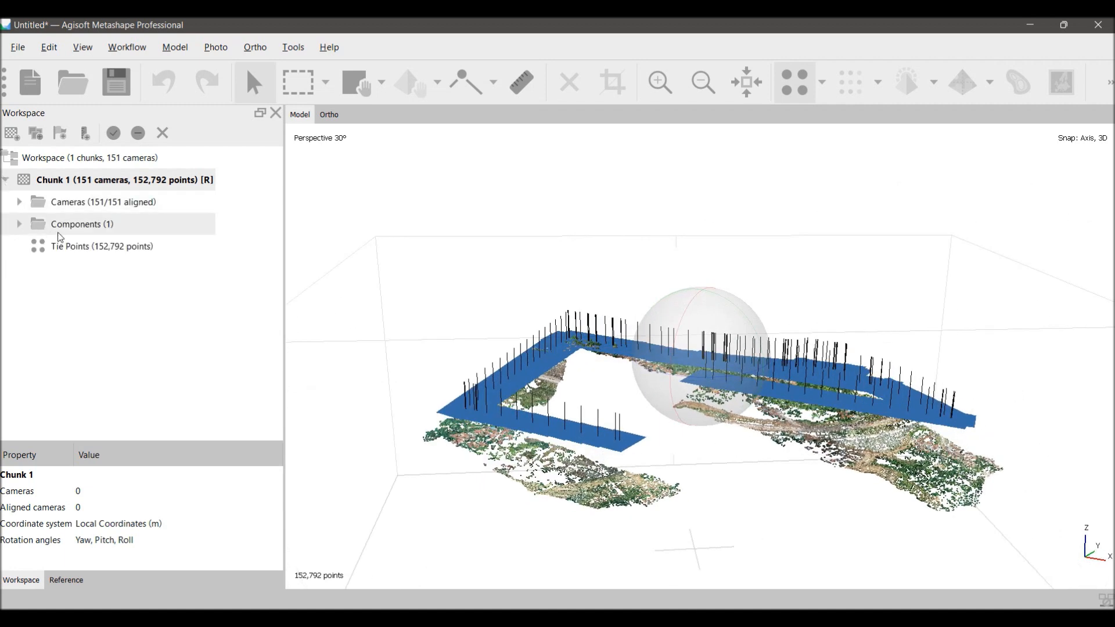
- Import the ASPRS LAS point cloud cloud_c3af5f7f029ecdc7.las from lidars/terra_las into Chunk 1, using WGS 84 / UTM zone 48S (EPSG::32748)
right_click(107, 185)
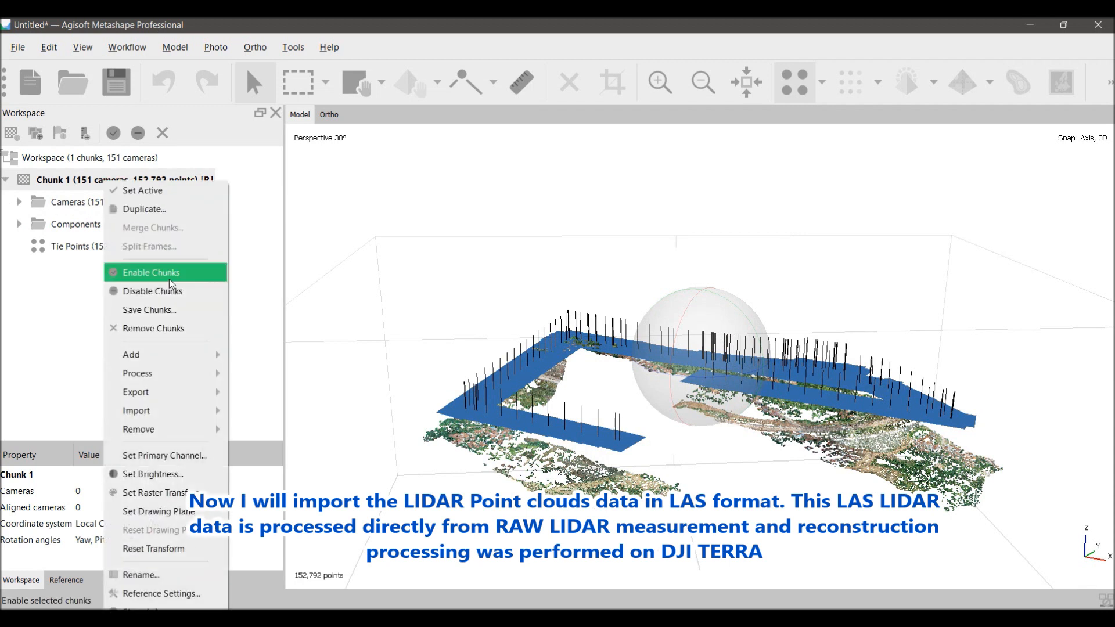
mouse_move(176, 408)
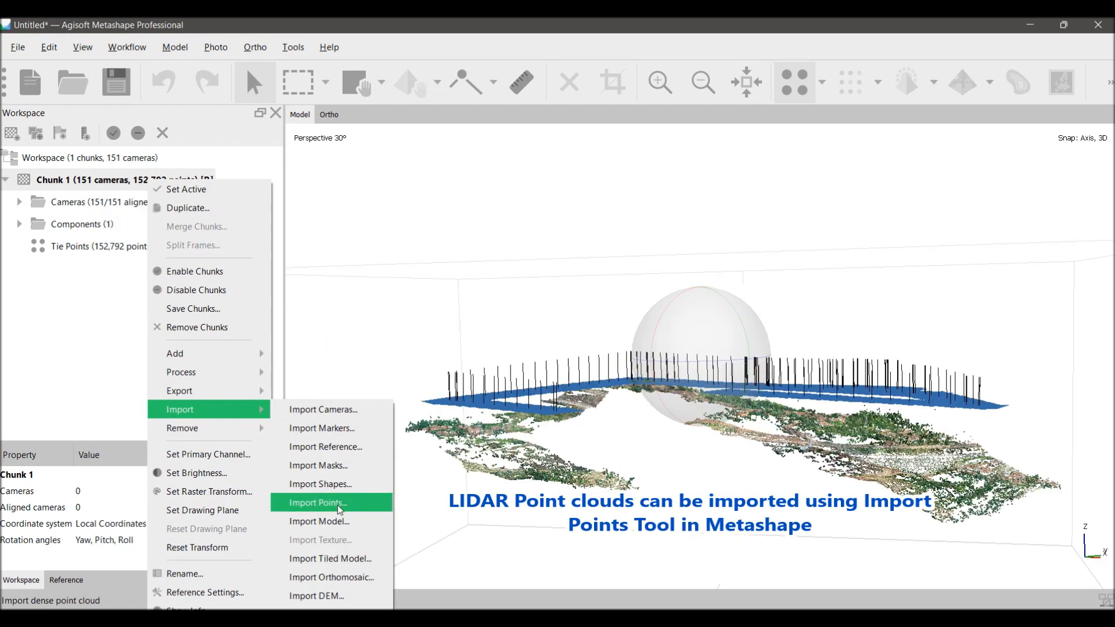
left_click(339, 503)
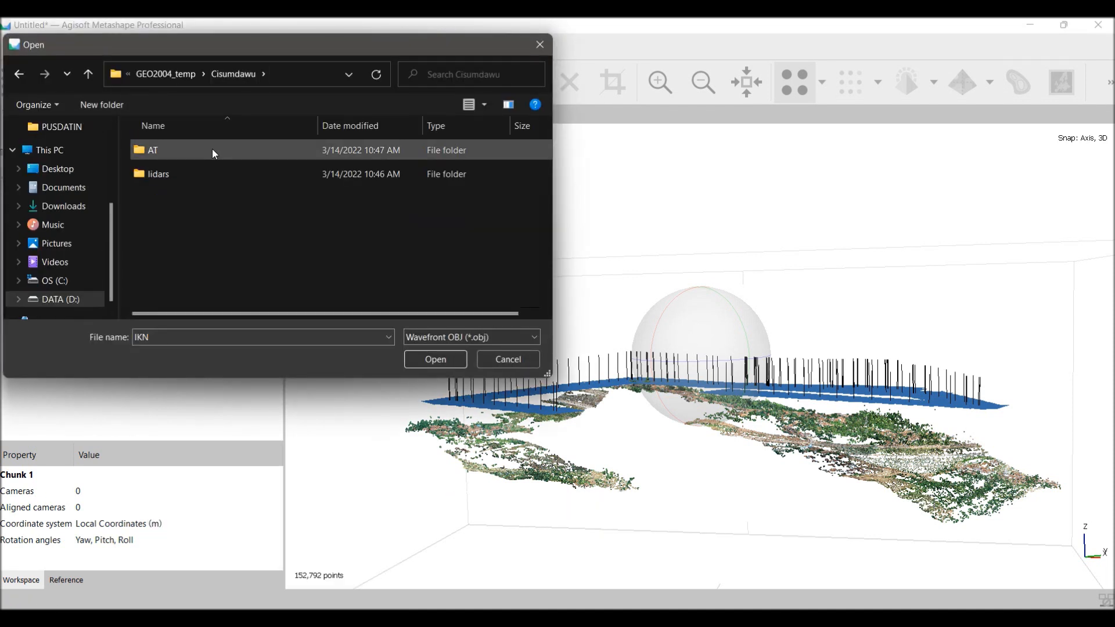
double_click(203, 176)
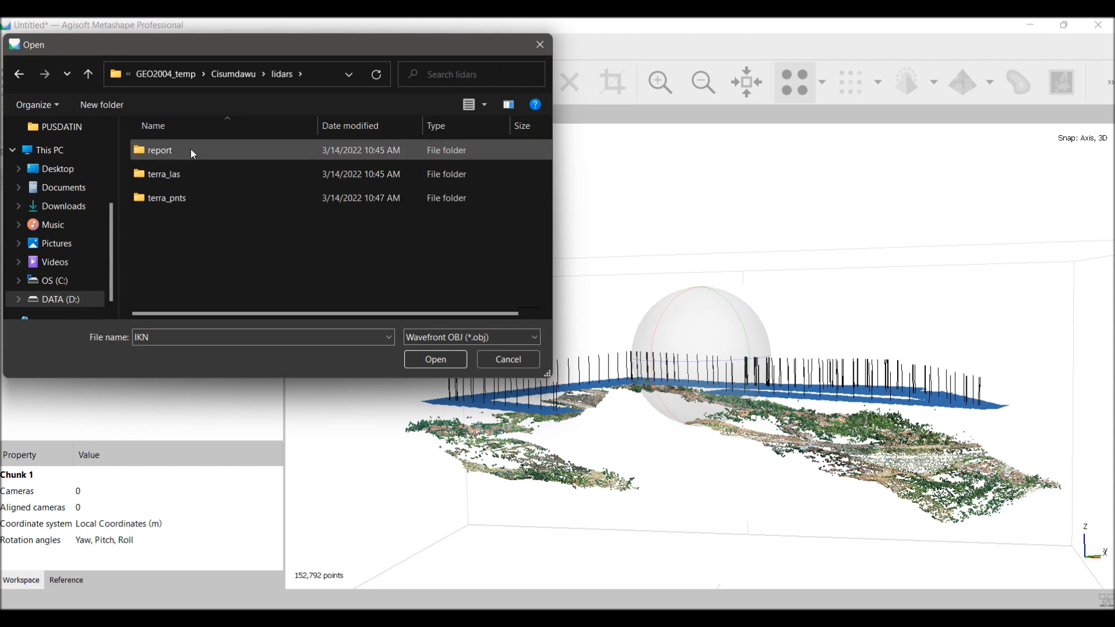
double_click(194, 173)
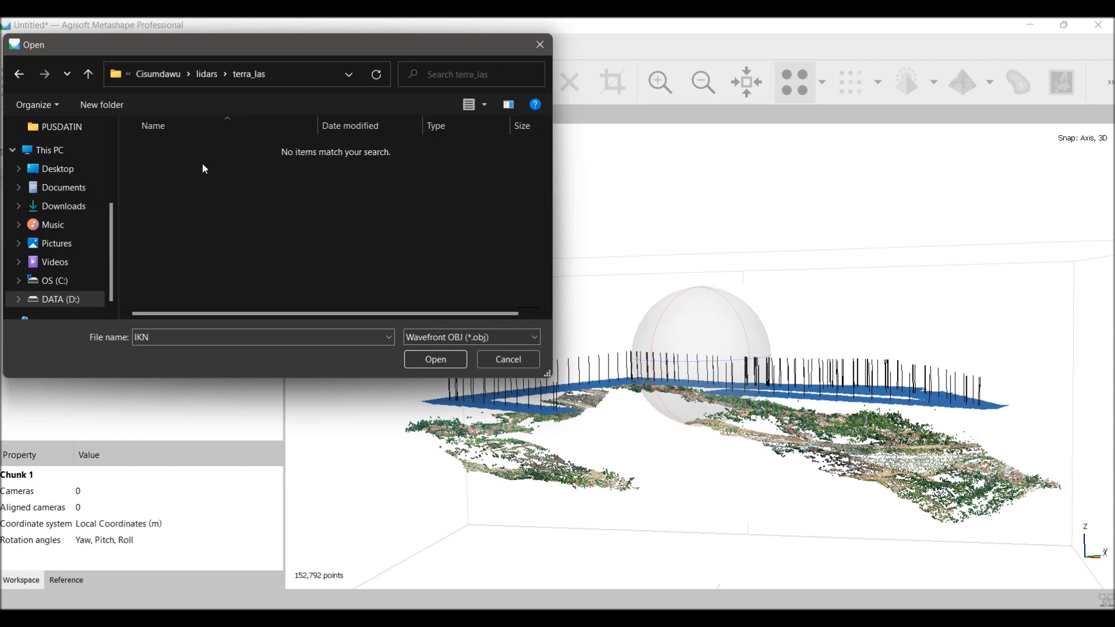
left_click(470, 337)
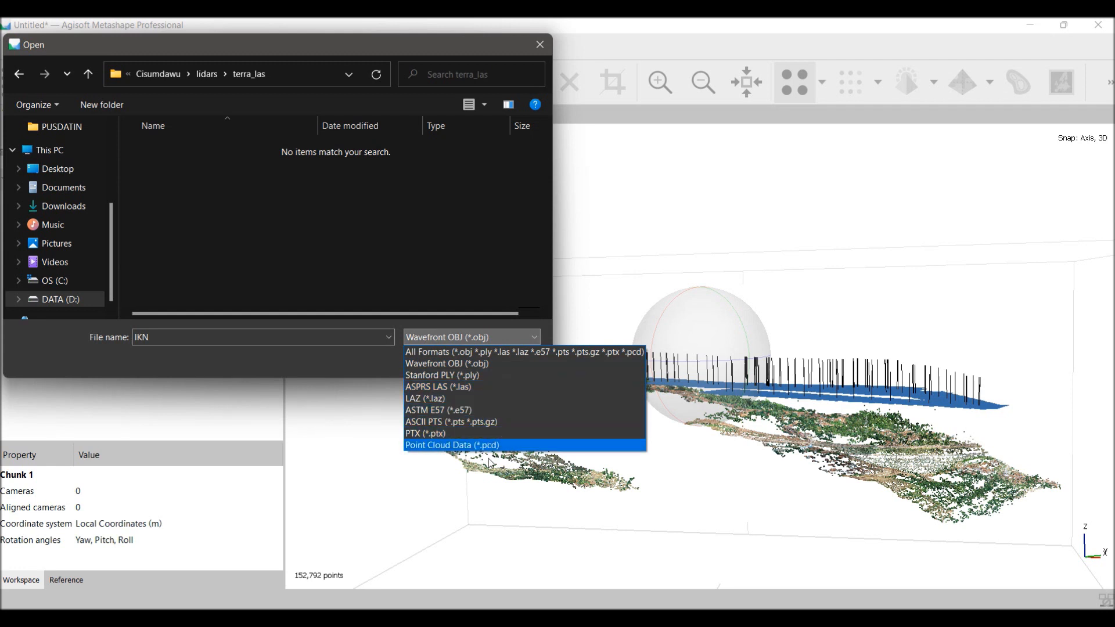
left_click(503, 388)
left_click(208, 153)
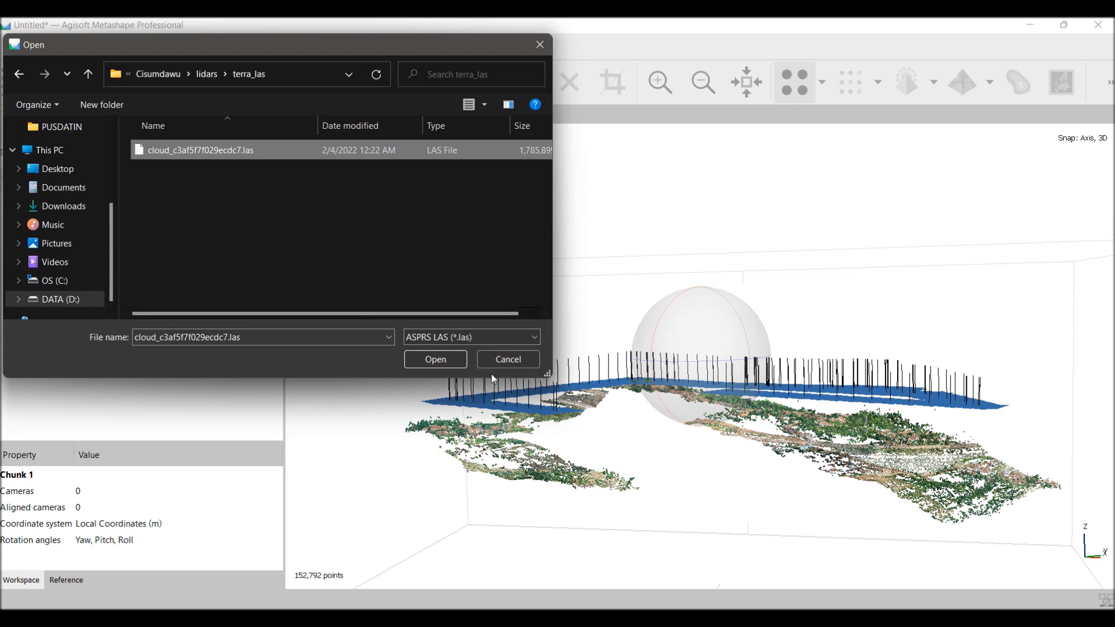
left_click(432, 360)
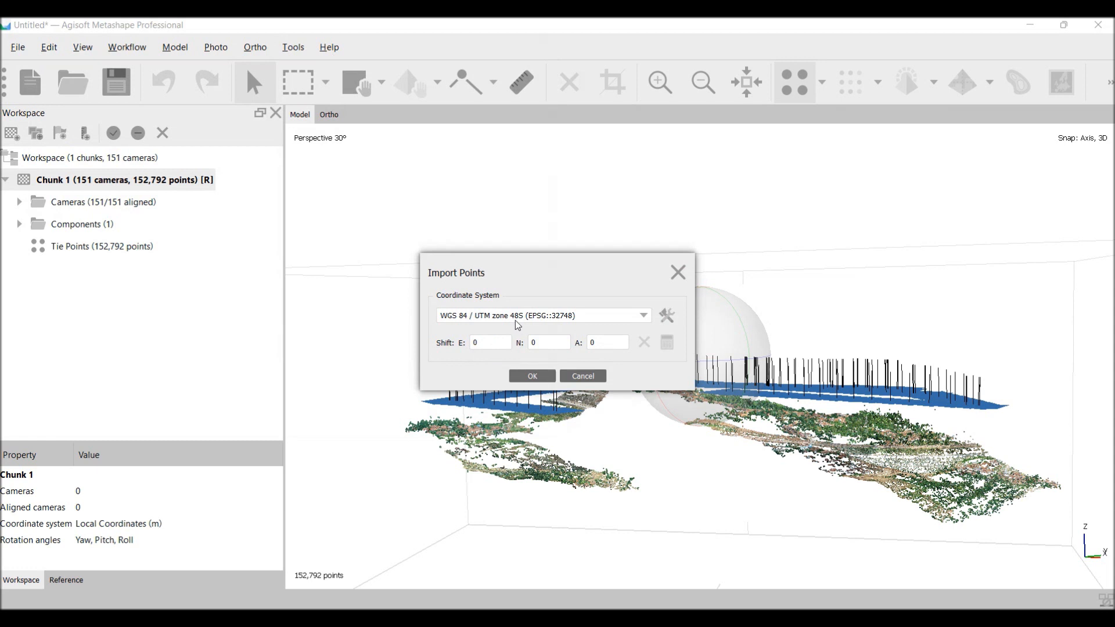
left_click(532, 377)
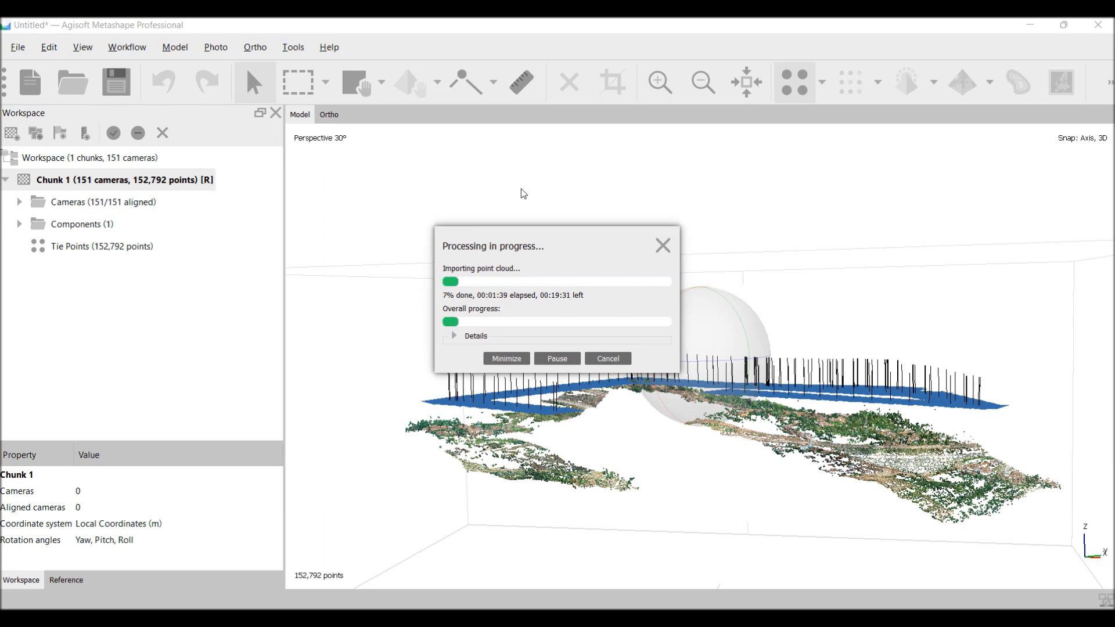
- Display the imported lidar dense cloud and examine its coverage beneath the cameras from several angles
left_click(151, 269)
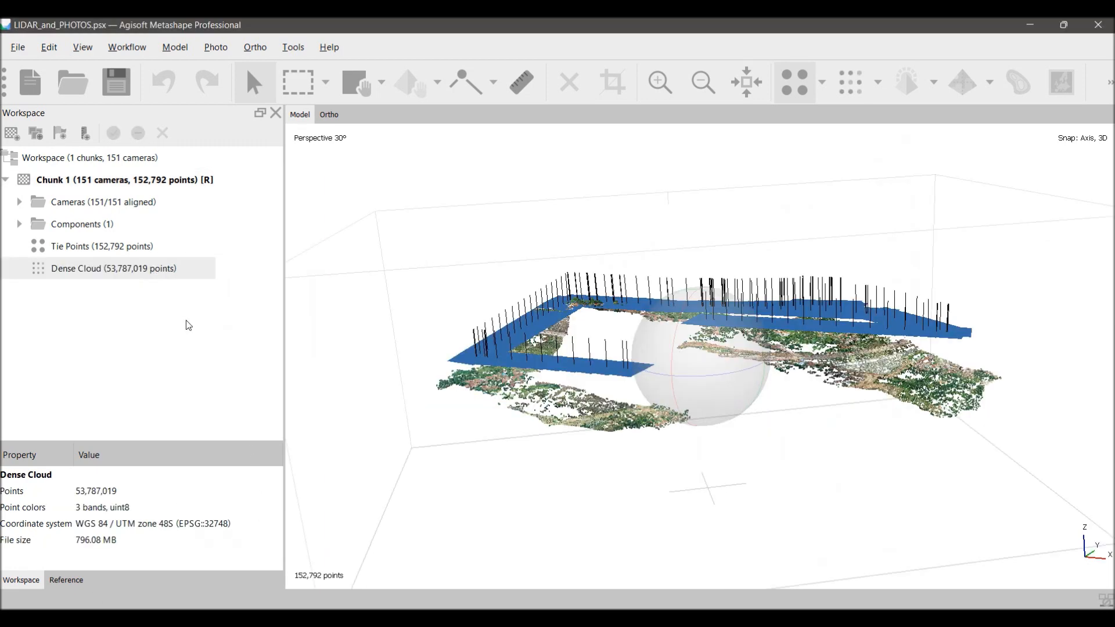
left_click(844, 79)
scroll(699, 353, "up", 2)
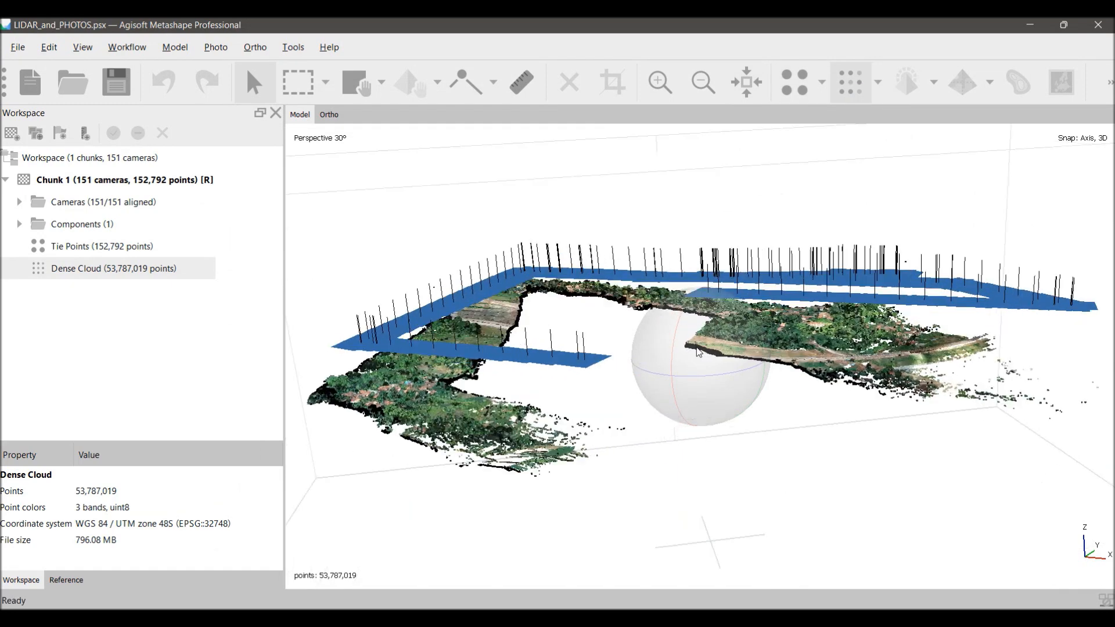
scroll(699, 352, "up", 2)
mouse_move(671, 346)
left_mouse_down()
mouse_move(691, 357)
mouse_move(669, 338)
left_mouse_up()
left_click_drag(793, 311, 575, 521)
scroll(700, 360, "up", 4)
middle_click_drag(929, 348, 627, 325)
scroll(746, 314, "up", 5)
middle_click_drag(871, 279, 569, 348)
scroll(560, 267, "down", 10)
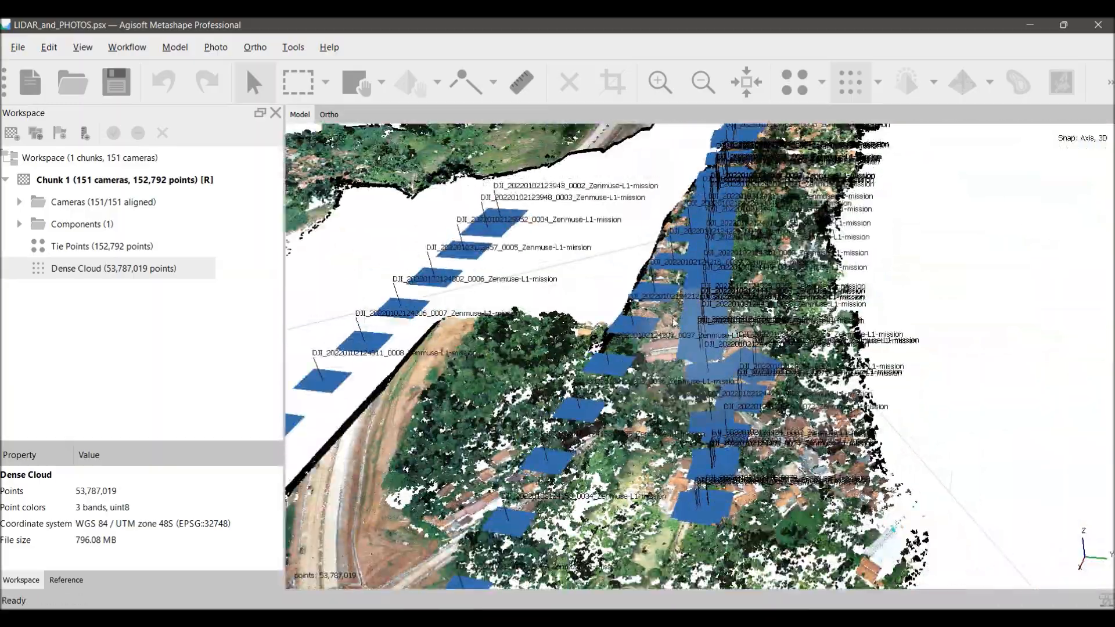
left_click_drag(827, 138, 845, 184)
- Display the dense cloud by classes and examine how the lidar points are classified
left_click(879, 87)
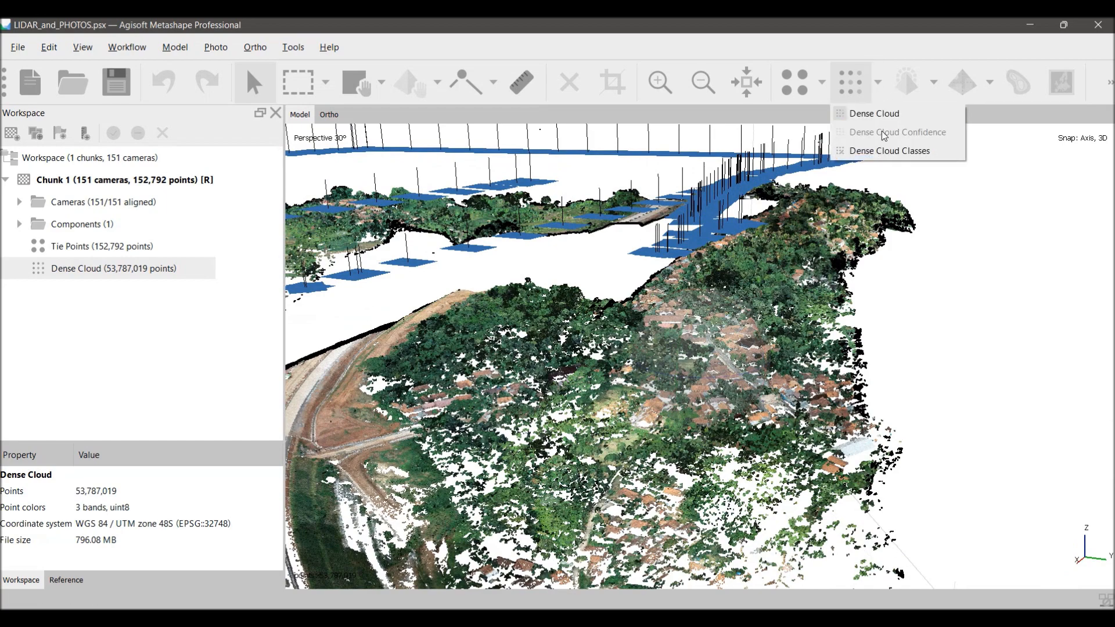
left_click(888, 152)
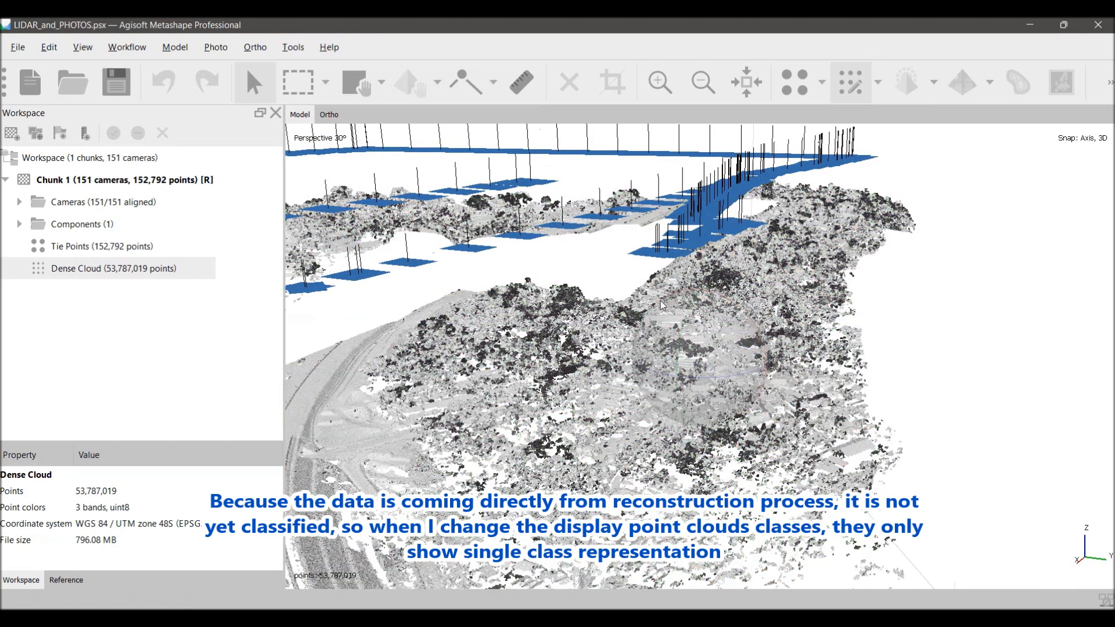
left_click_drag(657, 324, 662, 291)
scroll(660, 301, "up", 3)
- Return the dense cloud to its normal colour display and switch the view to the tie points
left_click(878, 82)
left_click(877, 114)
left_click(795, 84)
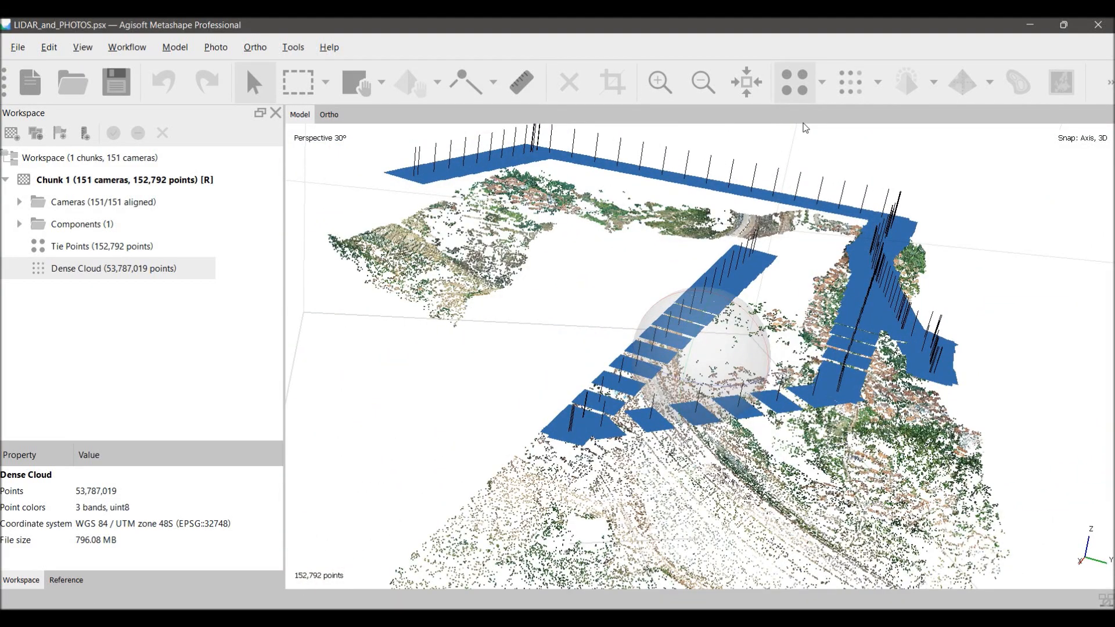
- Build a DEM of Chunk 1 from the lidar dense cloud in WGS 84 (EPSG::4326), with interpolation enabled and all point classes
left_click_drag(805, 127, 678, 331)
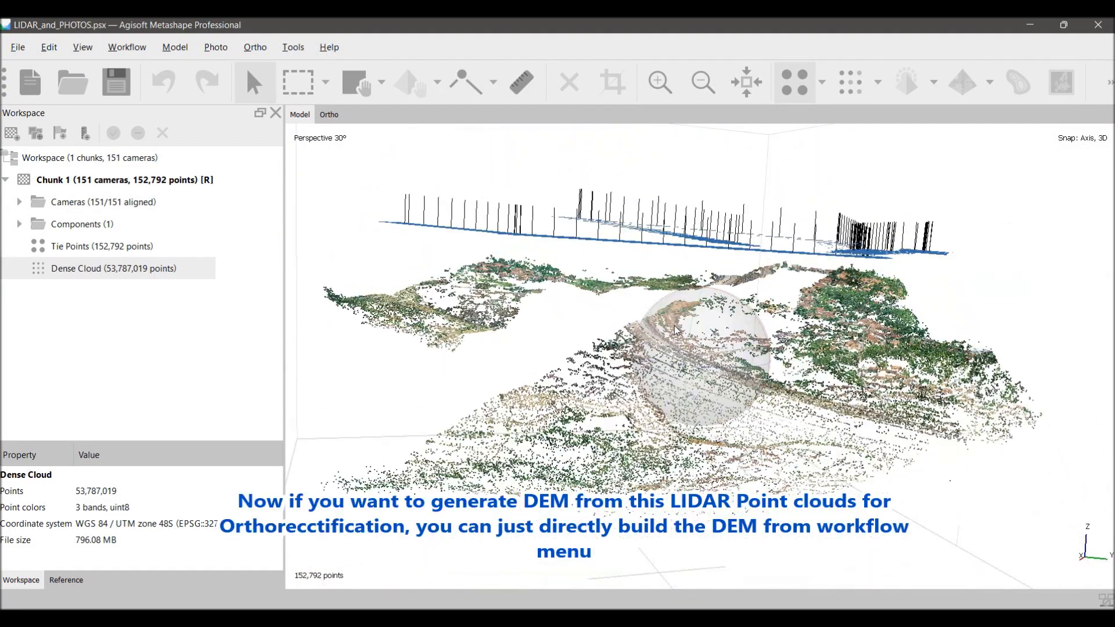
right_click(155, 182)
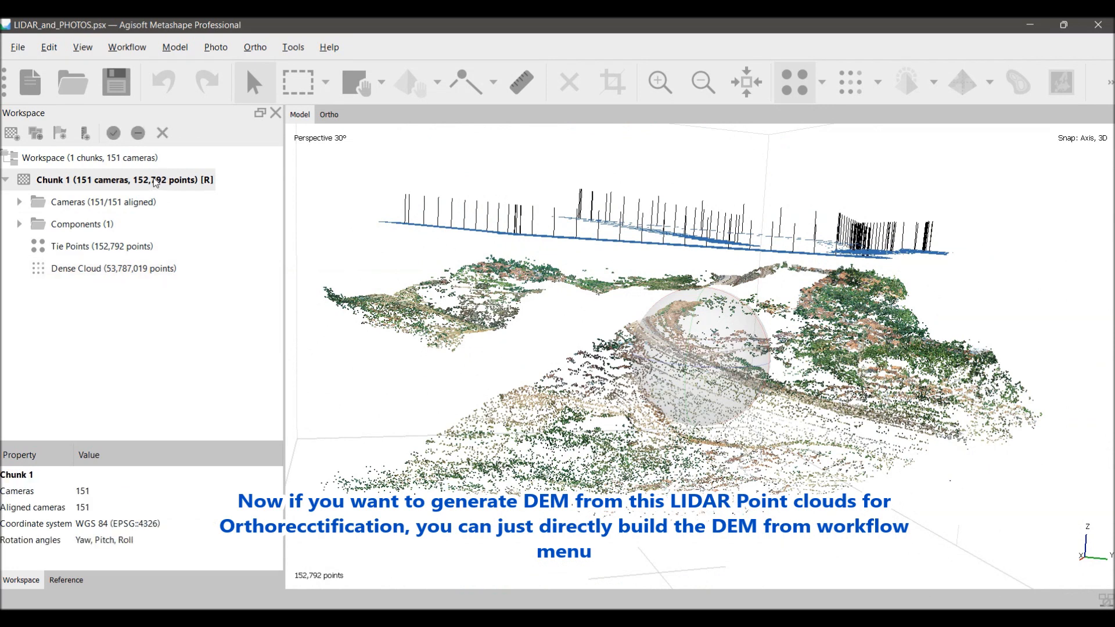
mouse_move(258, 371)
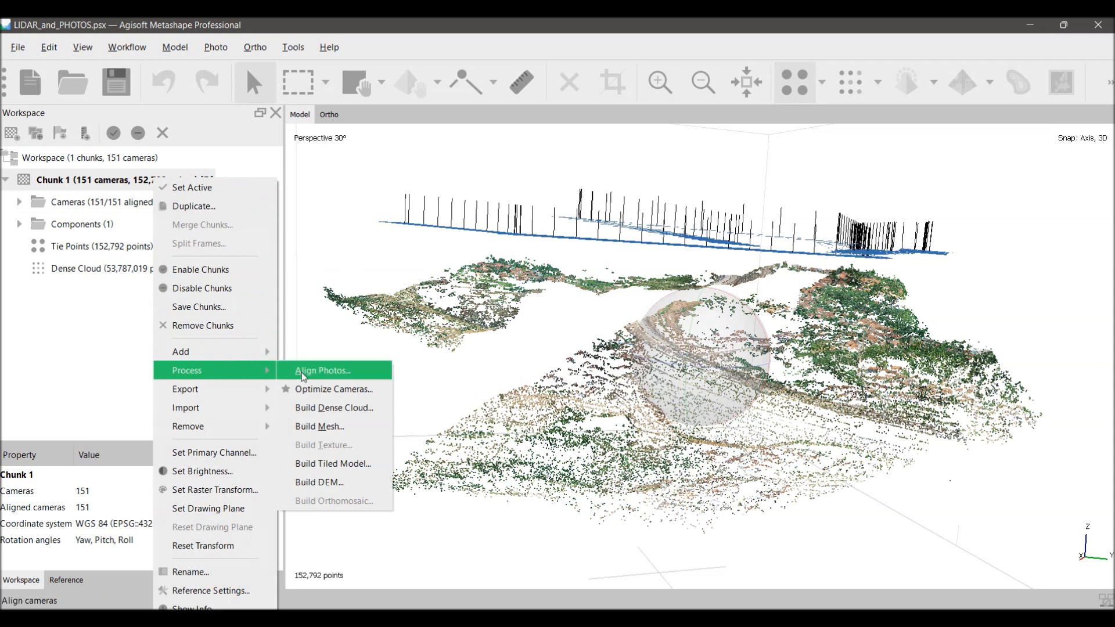
left_click(333, 483)
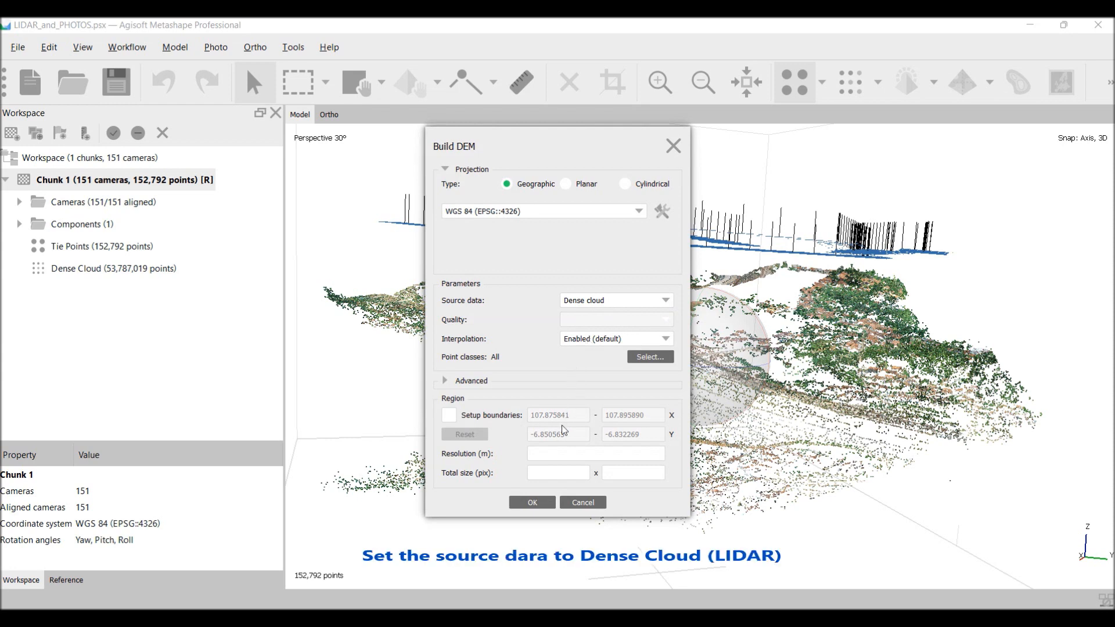
left_click(548, 505)
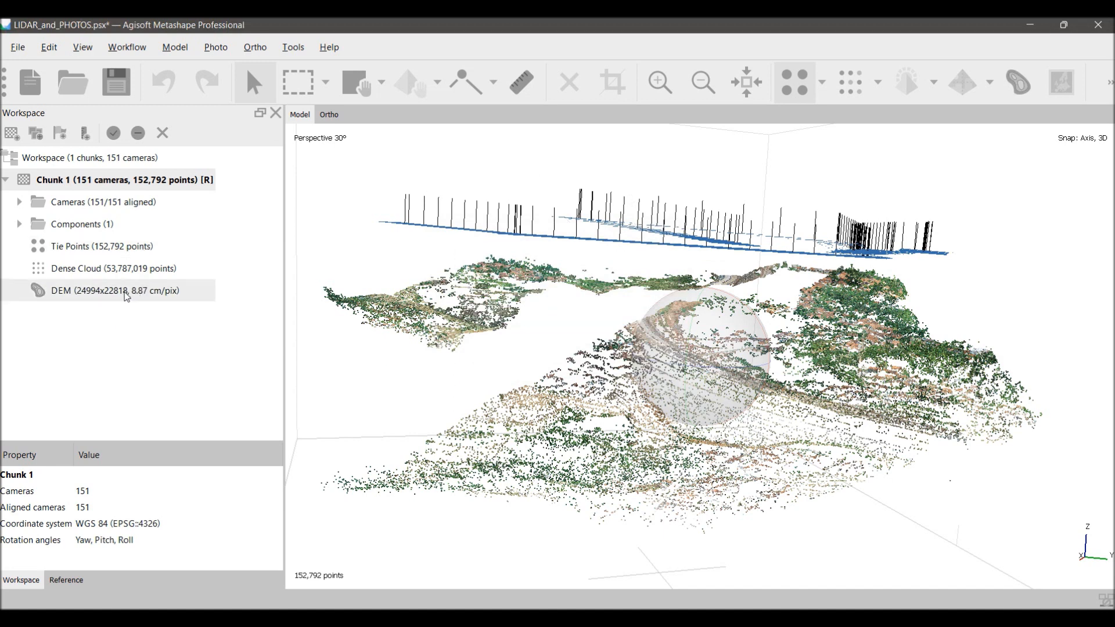
- Display the DEM and examine its surface detail along the western strip, including the road, terraced fields and trees
double_click(127, 290)
scroll(772, 311, "up", 5)
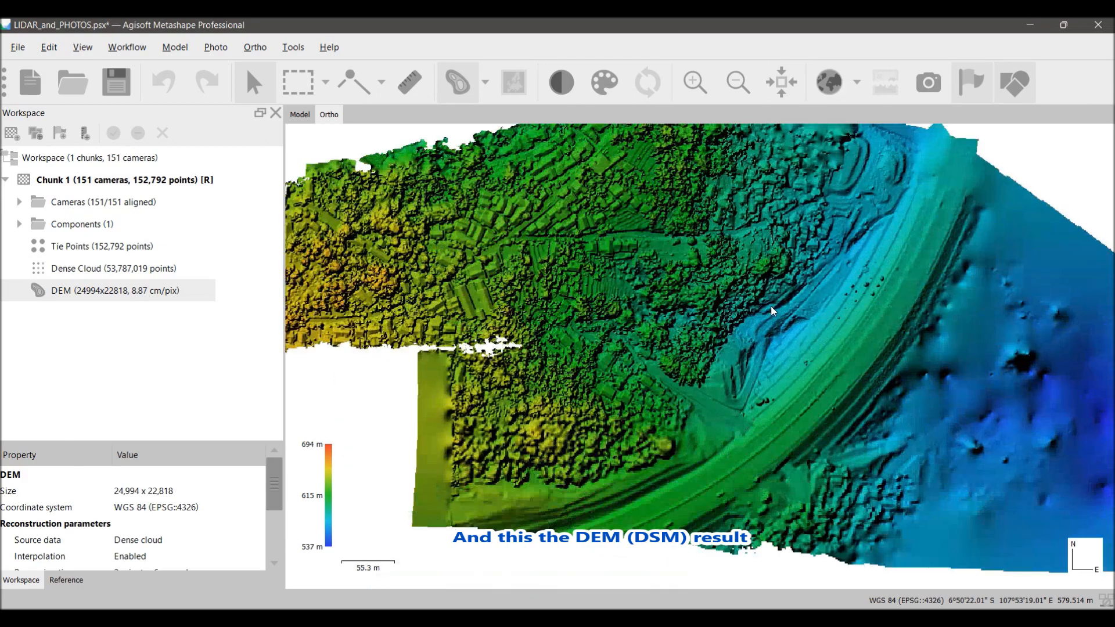
scroll(739, 350, "down", 5)
scroll(522, 411, "up", 2)
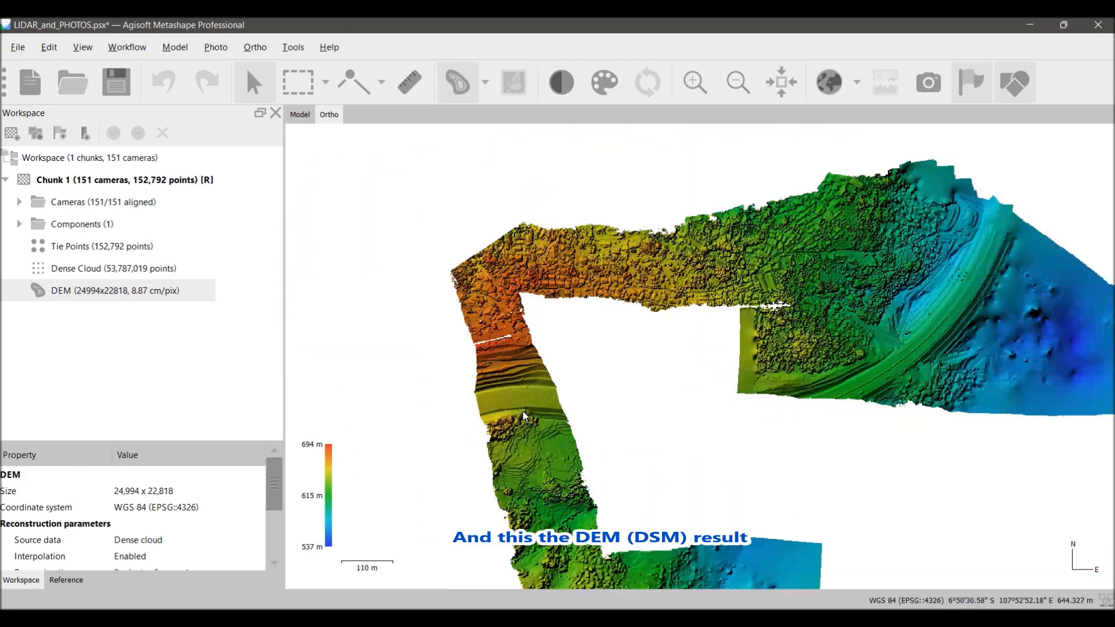
scroll(522, 411, "up", 8)
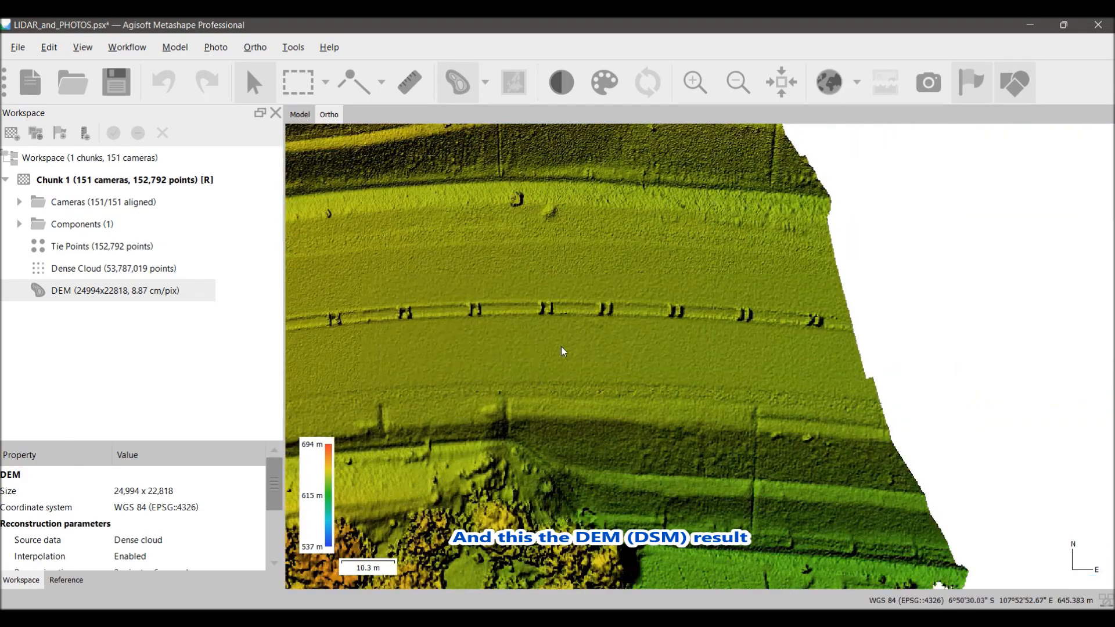
scroll(569, 325, "up", 1)
left_click_drag(605, 349, 736, 150)
scroll(650, 313, "down", 3)
left_click_drag(651, 313, 594, 134)
left_click_drag(693, 552, 580, 238)
left_click_drag(624, 392, 713, 360)
scroll(704, 343, "down", 3)
scroll(653, 235, "up", 3)
scroll(655, 236, "up", 1)
left_click_drag(660, 308, 624, 540)
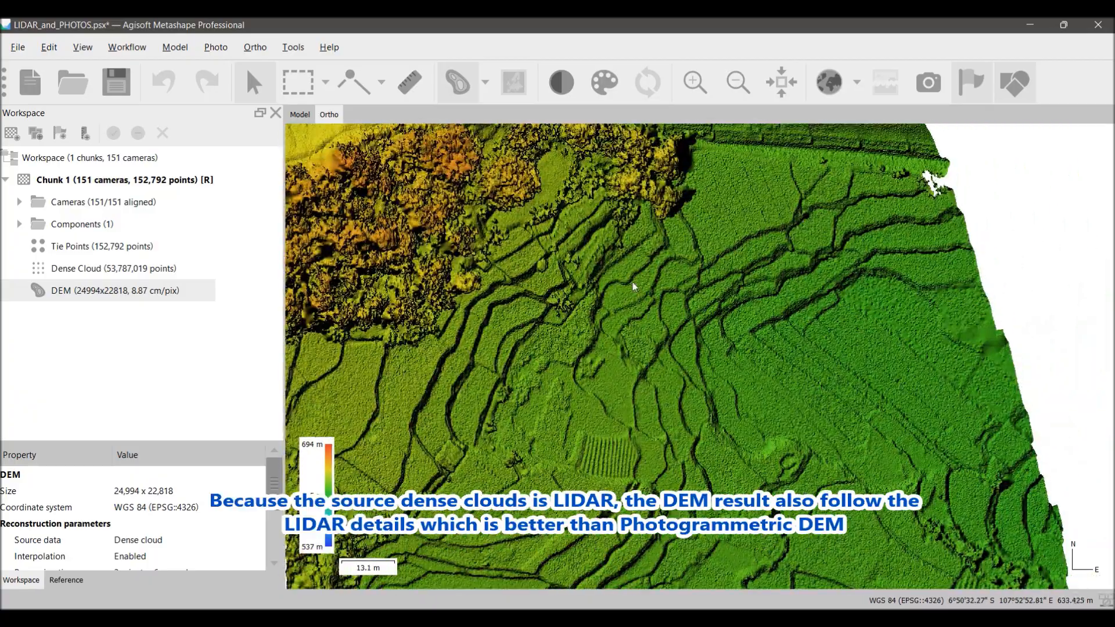
left_click_drag(632, 283, 685, 566)
left_click_drag(614, 267, 655, 480)
left_click_drag(592, 157, 667, 465)
left_click_drag(566, 297, 562, 443)
left_click_drag(589, 351, 633, 459)
- Examine the DEM eastward along the northern strip to the curved road and the low-lying area beyond it
left_click_drag(773, 146, 477, 360)
left_click_drag(964, 369, 493, 424)
left_click_drag(812, 331, 495, 329)
left_click_drag(941, 371, 453, 302)
left_click_drag(958, 301, 435, 371)
left_click_drag(987, 290, 625, 403)
scroll(625, 402, "down", 10)
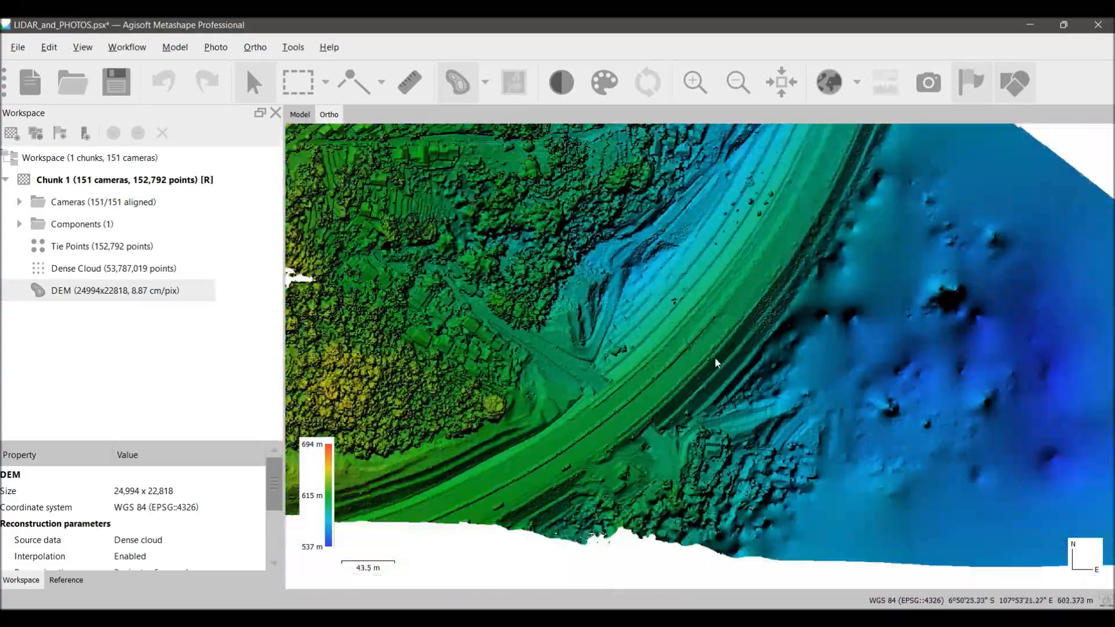
scroll(676, 416, "down", 5)
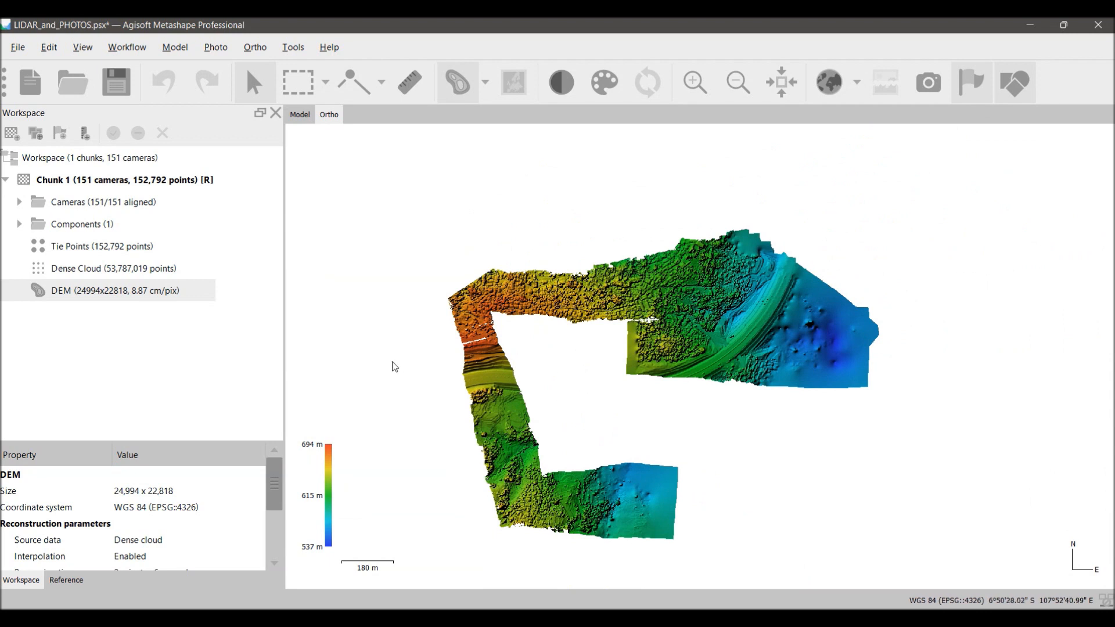
- Build an orthomosaic of Chunk 1 using the DEM as surface, Mosaic blending and hole filling enabled
left_click(139, 182)
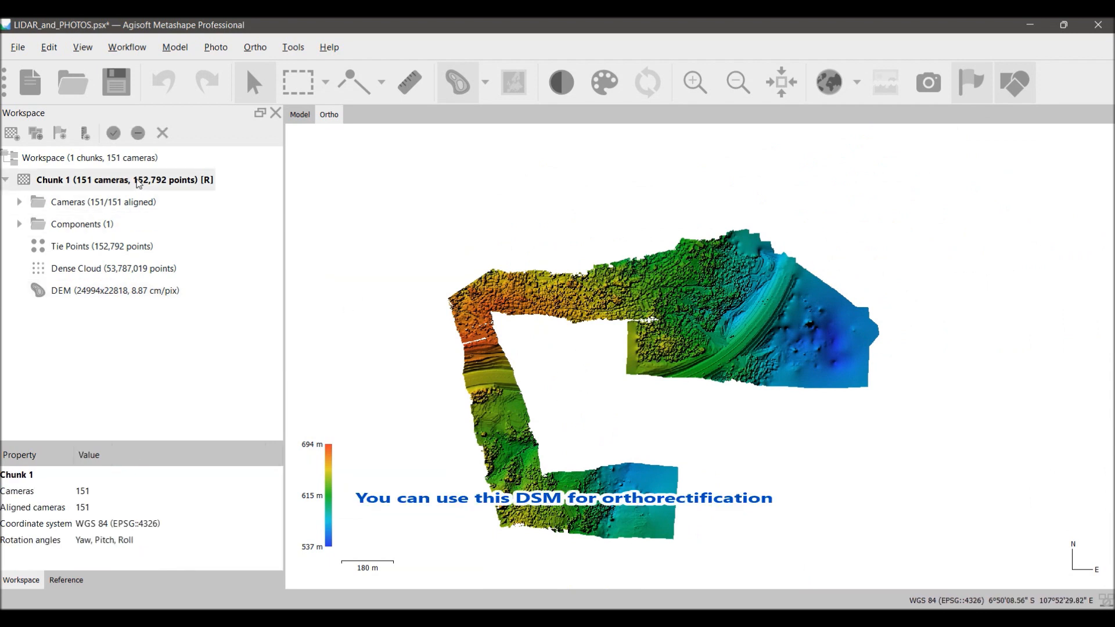
right_click(139, 184)
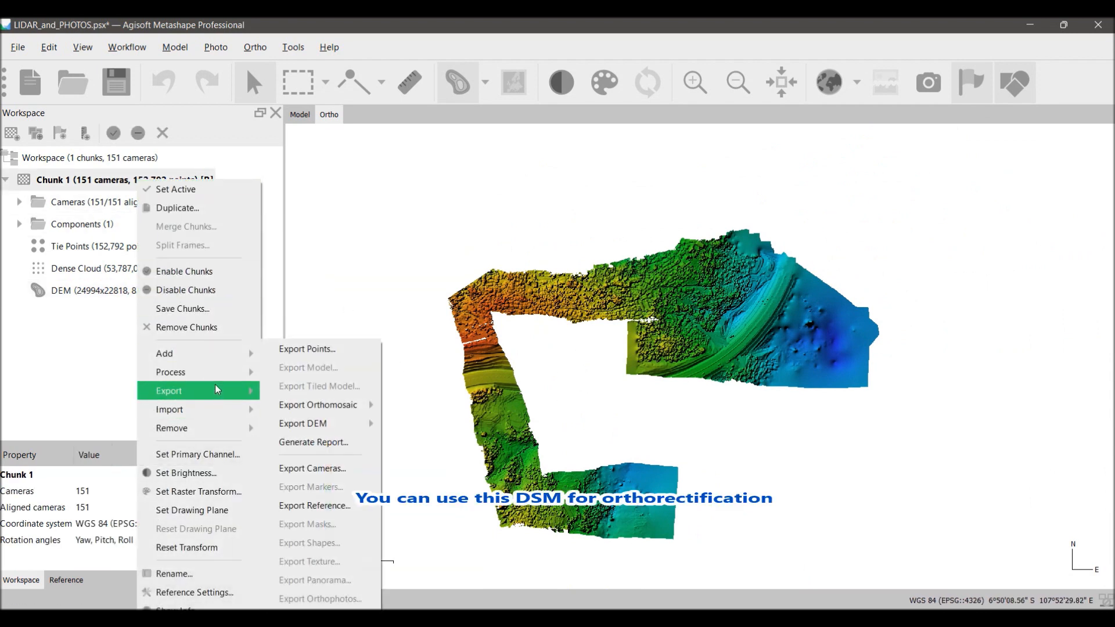
mouse_move(214, 372)
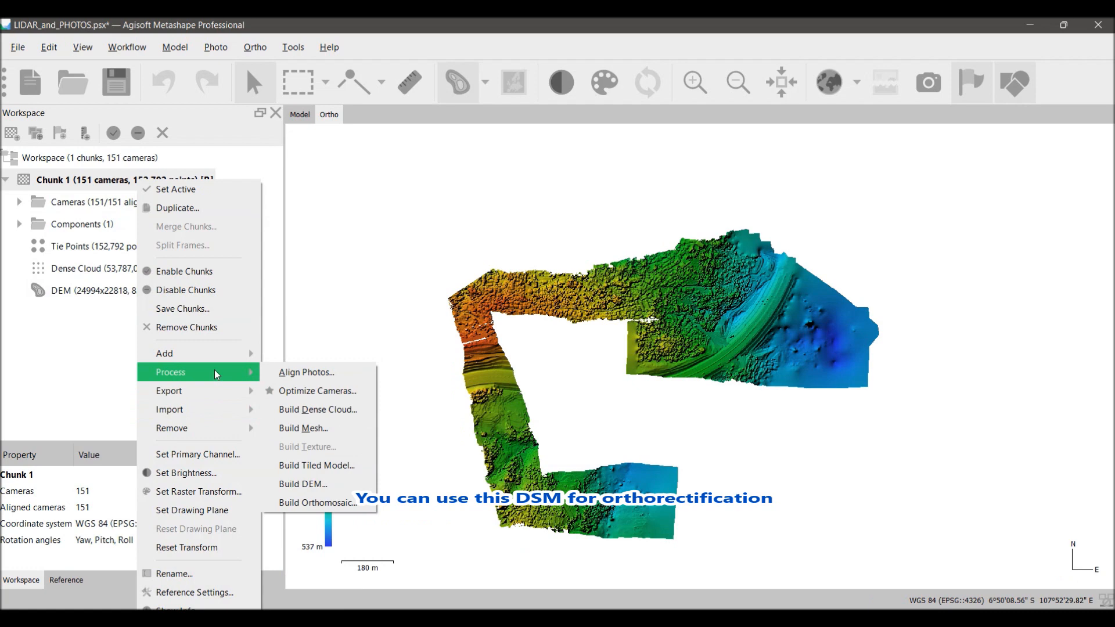
left_click(326, 502)
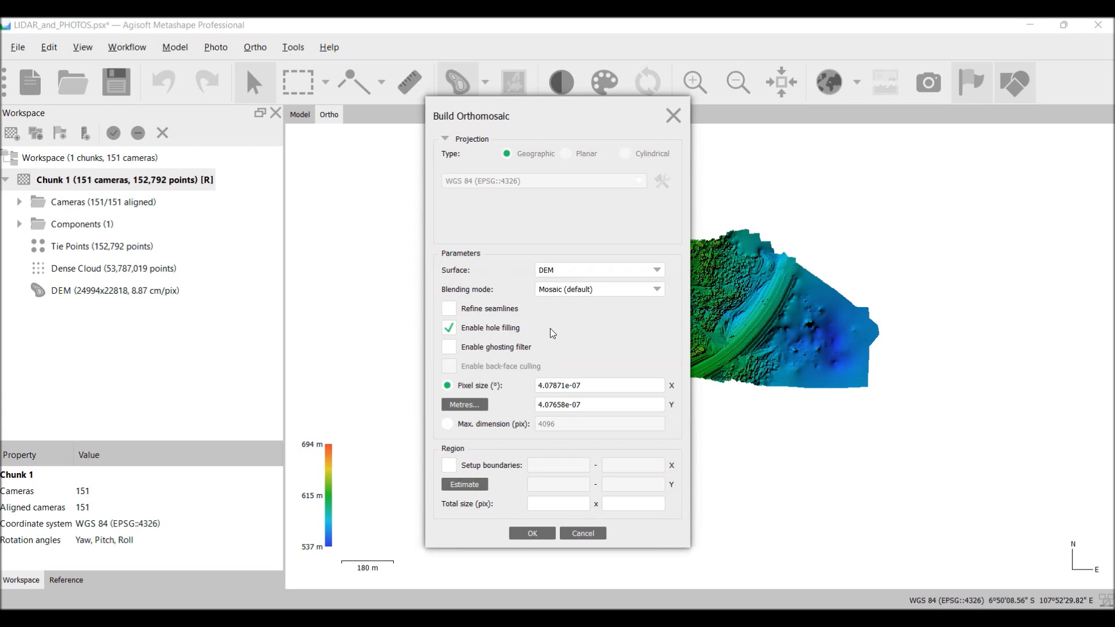
left_click(533, 533)
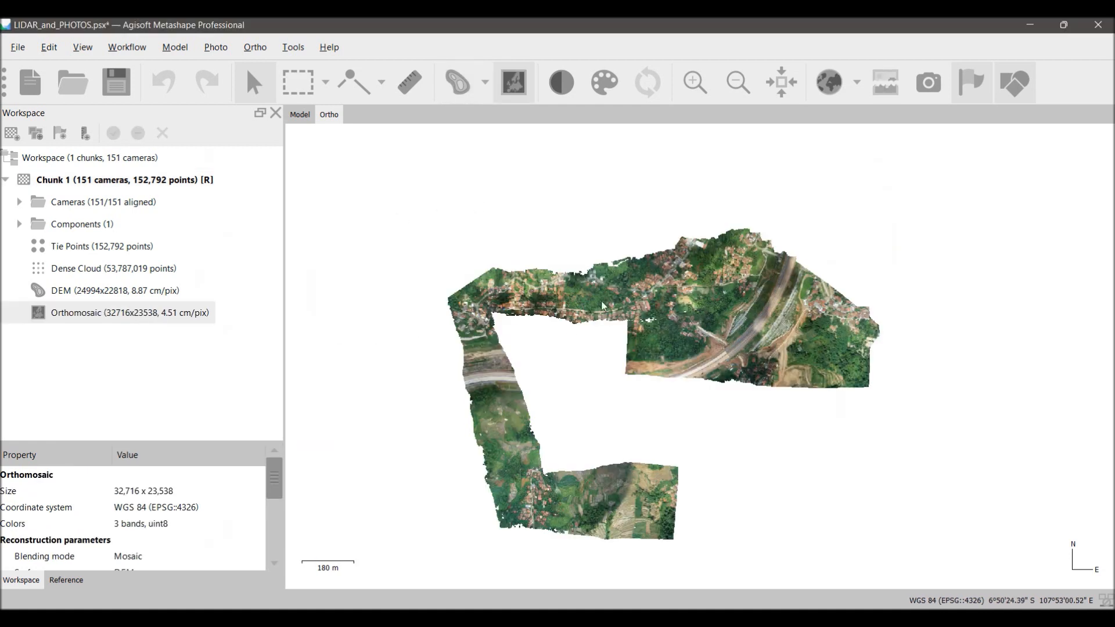
- Examine the orthomosaic's houses and winding road in the northwestern part of the survey area
scroll(694, 323, "up", 5)
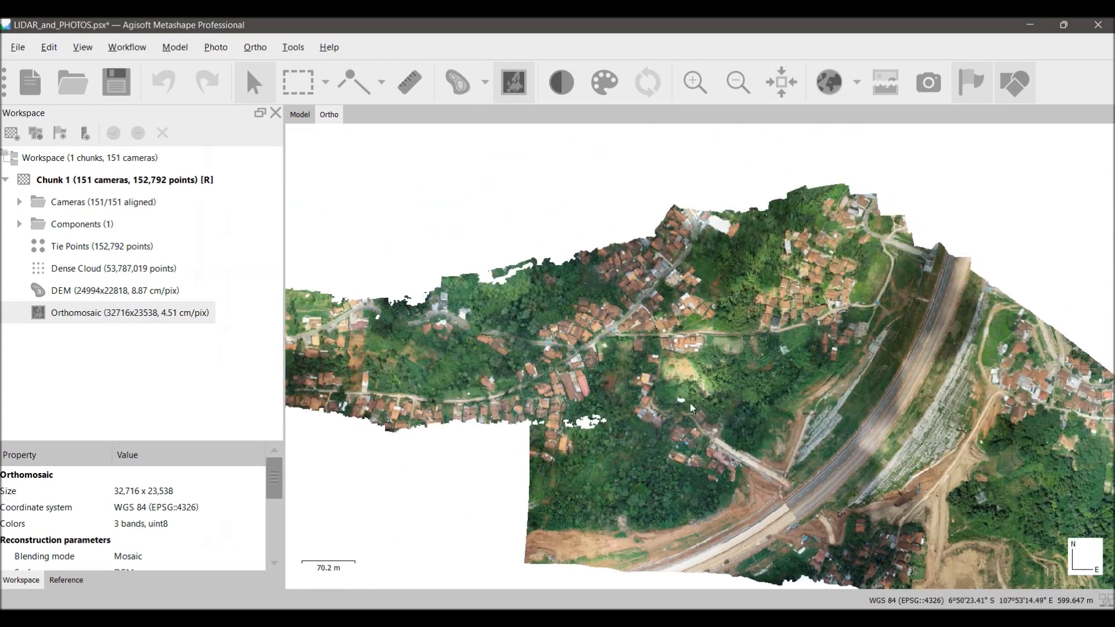
left_click_drag(601, 375, 822, 363)
left_click_drag(643, 375, 813, 263)
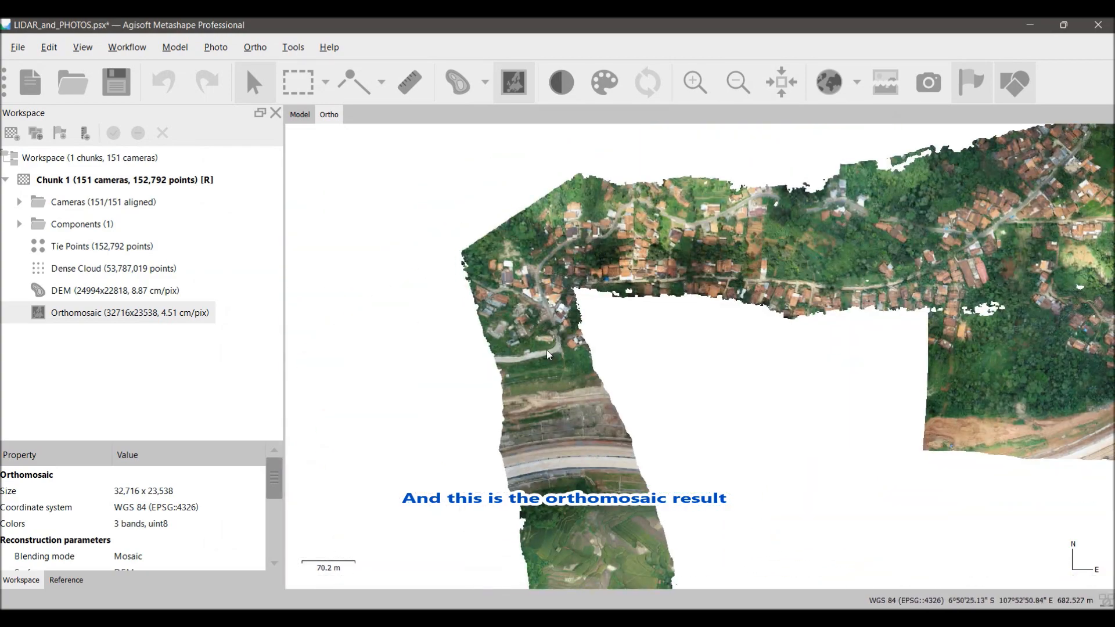
scroll(545, 349, "up", 6)
left_click_drag(530, 209, 538, 385)
left_click_drag(546, 290, 500, 410)
scroll(621, 356, "up", 4)
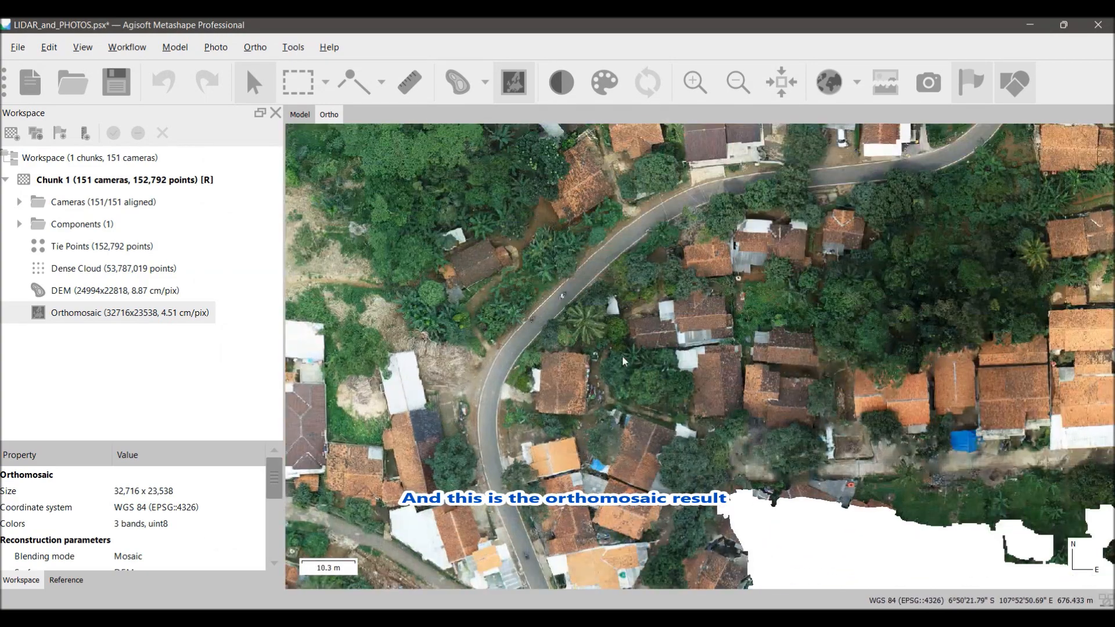
left_click_drag(622, 355, 422, 504)
left_click_drag(557, 373, 385, 364)
left_click_drag(907, 363, 500, 450)
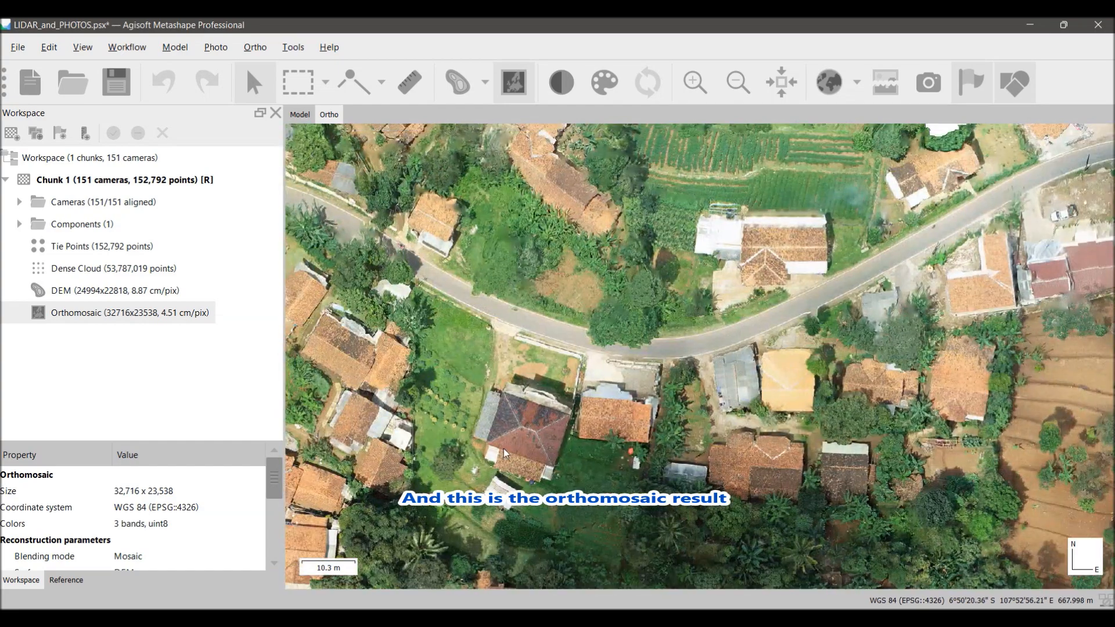
- Examine the orthomosaic's village roofs and vegetation further east, and review its overall coverage
scroll(501, 450, "down", 3)
scroll(501, 450, "down", 1)
left_click_drag(813, 465, 610, 354)
left_click_drag(729, 411, 511, 278)
left_click_drag(842, 371, 576, 454)
scroll(577, 454, "up", 1)
left_click_drag(999, 292, 682, 365)
scroll(682, 365, "up", 2)
scroll(682, 366, "up", 2)
left_click_drag(603, 284, 765, 422)
left_click_drag(675, 385, 767, 461)
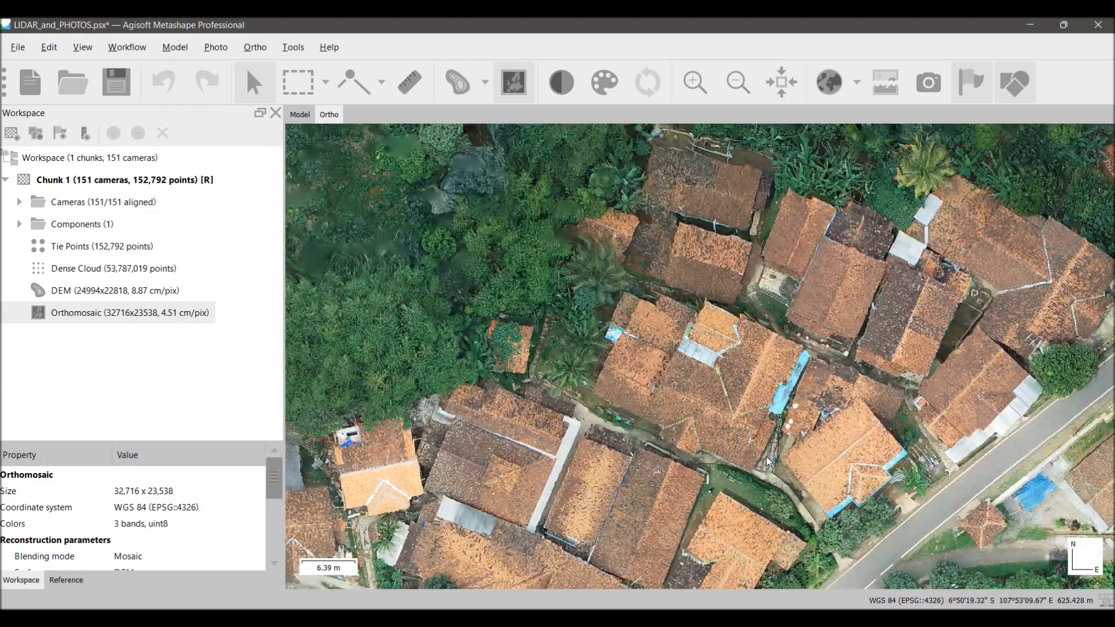
scroll(767, 460, "down", 2)
left_click_drag(952, 479, 477, 401)
left_click_drag(1033, 468, 563, 394)
scroll(600, 410, "down", 3)
left_click_drag(819, 515, 636, 378)
left_click_drag(784, 137, 601, 350)
scroll(601, 349, "up", 4)
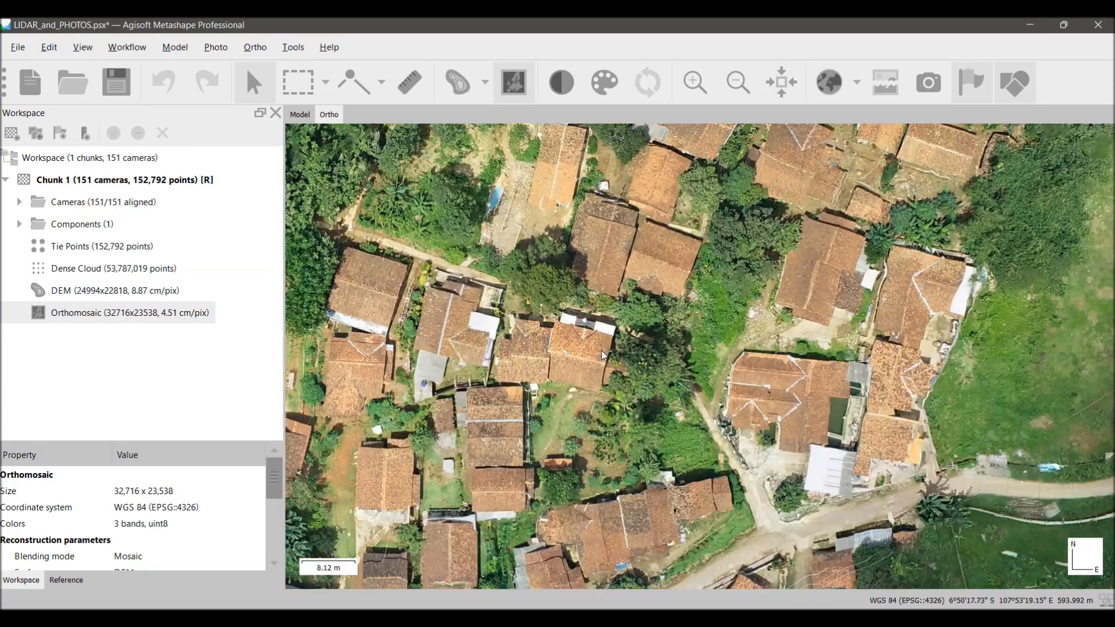
scroll(602, 354, "down", 9)
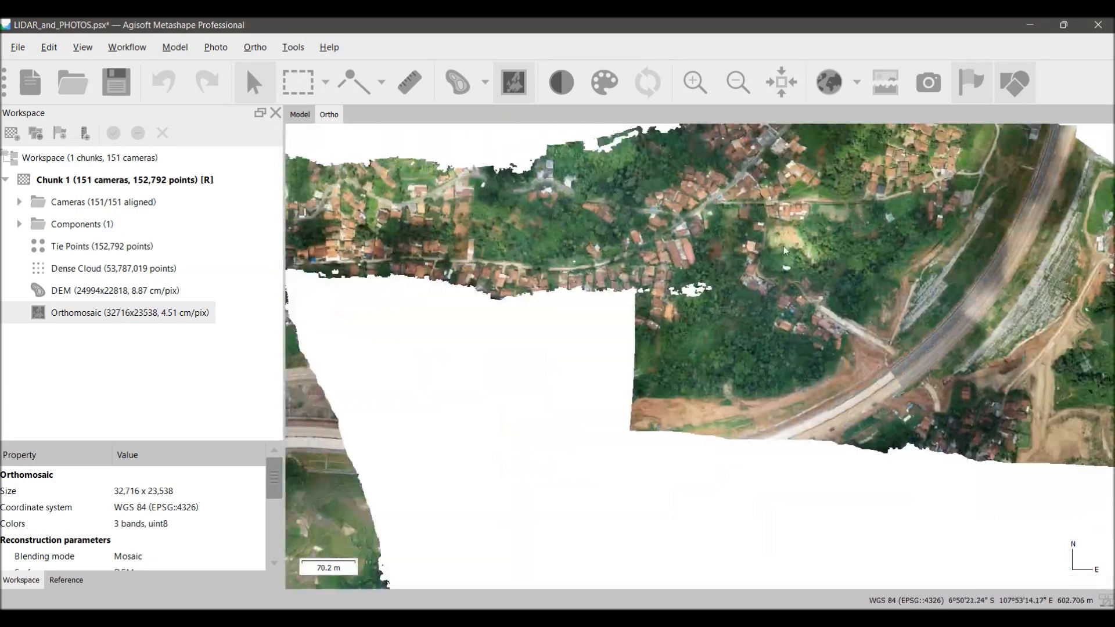
left_click_drag(605, 364, 843, 439)
left_click_drag(662, 383, 731, 366)
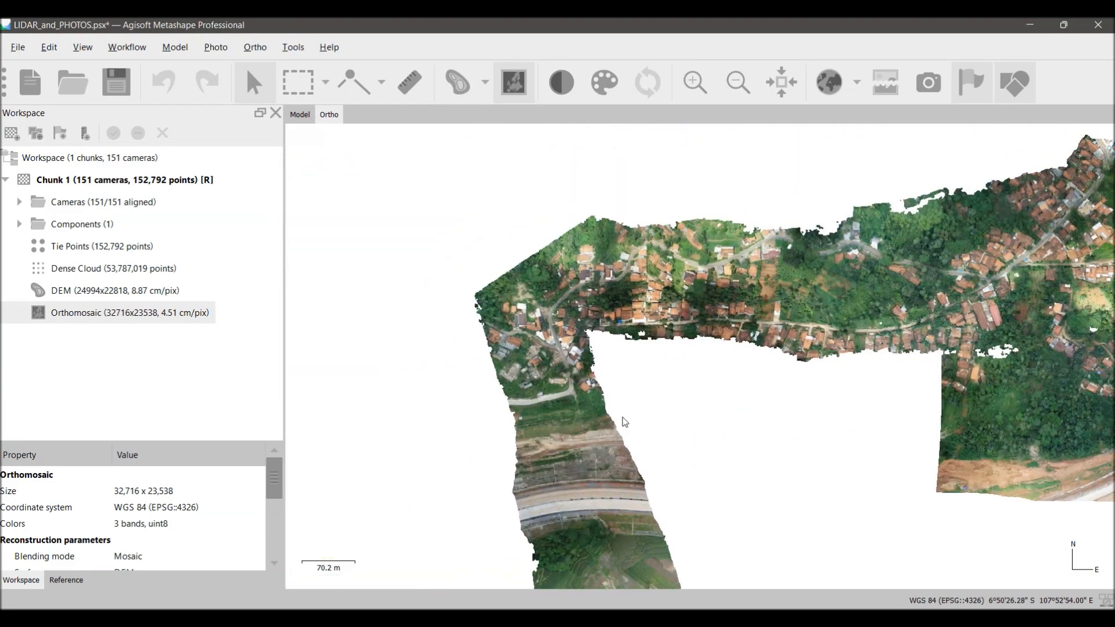
left_click_drag(678, 439, 486, 341)
scroll(582, 377, "down", 3)
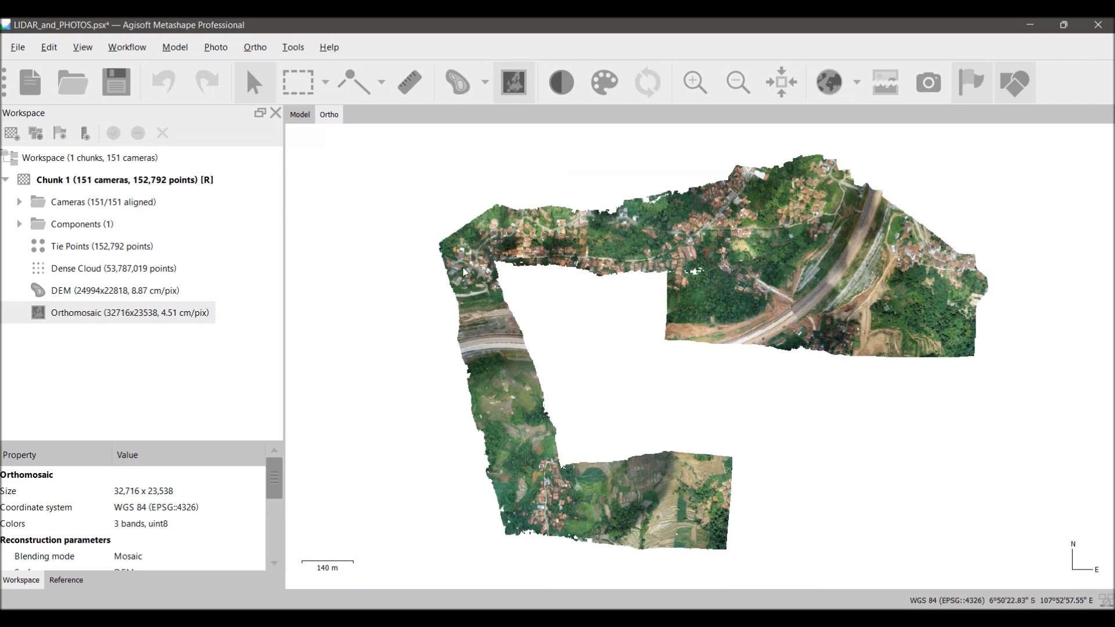
- Unset the DEM as the chunk's default and rename it DSM_LIDAR
double_click(145, 290)
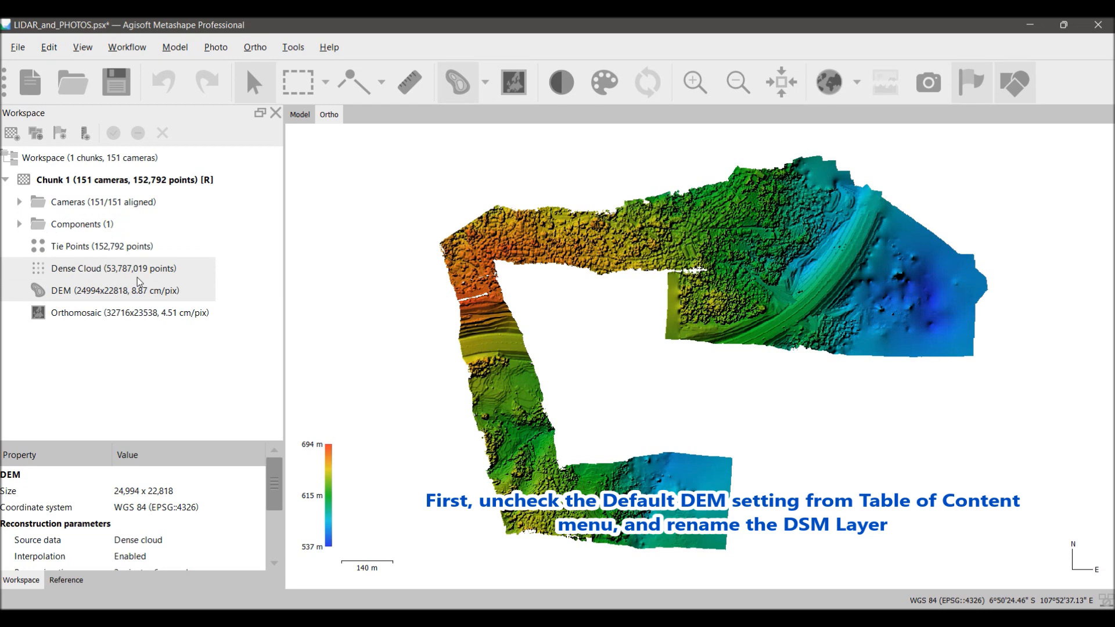
right_click(119, 294)
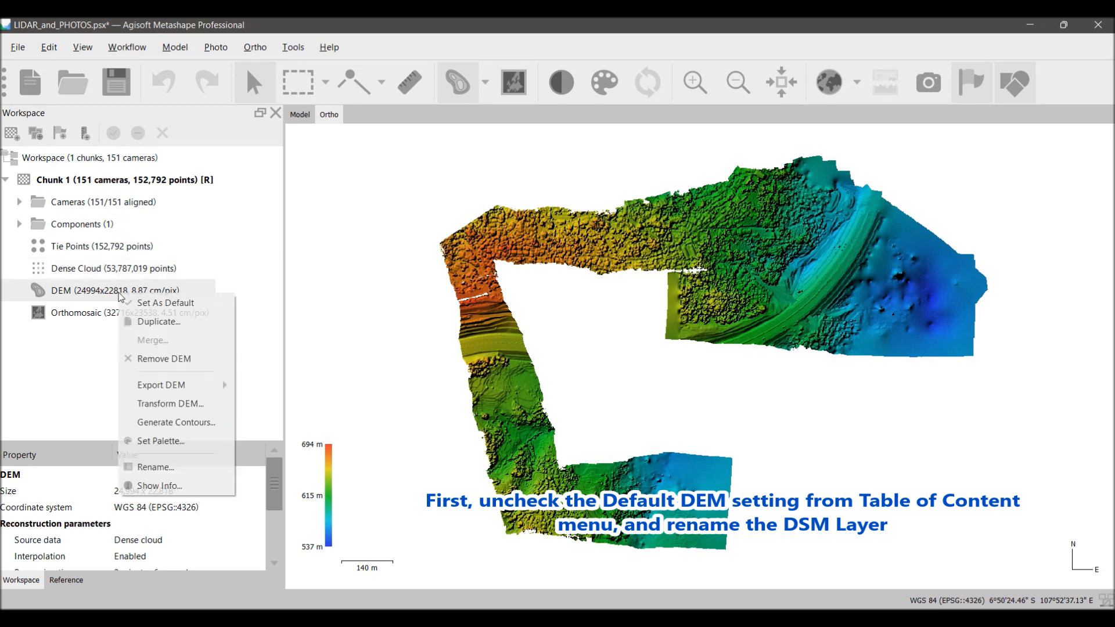
left_click(165, 303)
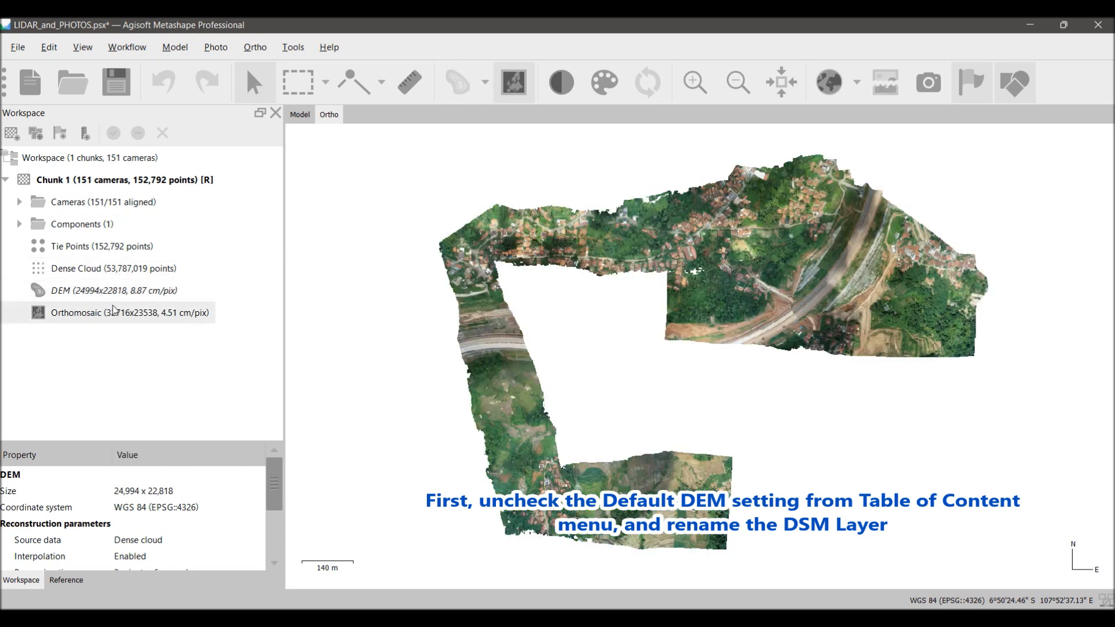
right_click(105, 293)
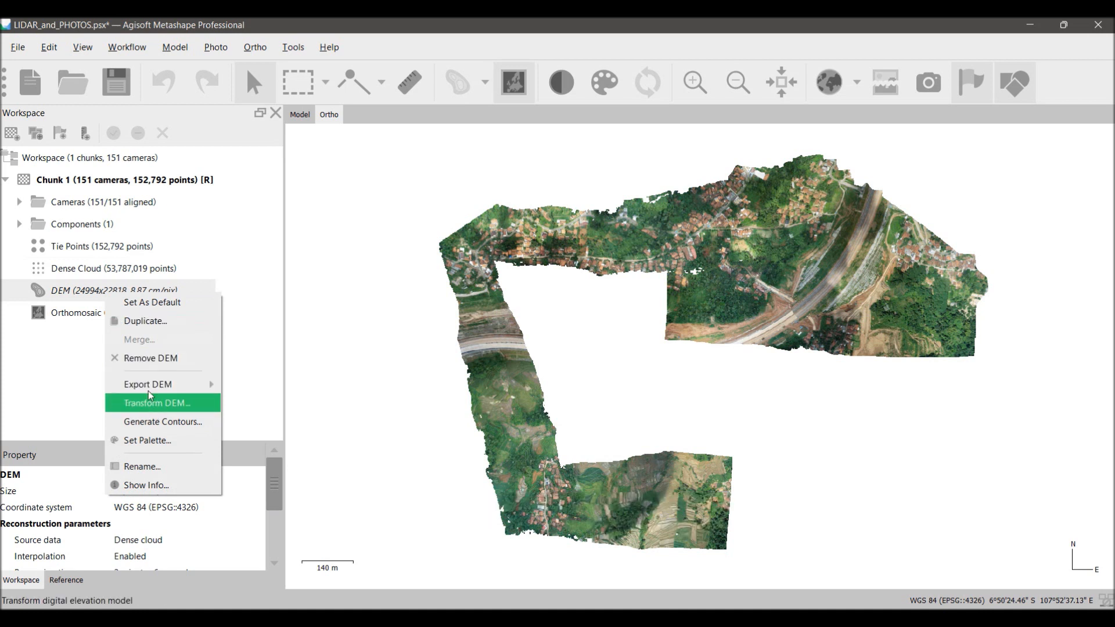
left_click(161, 465)
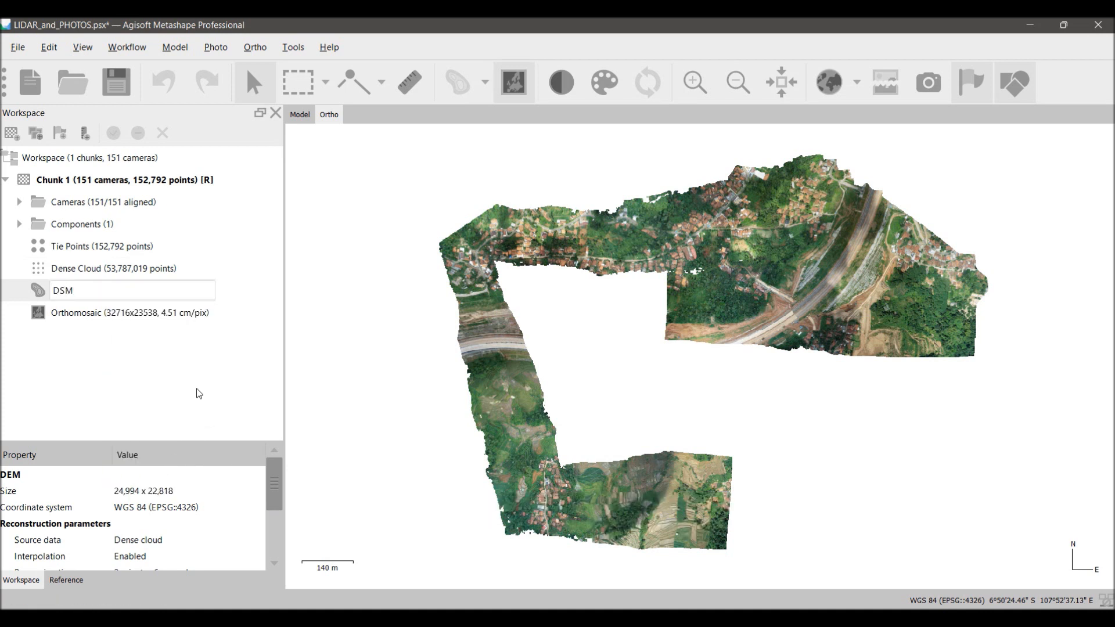
key("Return")
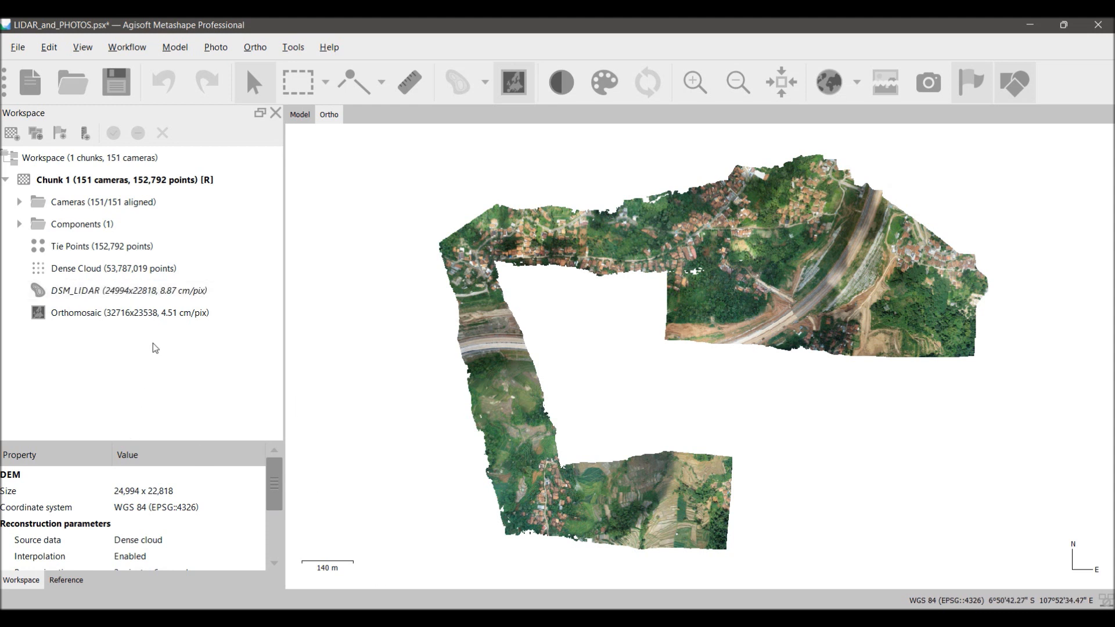
- Classify the dense cloud's ground points from any class with max angle 15°, max distance 1 m, cell size 50 m and erosion radius 0 m
left_click(166, 182)
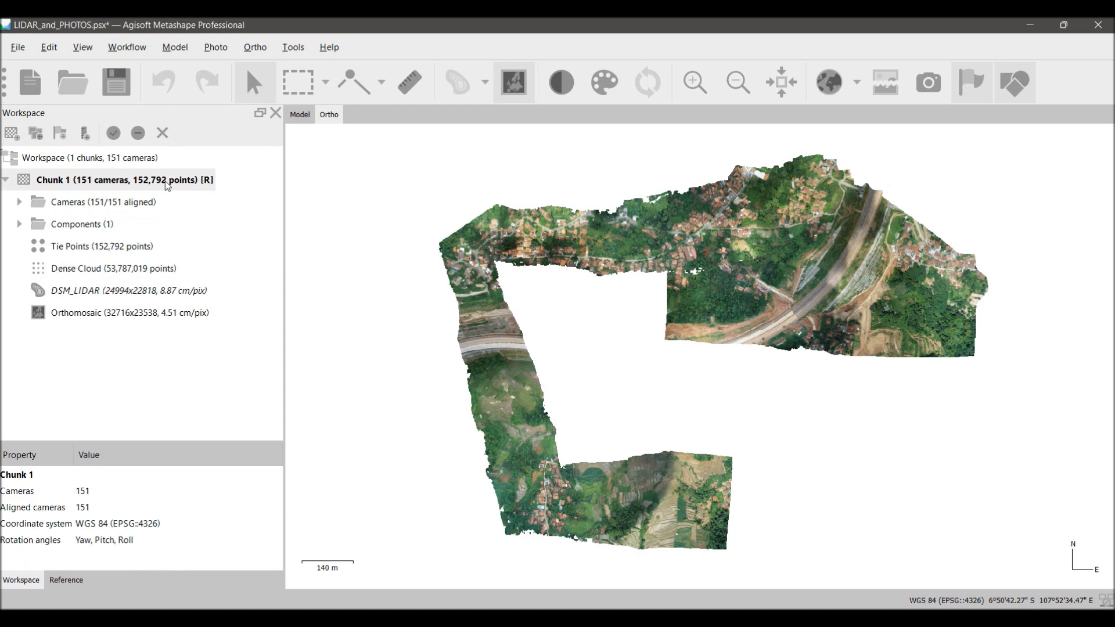
left_click(300, 113)
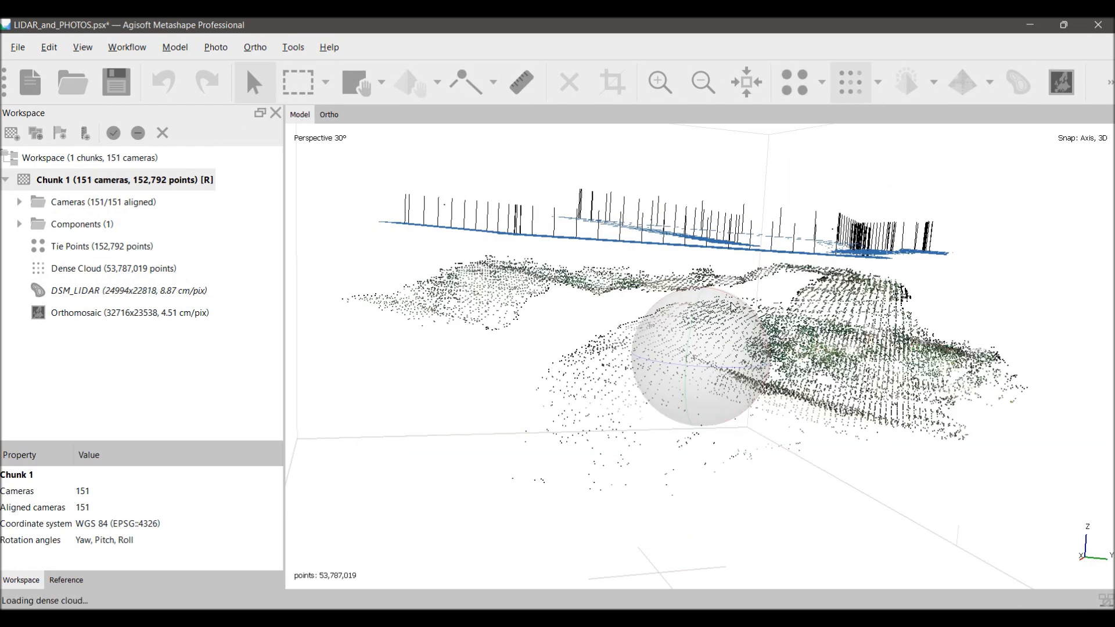
mouse_move(679, 368)
left_mouse_down()
mouse_move(680, 464)
mouse_move(674, 354)
left_mouse_up()
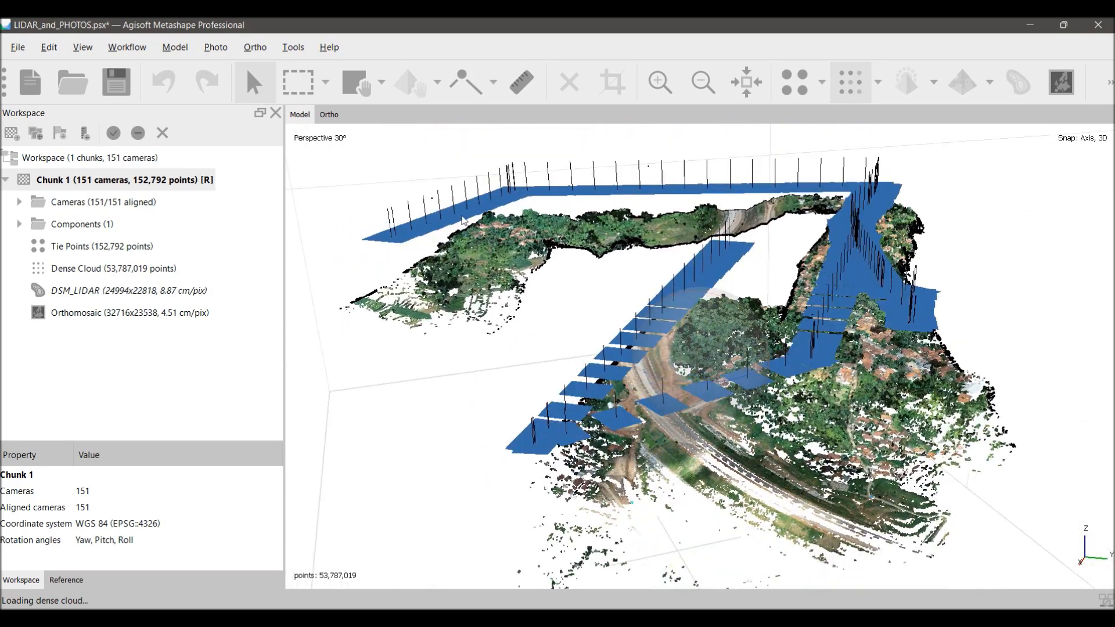
left_click(293, 48)
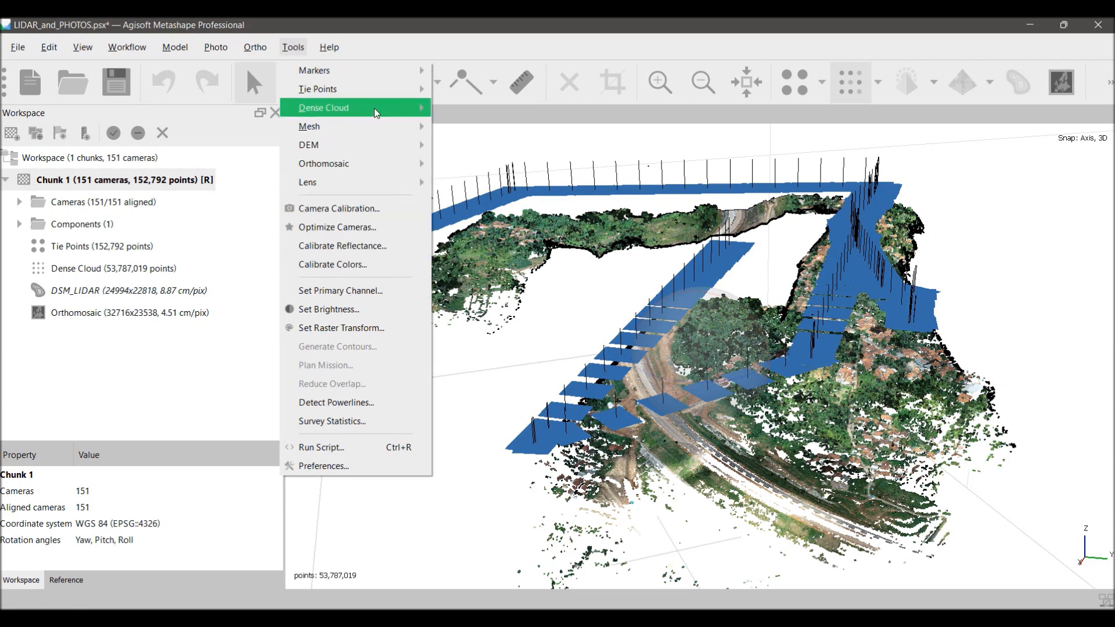
mouse_move(376, 107)
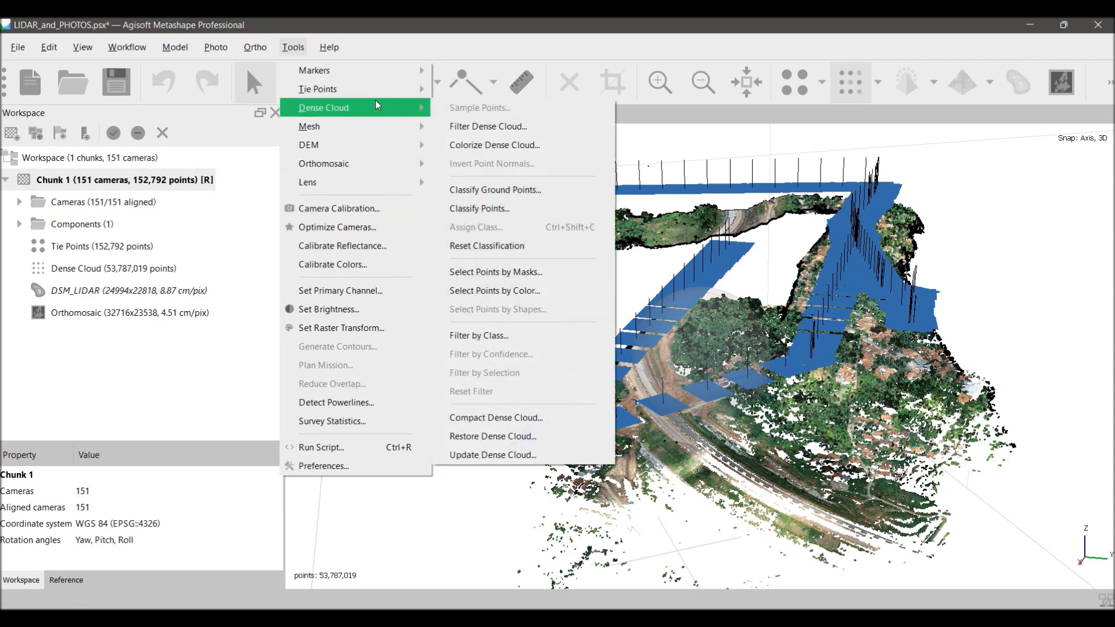
left_click(503, 195)
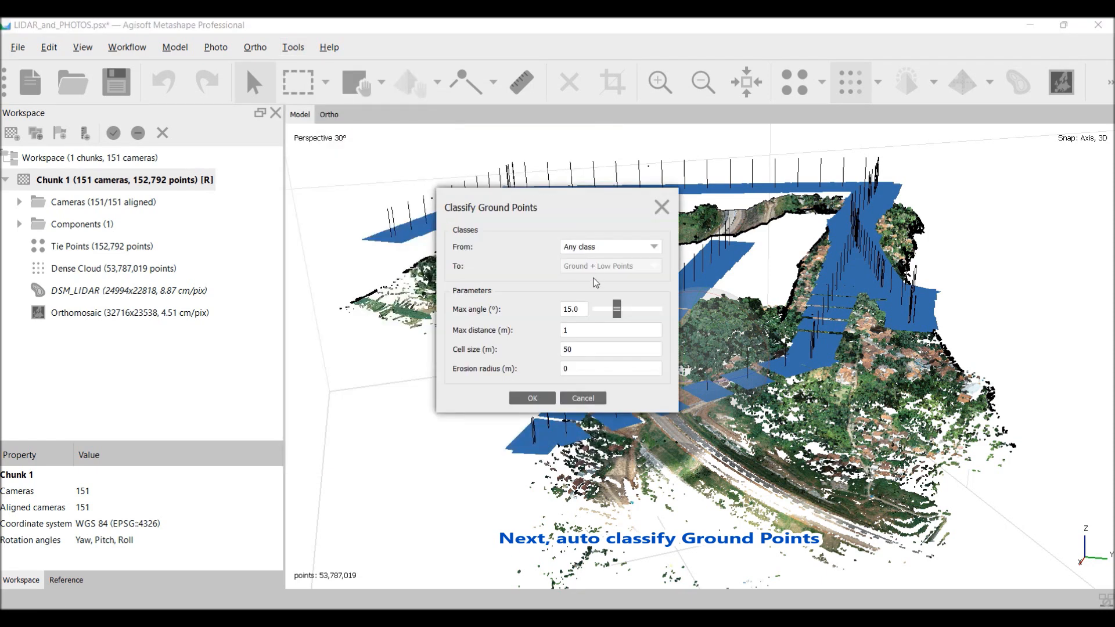
left_click(533, 399)
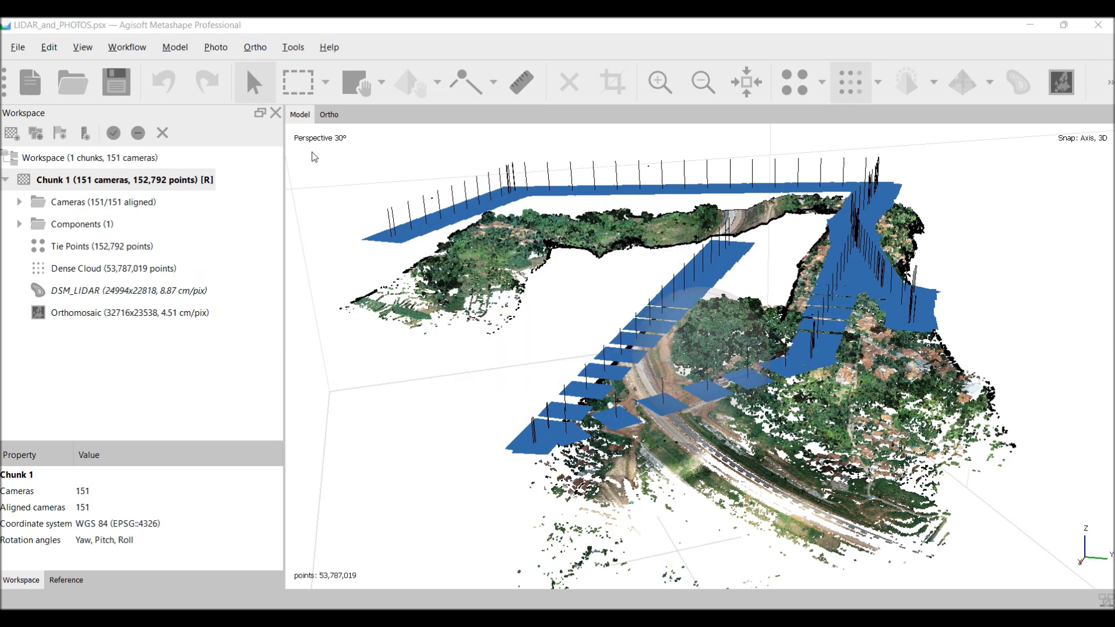
- Display the dense cloud by classes in the 3D model and examine the ground and non-ground points around the curved road
left_click(877, 83)
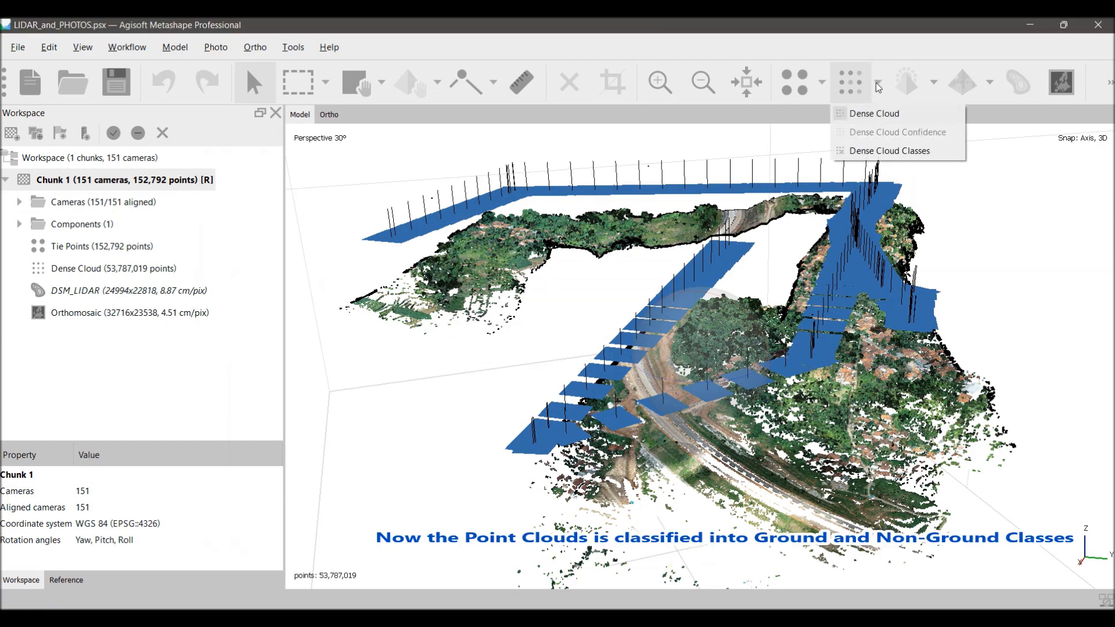
left_click(895, 151)
scroll(753, 336, "up", 3)
left_click_drag(719, 323, 741, 342)
scroll(741, 341, "up", 6)
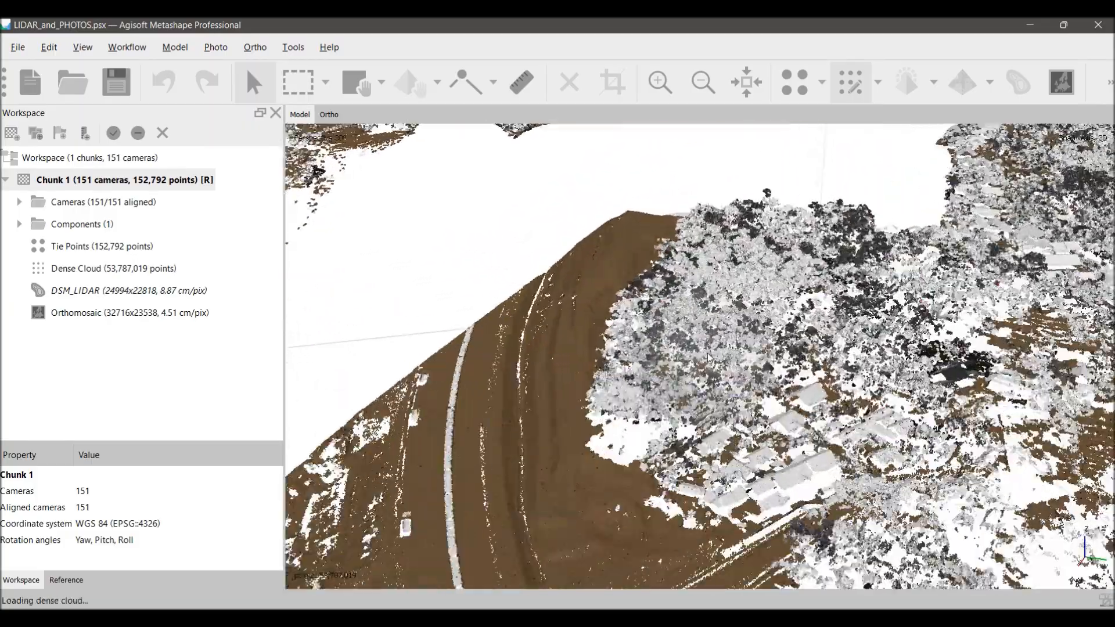
mouse_move(708, 358)
left_mouse_down()
mouse_move(685, 369)
mouse_move(674, 358)
mouse_move(692, 350)
left_mouse_up()
scroll(692, 348, "down", 8)
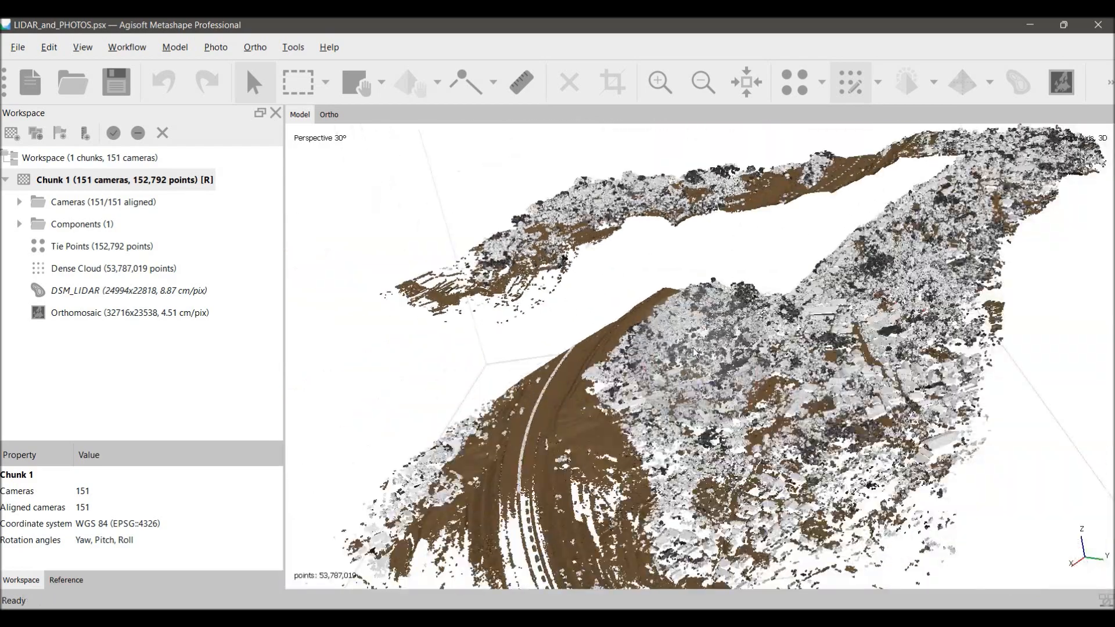
left_click_drag(713, 344, 718, 341)
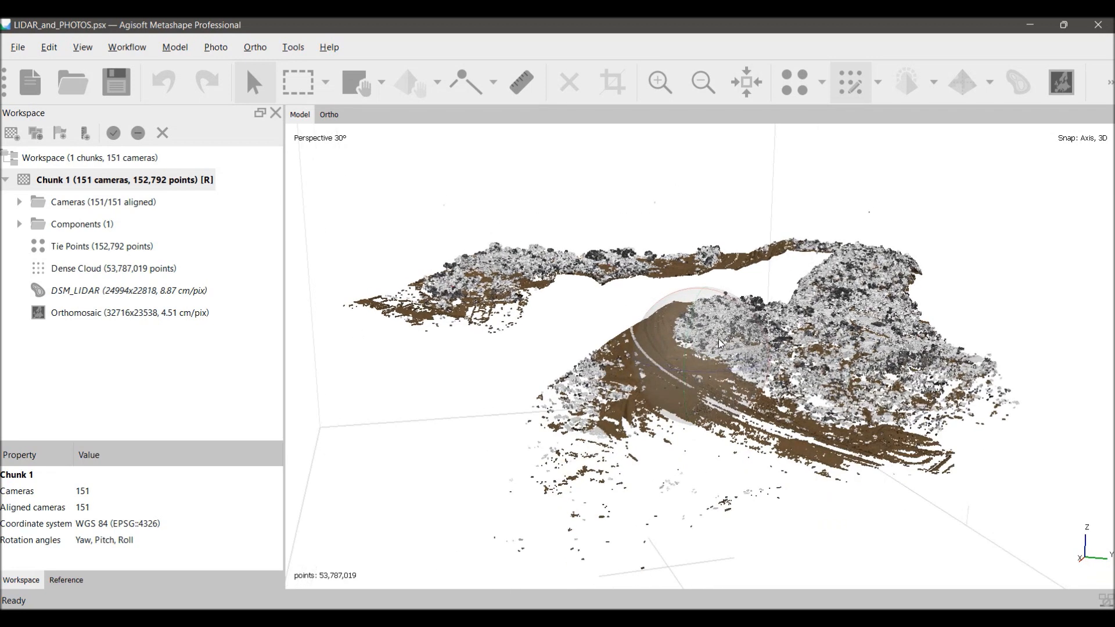
- Build a DEM of Chunk 1 in WGS 84 from the dense cloud's Ground class only, with interpolation enabled
right_click(191, 182)
mouse_move(258, 369)
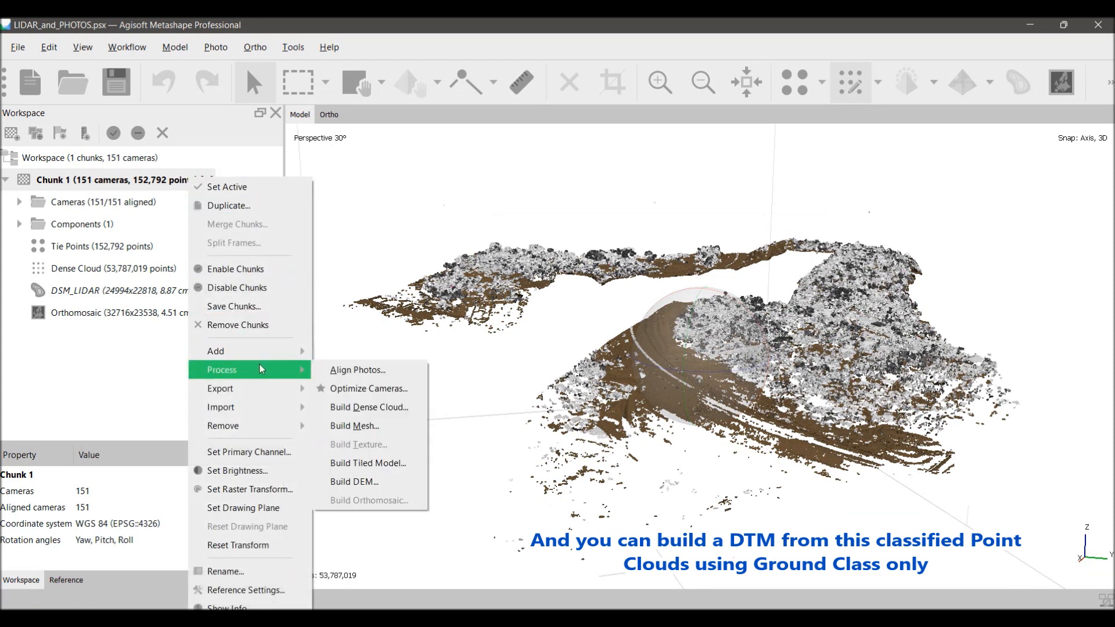
left_click(361, 482)
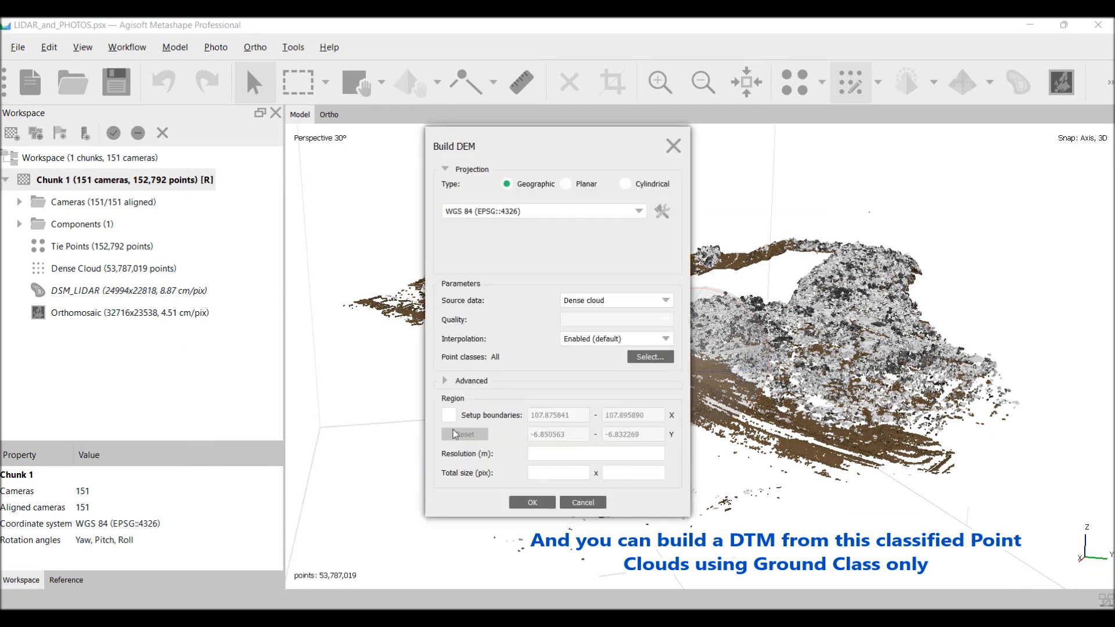
left_click(590, 298)
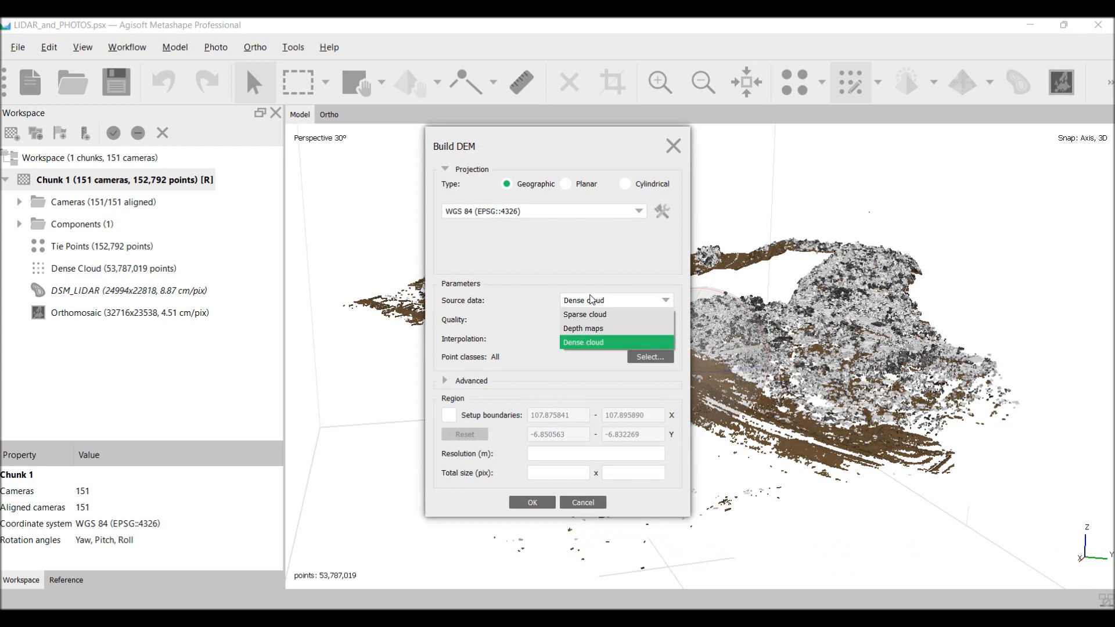
left_click(590, 298)
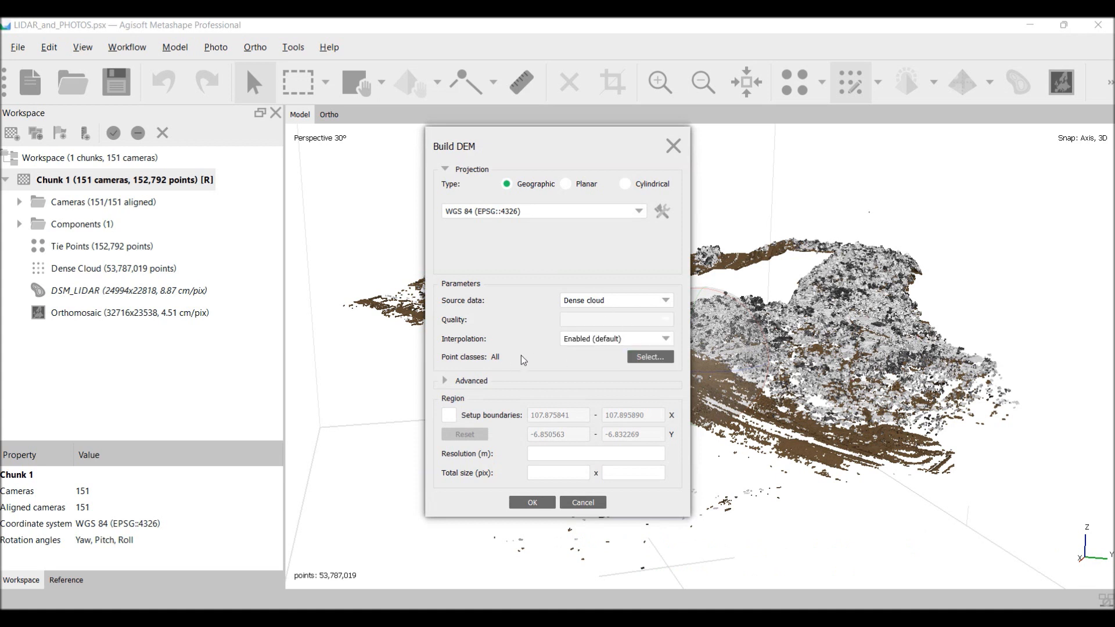
left_click(643, 358)
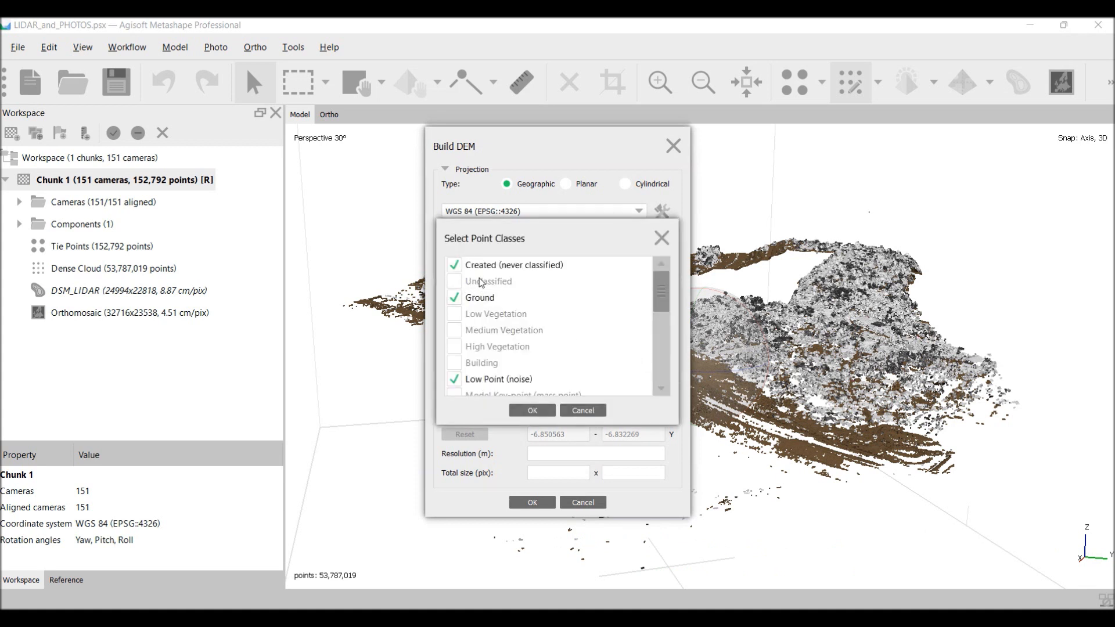
left_click(455, 265)
scroll(461, 296, "down", 2)
left_click(454, 282)
scroll(459, 287, "down", 3)
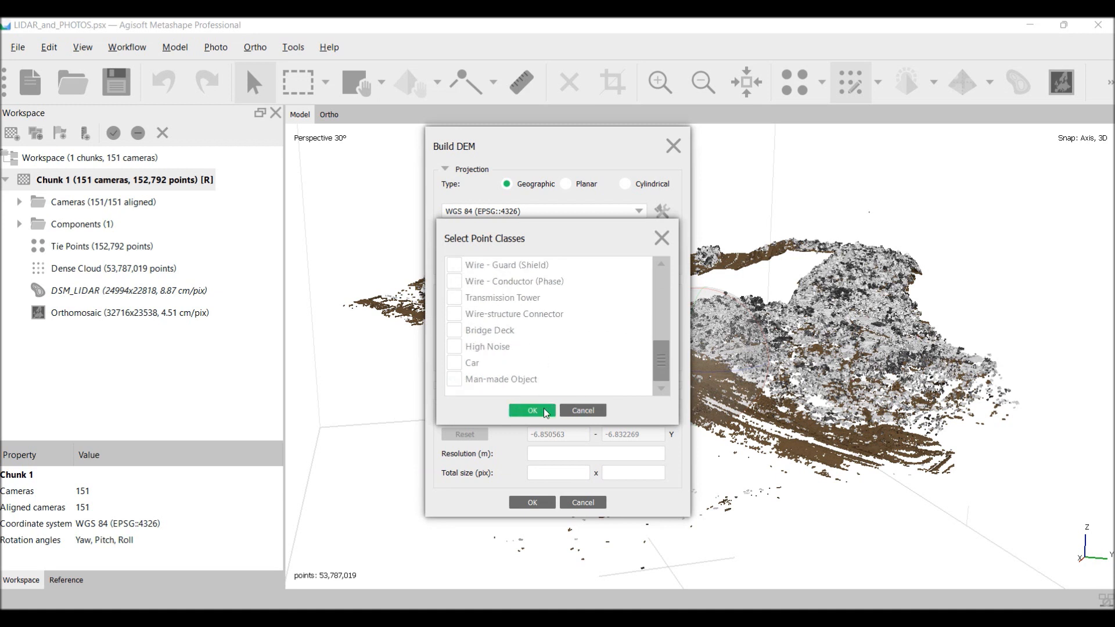
left_click(544, 411)
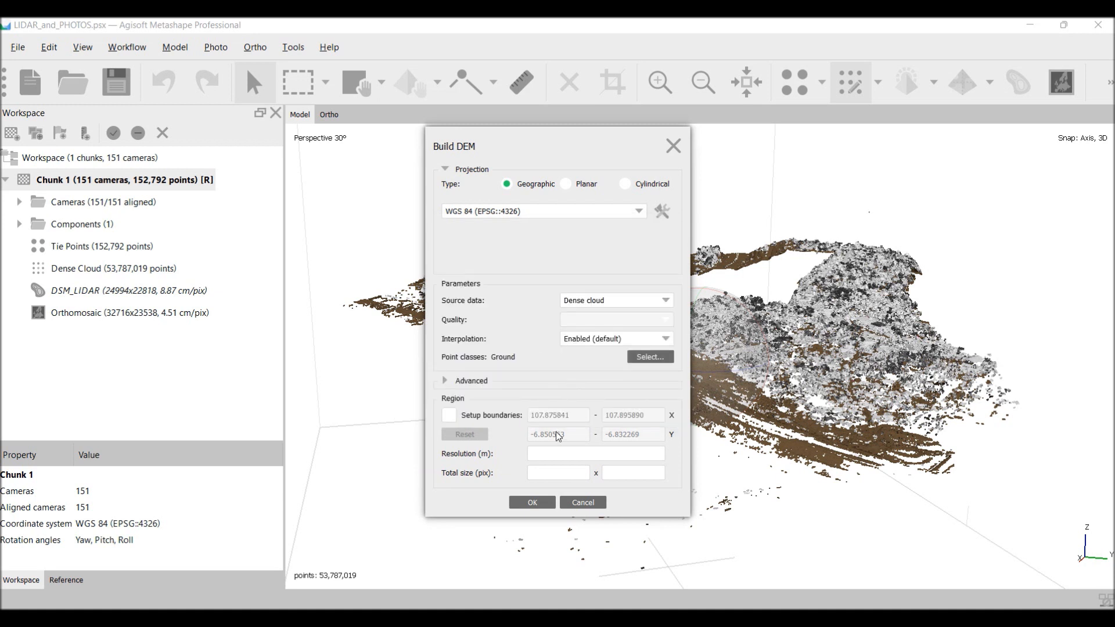
left_click(534, 503)
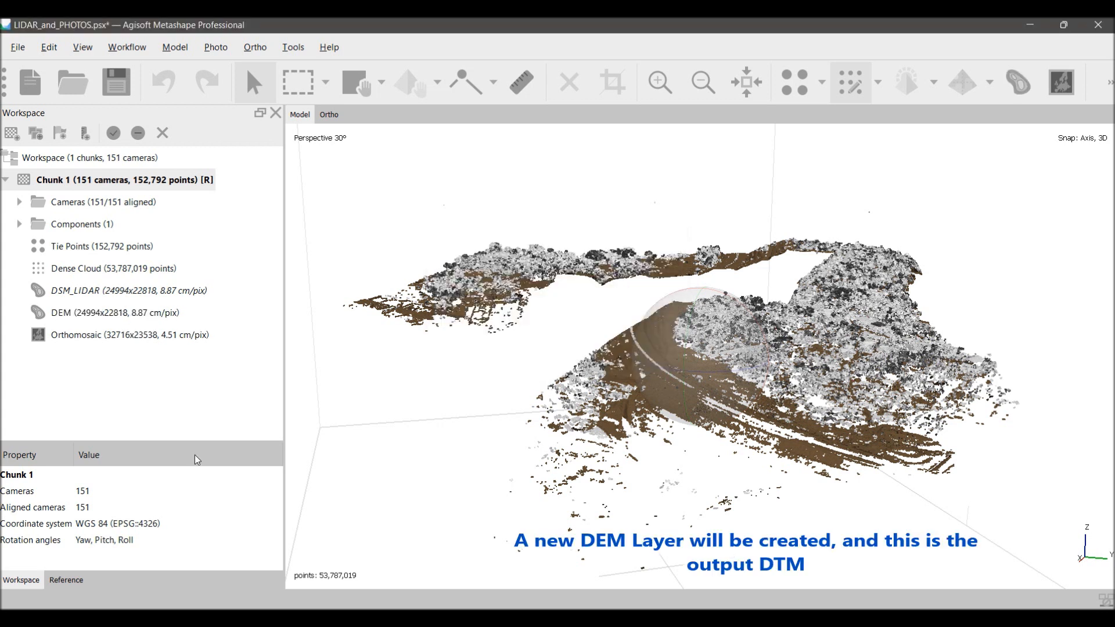
- Rename the new ground-only DEM layer as DTM_LIDAR
left_click(82, 314)
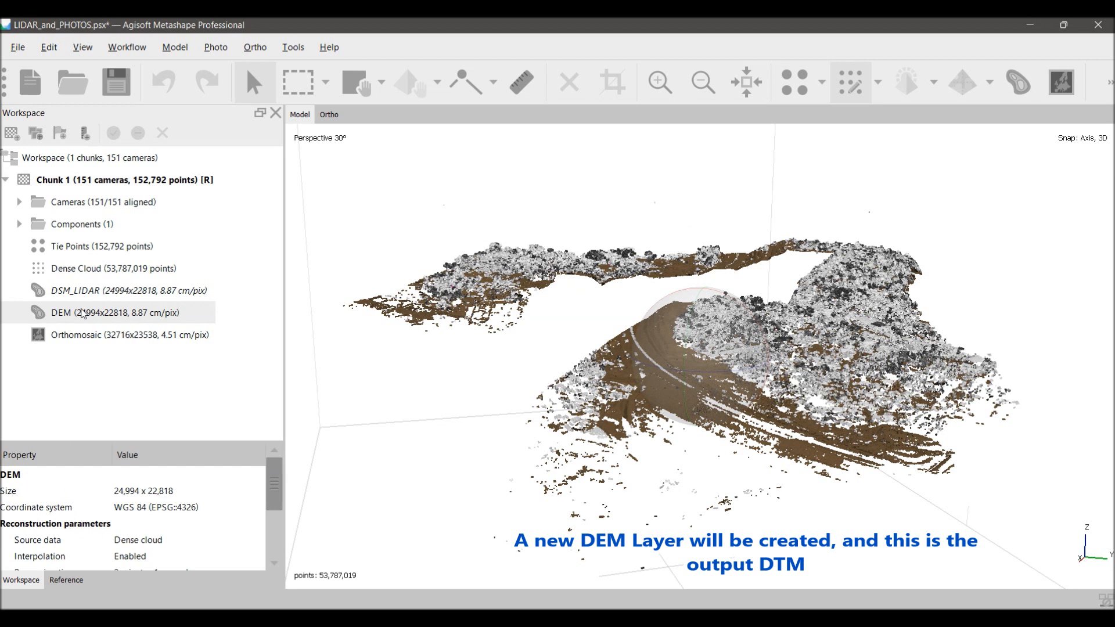
right_click(86, 319)
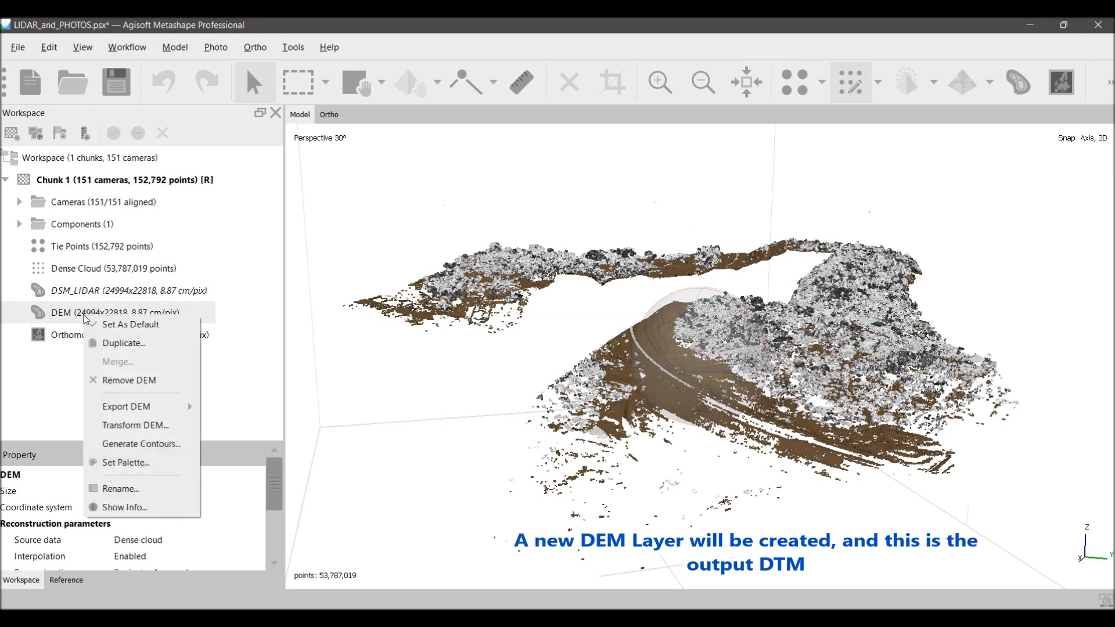
left_click(139, 496)
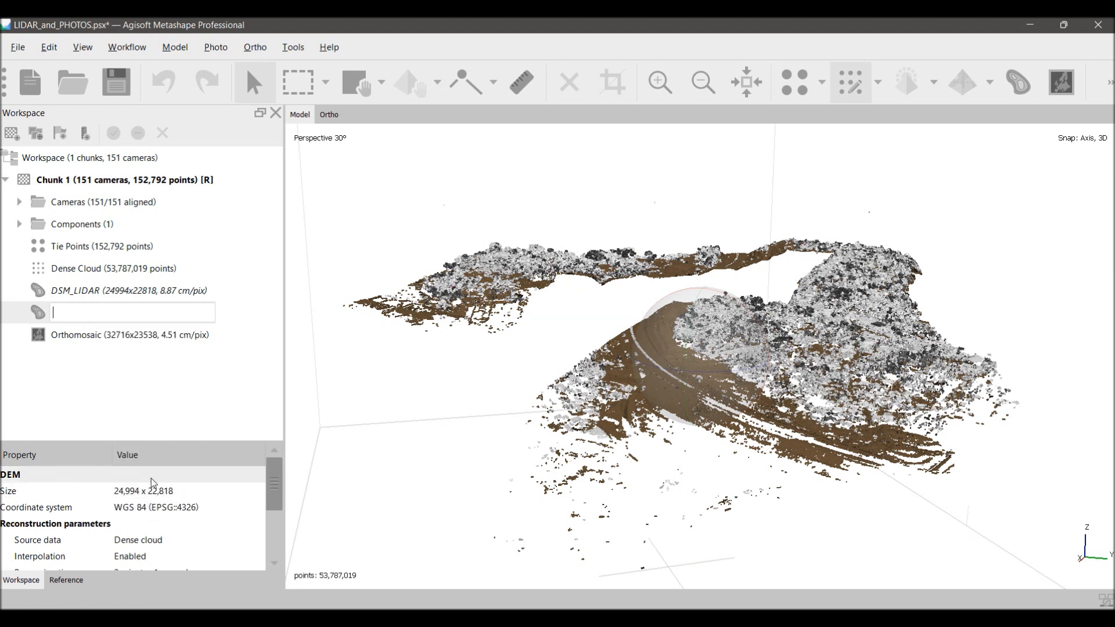
type("DT")
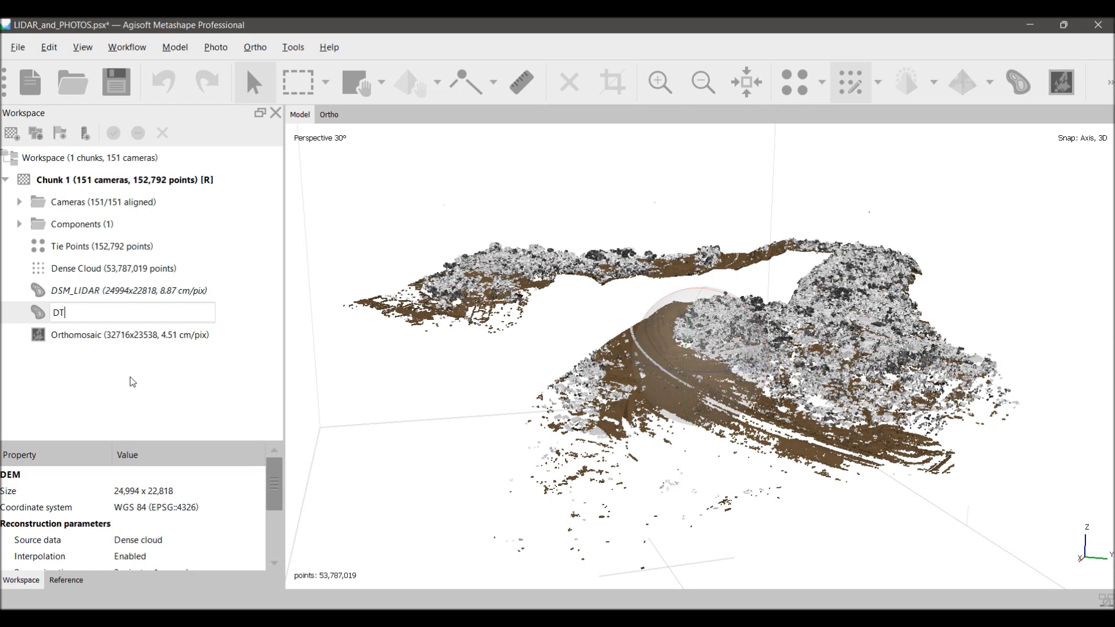
type("M_LIDAR")
key("Return")
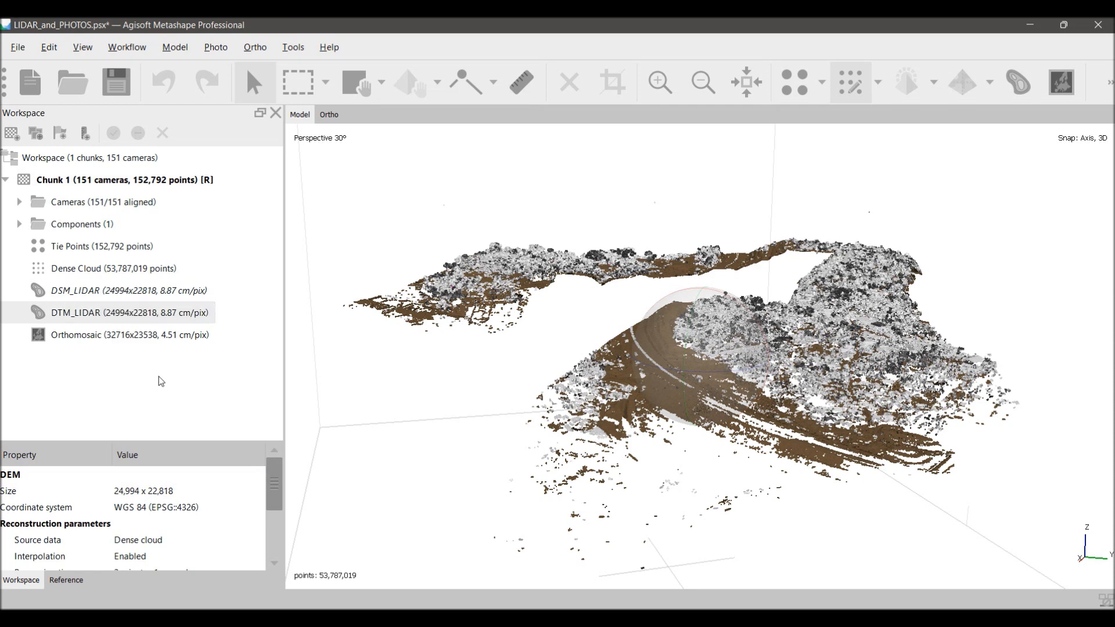
- Open the DTM_LIDAR elevation model and examine its northern strip and northwestern corner down to the western arm
double_click(138, 314)
scroll(741, 231, "up", 4)
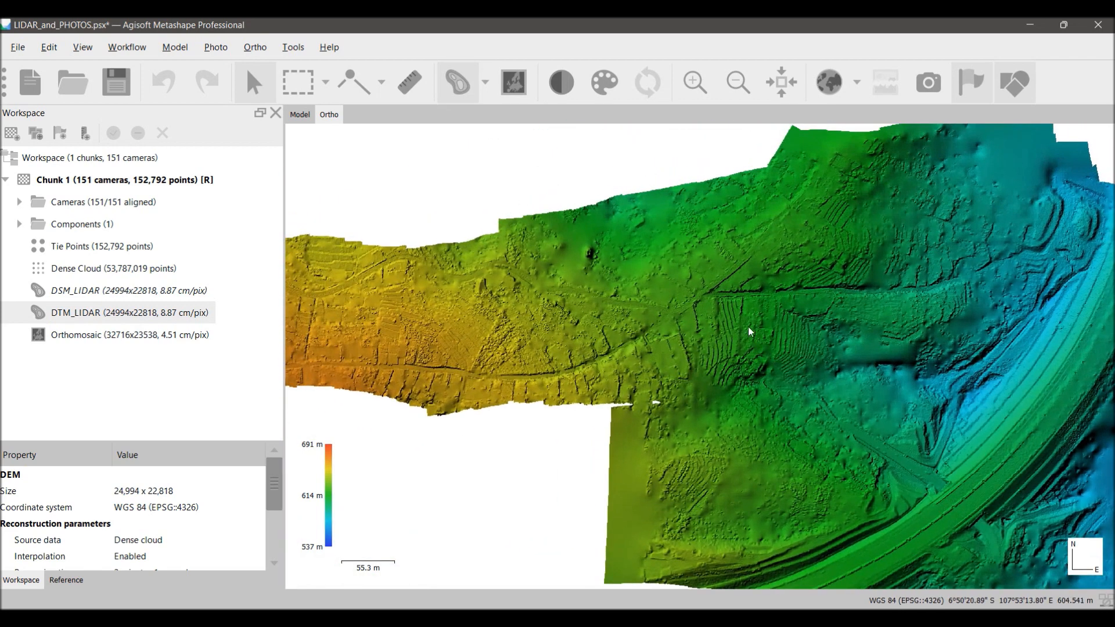
left_click_drag(748, 326, 525, 294)
left_click_drag(671, 324, 735, 266)
left_click_drag(621, 336, 928, 453)
left_click_drag(635, 361, 836, 304)
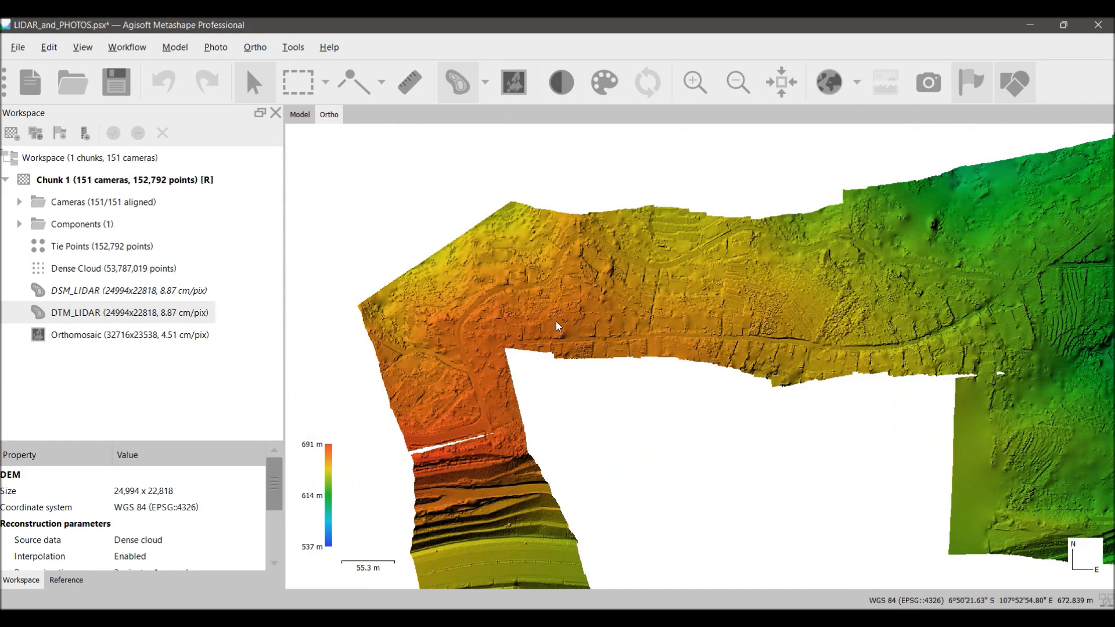
left_click_drag(556, 323, 619, 183)
left_click_drag(577, 378, 532, 224)
scroll(565, 323, "down", 1)
left_click_drag(572, 367, 549, 277)
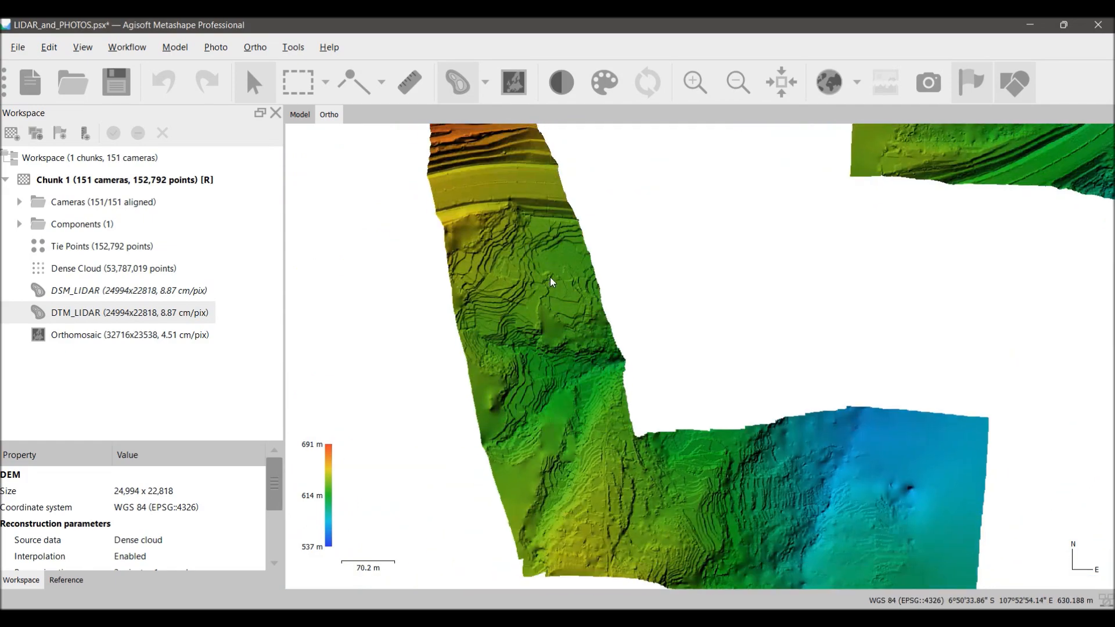
- Examine the terraced slopes and smoothed ground areas along the western arm of DTM_LIDAR in close-up
scroll(546, 298, "up", 4)
left_click_drag(554, 318, 598, 419)
left_click_drag(584, 367, 459, 188)
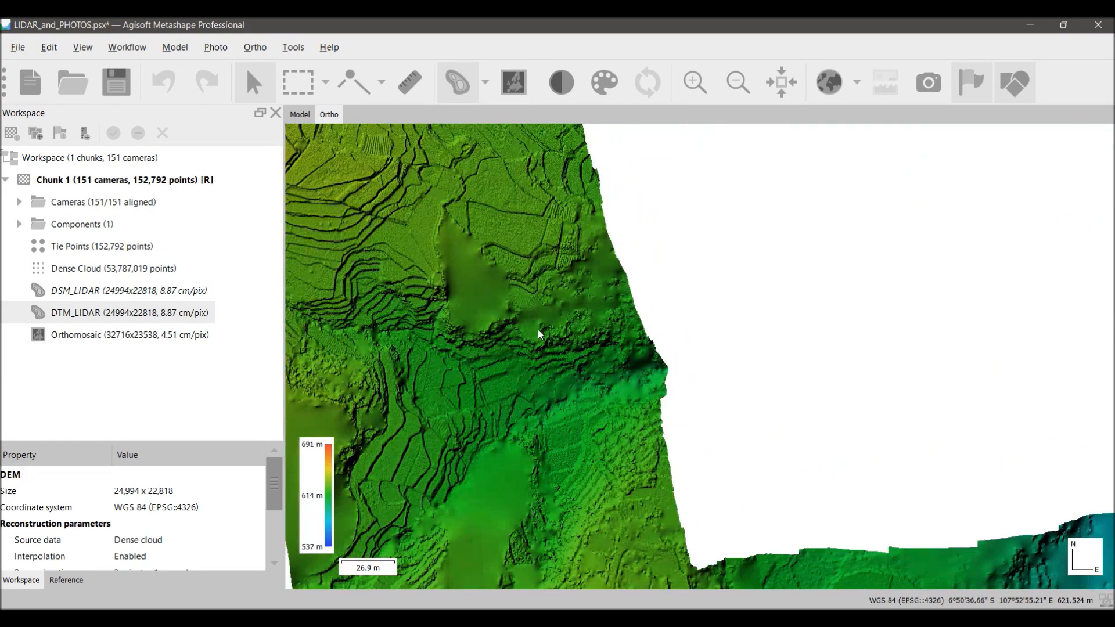
scroll(538, 329, "down", 3)
left_click_drag(660, 494, 551, 324)
scroll(558, 355, "up", 4)
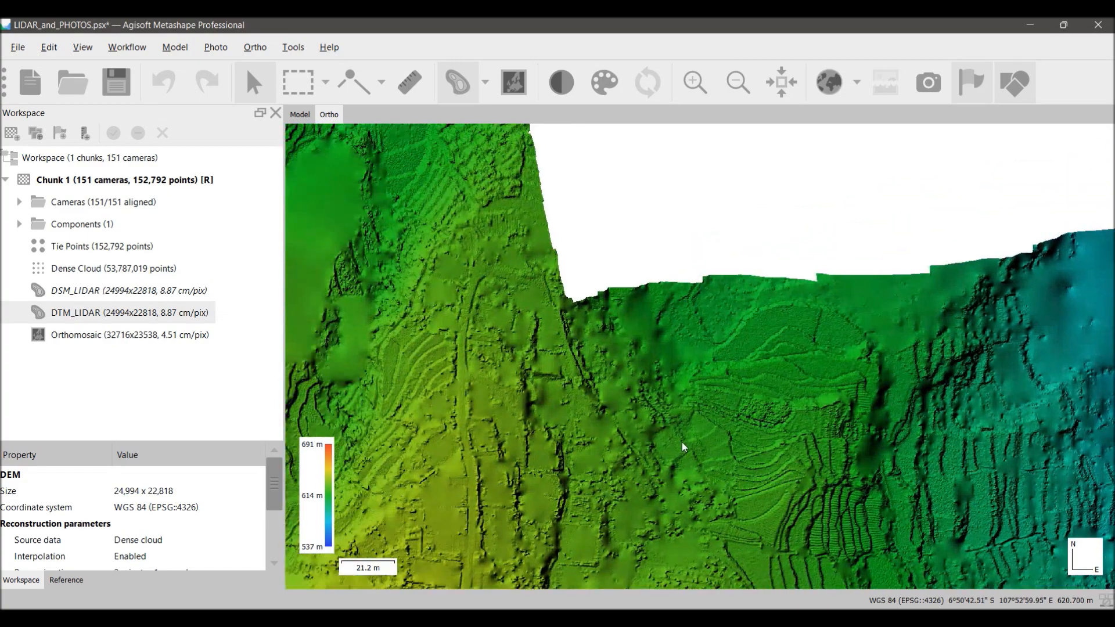
left_click_drag(549, 388, 792, 567)
scroll(660, 419, "down", 1)
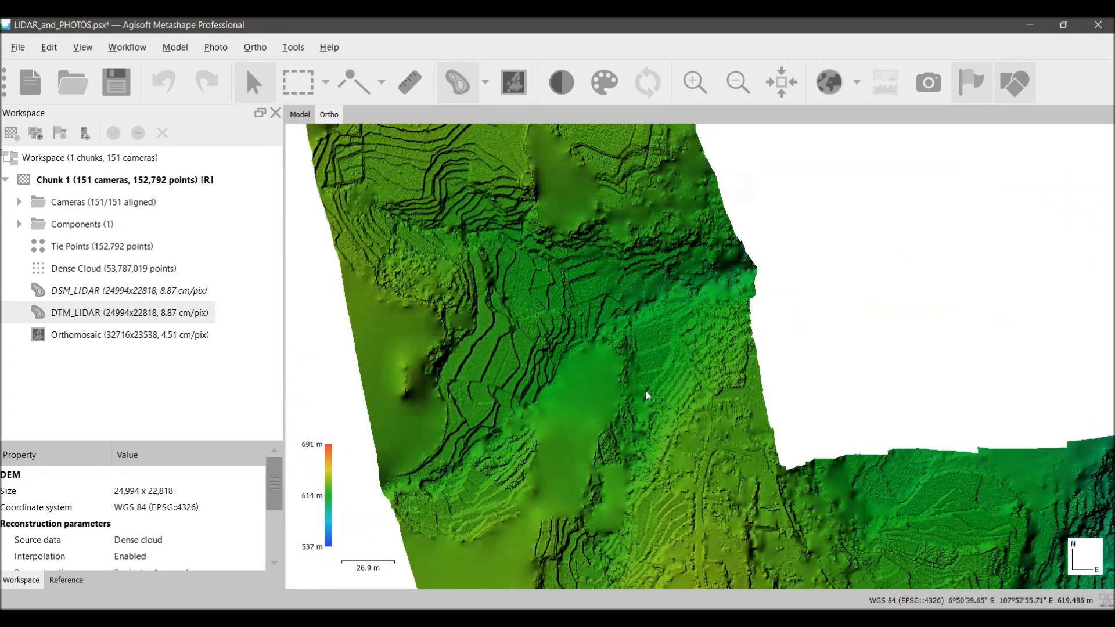
left_click_drag(616, 318, 673, 529)
left_click_drag(607, 355, 635, 553)
left_click_drag(591, 380, 572, 519)
left_click_drag(544, 324, 553, 446)
mouse_move(496, 263)
left_mouse_down()
mouse_move(544, 491)
mouse_move(474, 402)
left_mouse_up()
- Examine the remaining terrain of DTM_LIDAR toward the east, and review the elevation model's overall coverage
left_click_drag(618, 298, 414, 313)
mouse_move(810, 338)
left_mouse_down()
mouse_move(531, 326)
mouse_move(521, 368)
left_mouse_up()
scroll(615, 363, "down", 3)
left_click_drag(701, 318, 374, 304)
left_click_drag(654, 375, 647, 261)
left_click_drag(731, 378, 855, 378)
left_click_drag(684, 299, 774, 380)
scroll(775, 379, "down", 2)
left_click_drag(504, 417, 501, 306)
left_click_drag(569, 525, 506, 477)
left_click_drag(467, 367, 445, 500)
left_click_drag(582, 292, 536, 259)
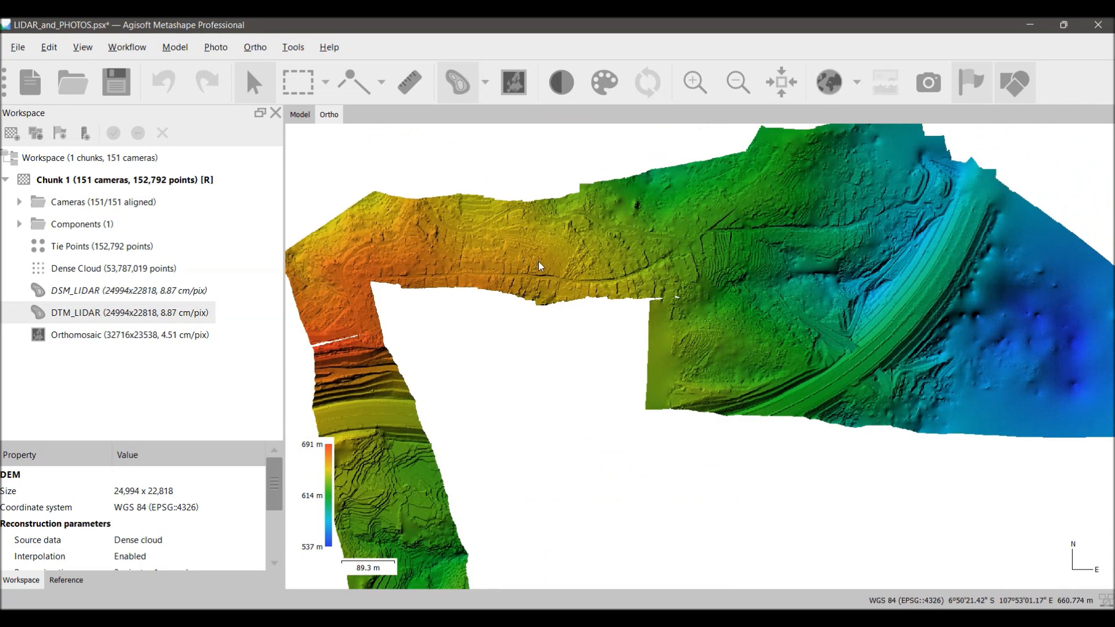
scroll(552, 285, "down", 4)
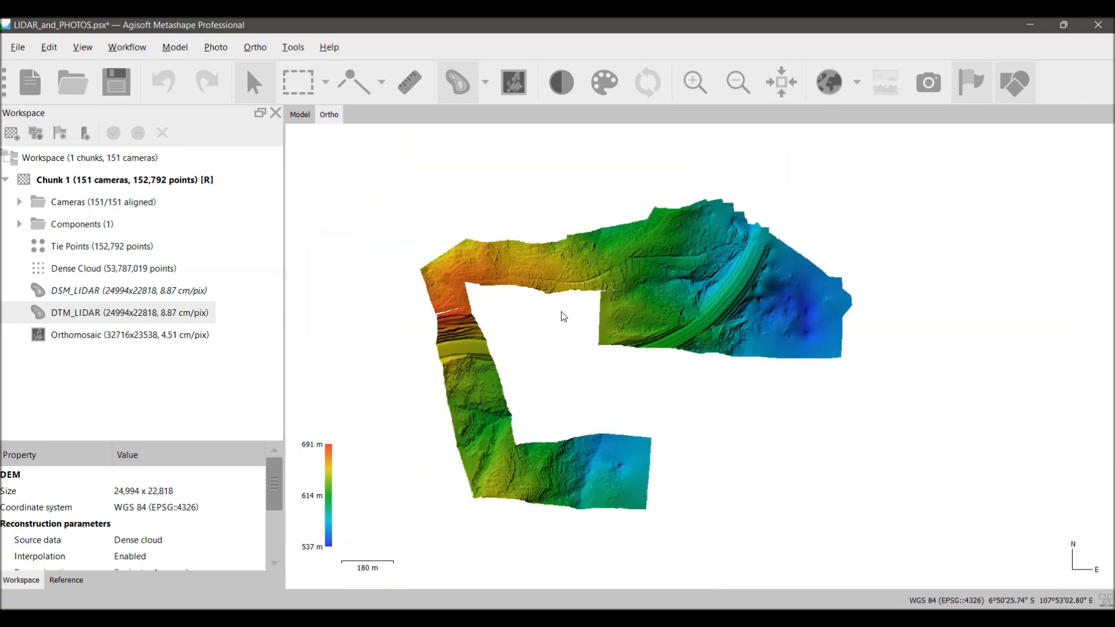
left_click_drag(615, 335, 630, 330)
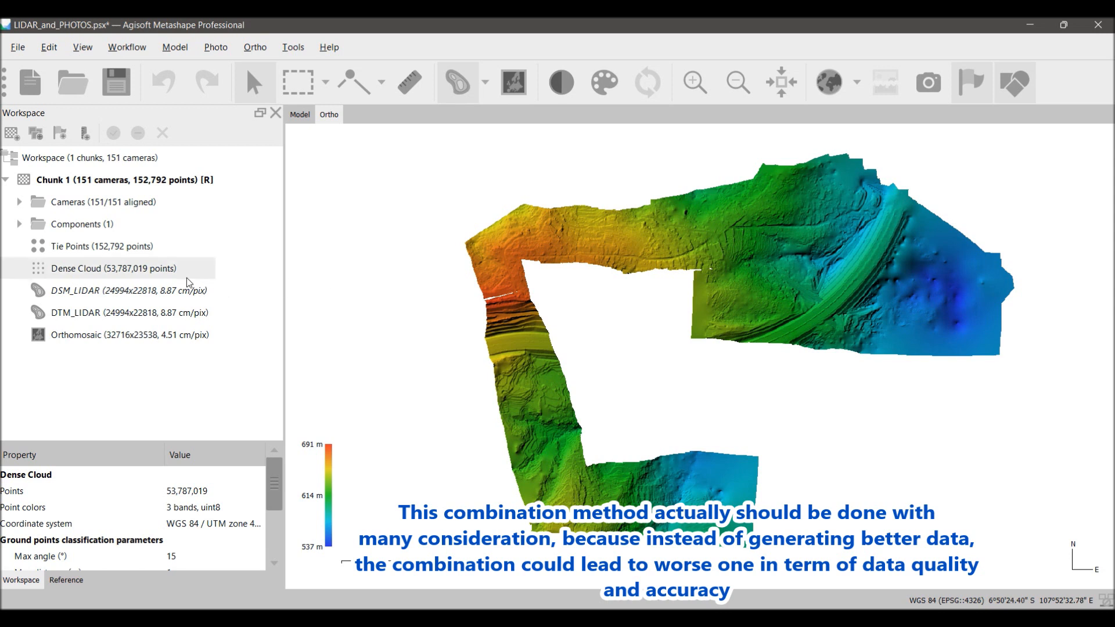
- Rename the imported dense cloud as LIDAR_PointClouds and unset it as the default dense cloud
right_click(95, 270)
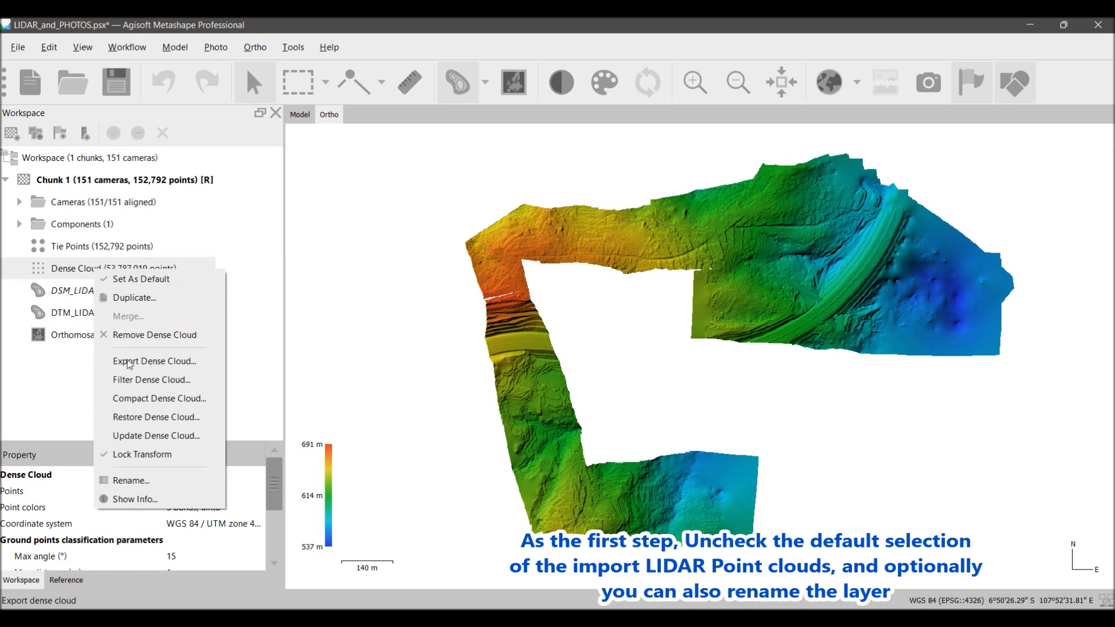
left_click(147, 482)
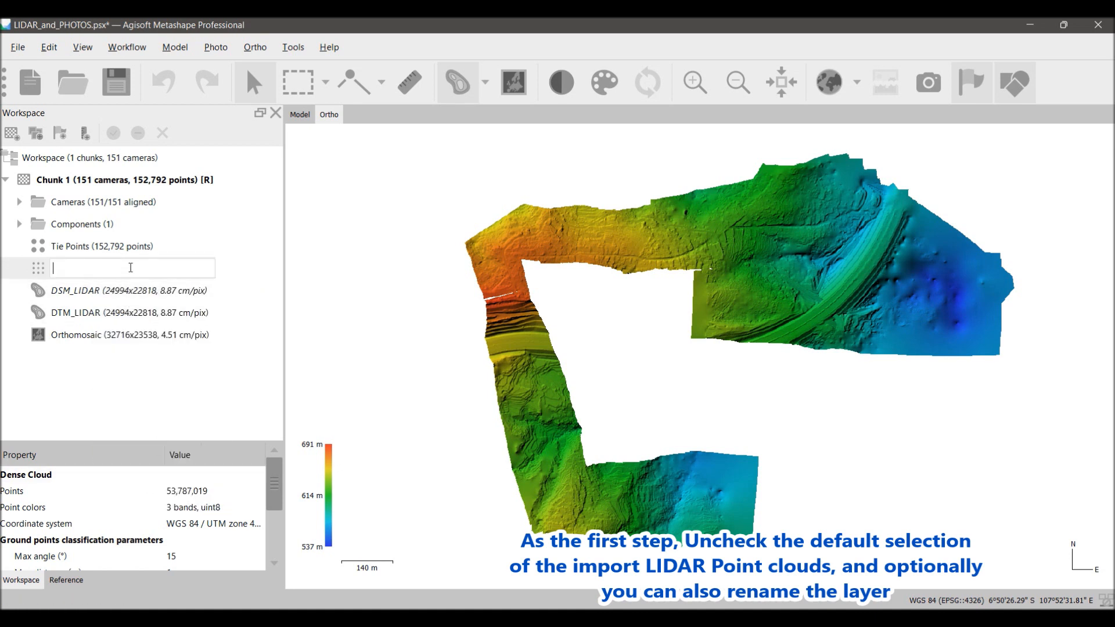
type("LIDAR_PointClouds")
key("Return")
right_click(132, 273)
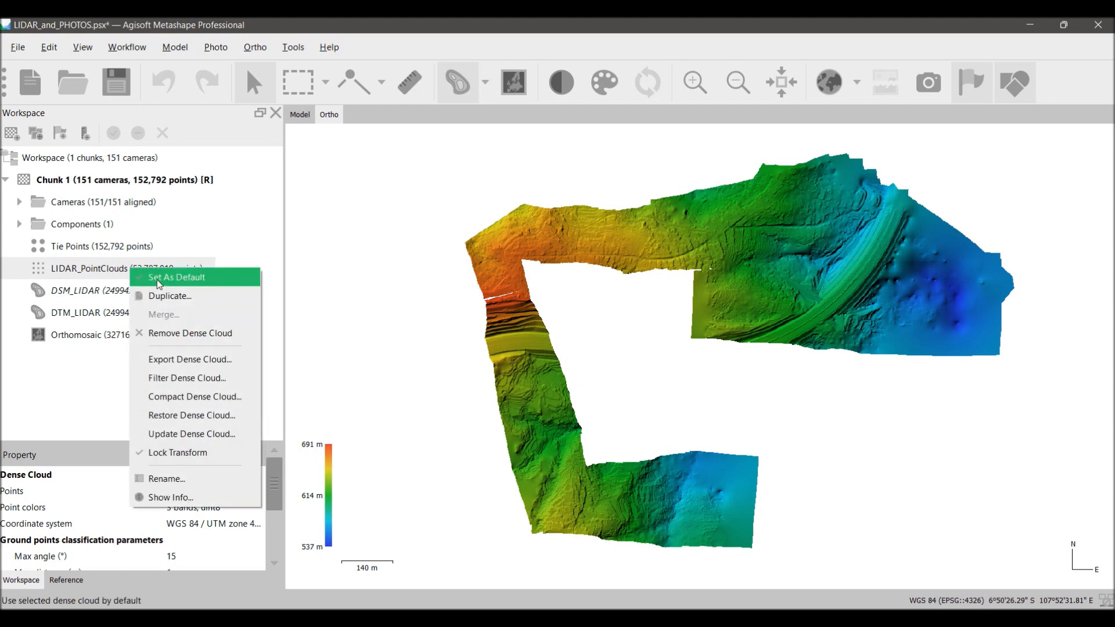
left_click(157, 278)
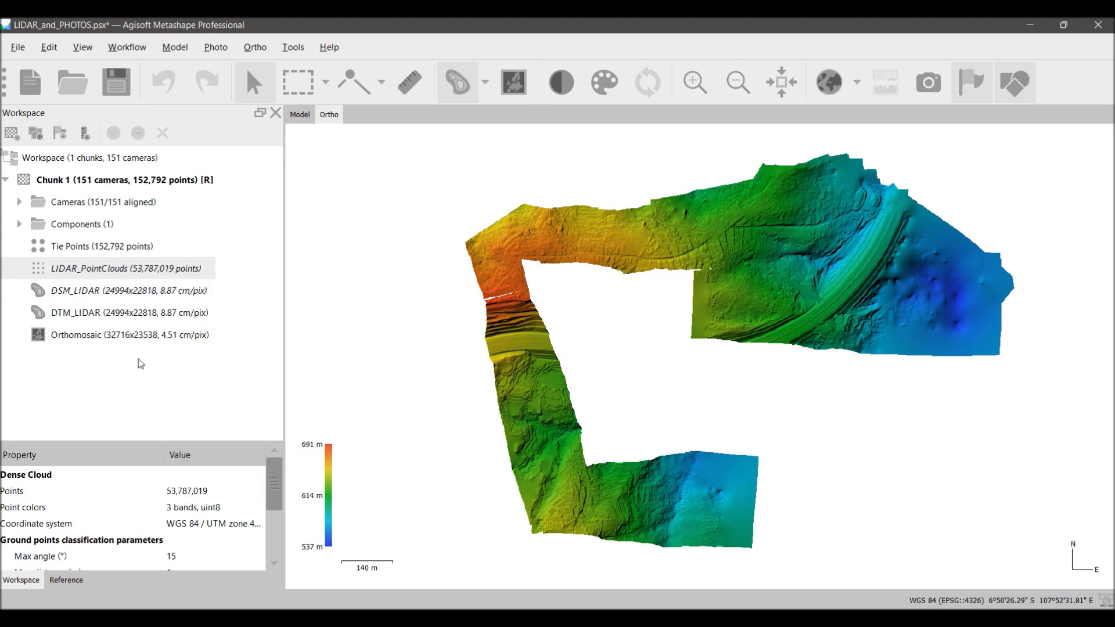
- Build a new dense cloud for Chunk 1 from the aligned photos with Medium quality, Mild depth filtering and point colors calculated
left_click(146, 181)
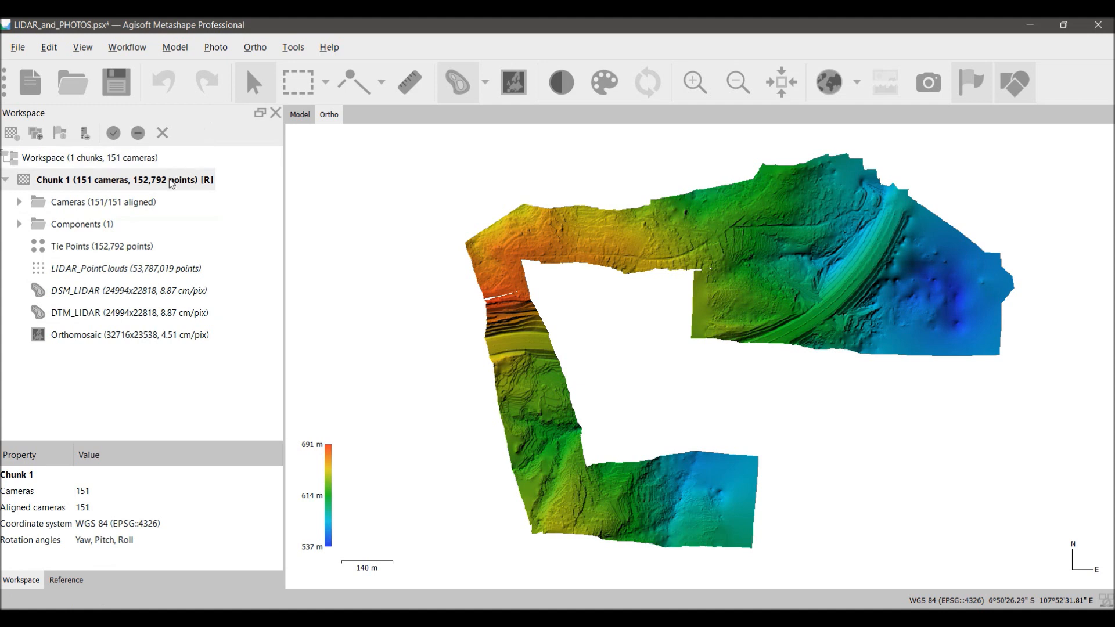
right_click(169, 179)
mouse_move(247, 366)
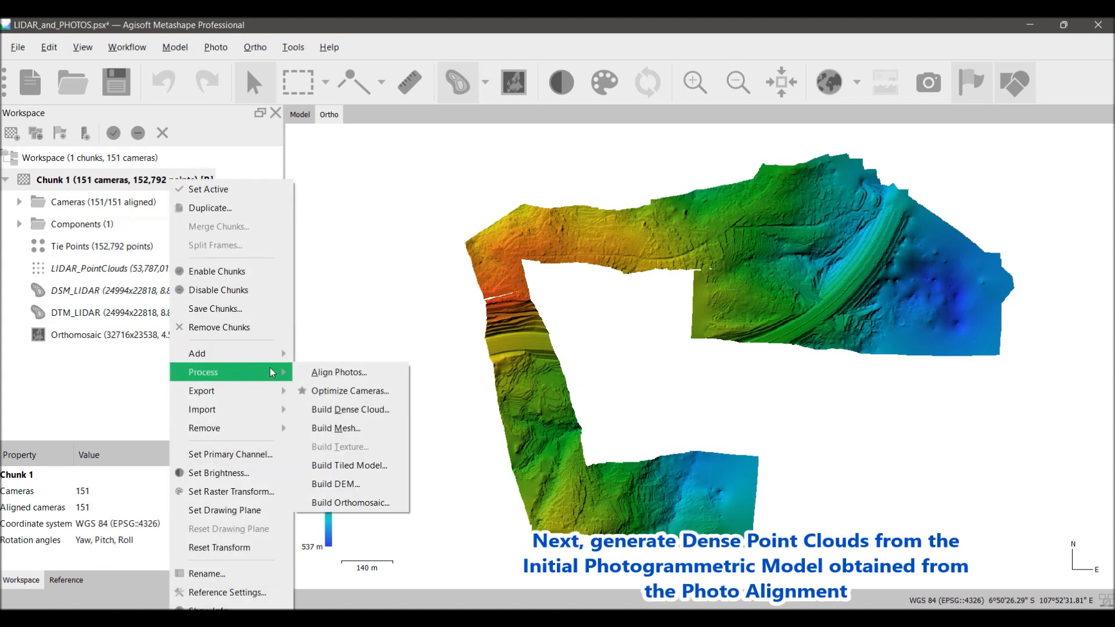
left_click(337, 409)
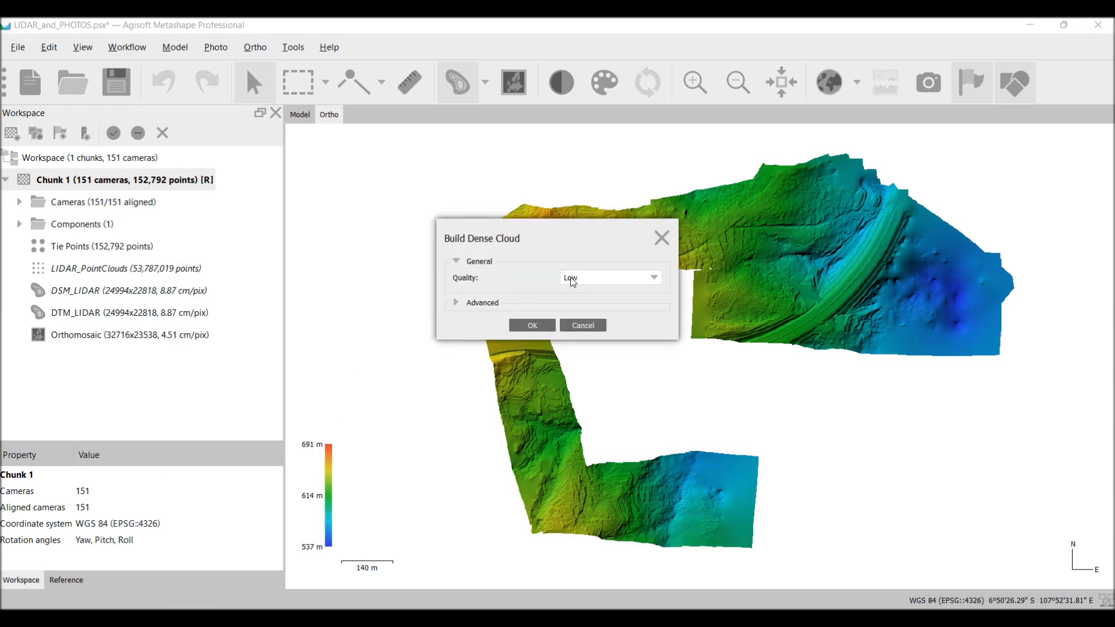
left_click(573, 282)
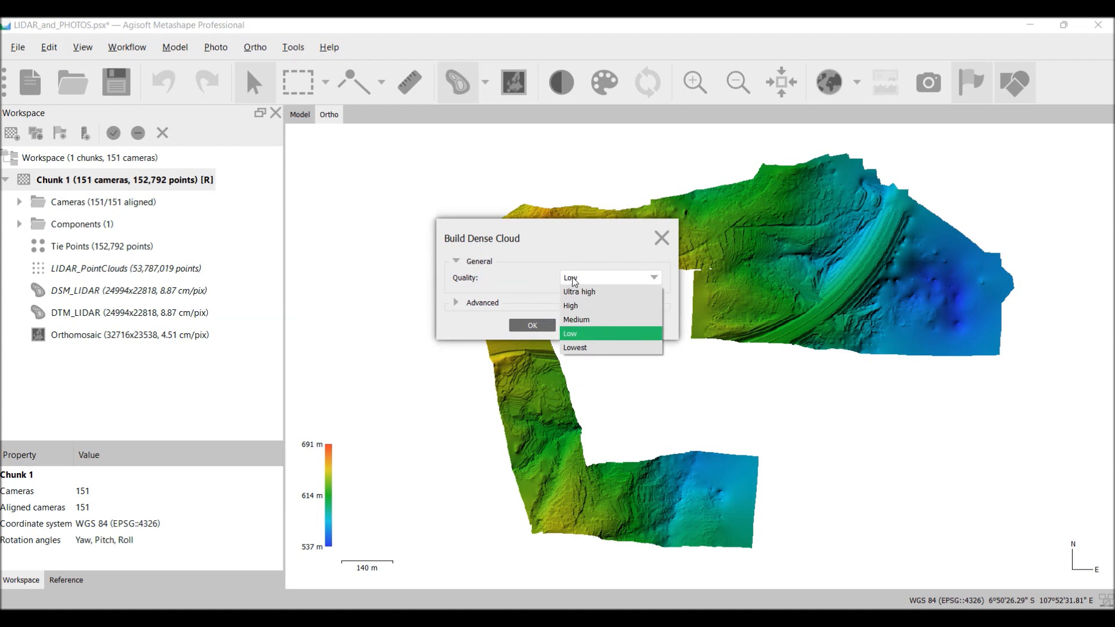
left_click(576, 319)
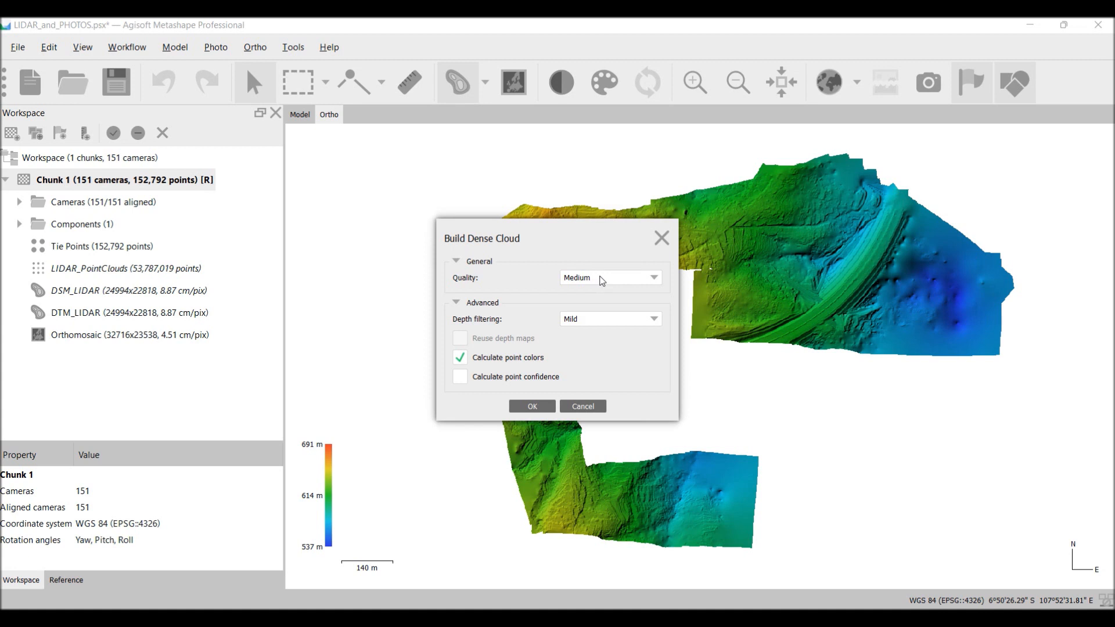
left_click(541, 406)
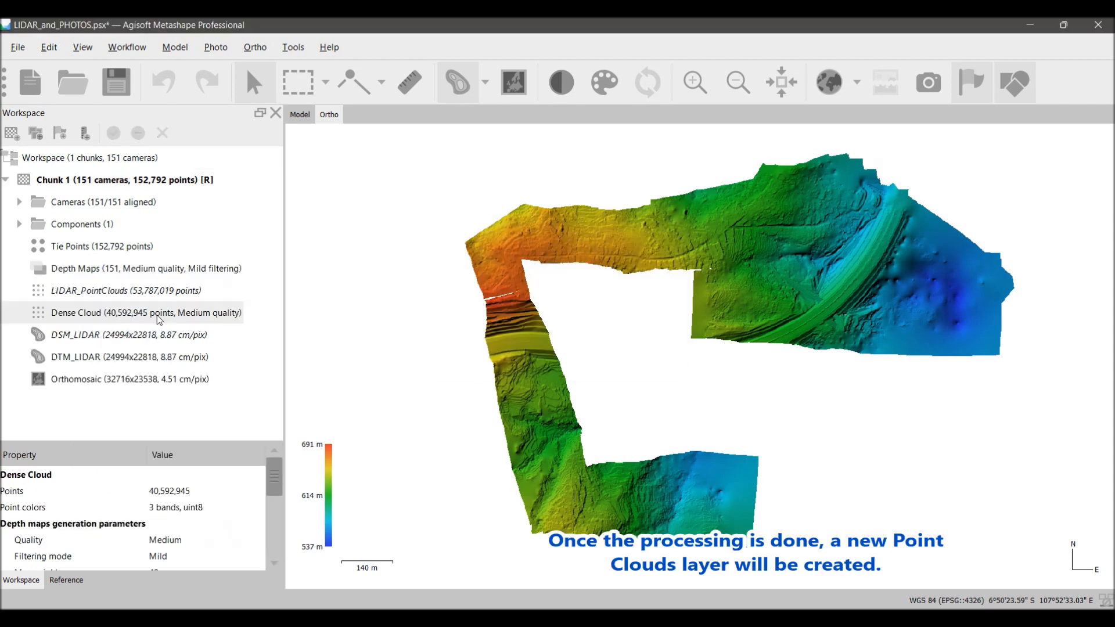
- Rename the newly built photo-based dense cloud as PHOTOGRAMMETRIC_PointClouds
right_click(152, 308)
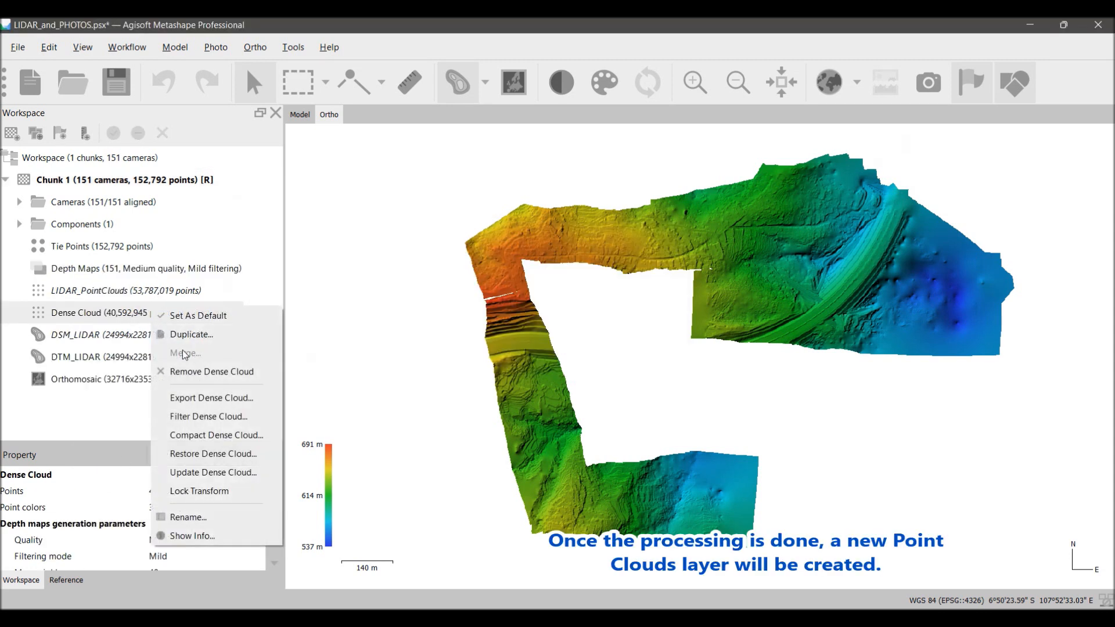
left_click(214, 513)
type("PHOTOGRAMMETRIC_PointCLo")
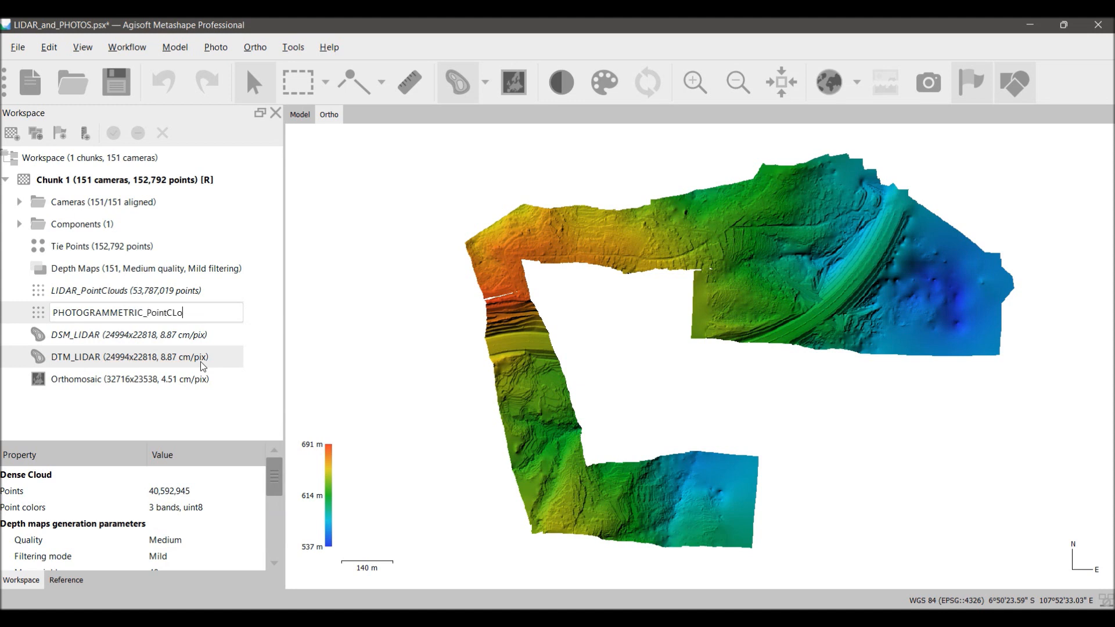
key("BackSpace")
key("BackSpace")
type("louds")
key("Return")
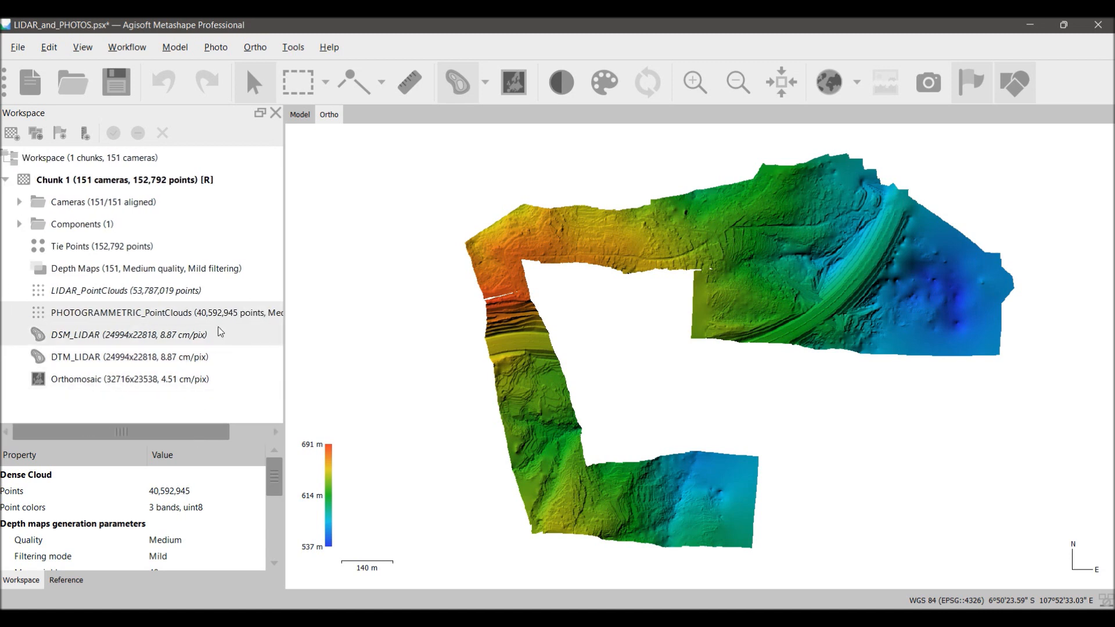
- Show the photogrammetric point cloud in the 3D model view and examine the curved road and surrounding slopes
left_click(299, 116)
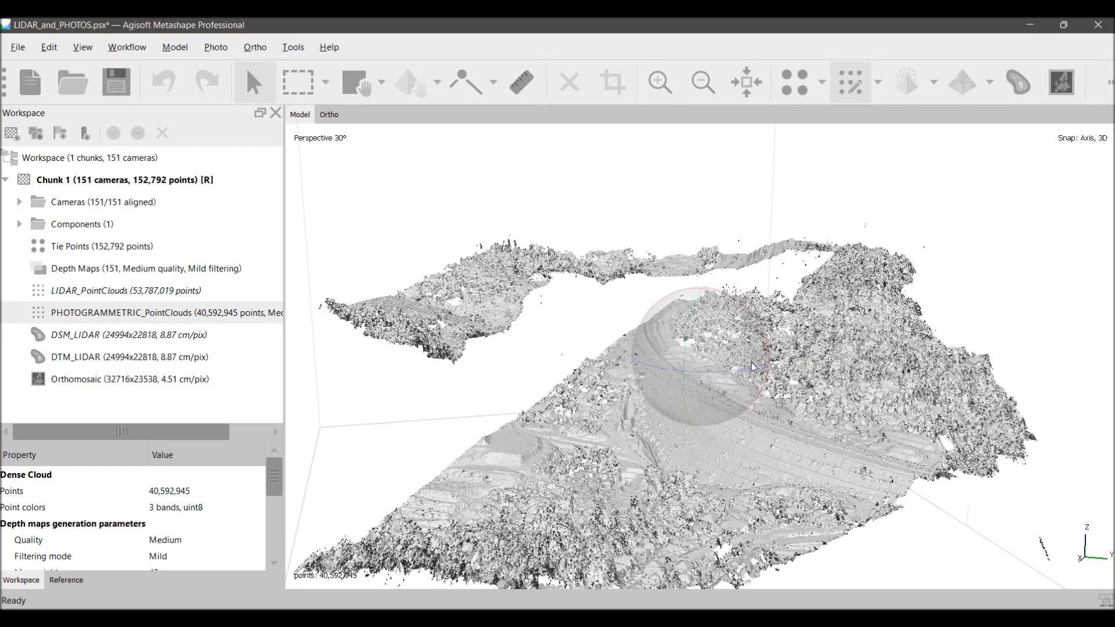
scroll(730, 382, "up", 4)
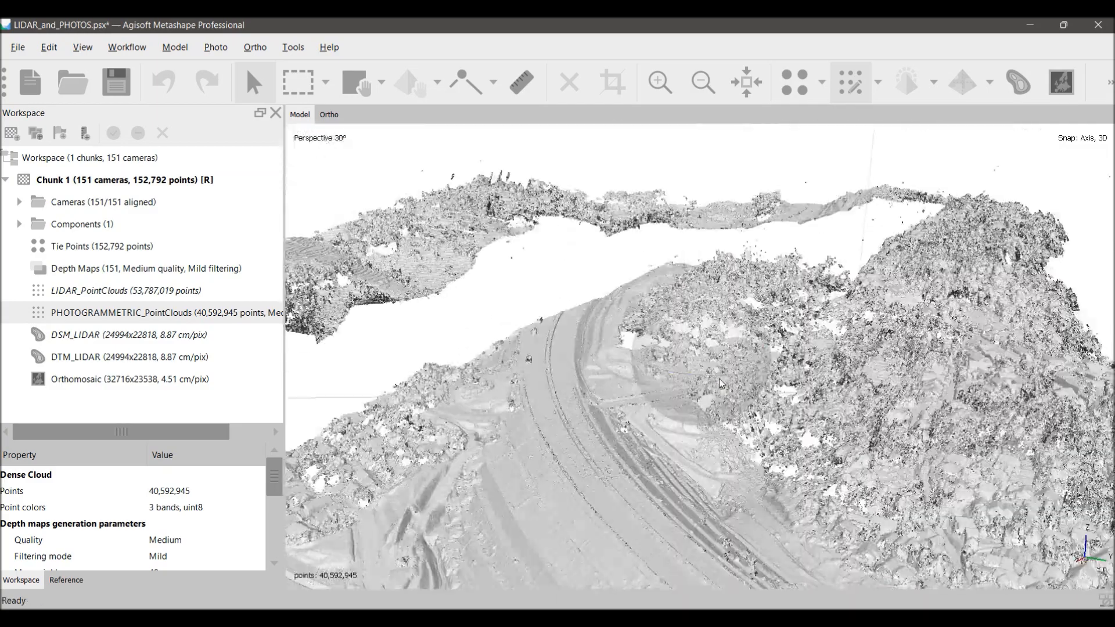
scroll(725, 378, "down", 3)
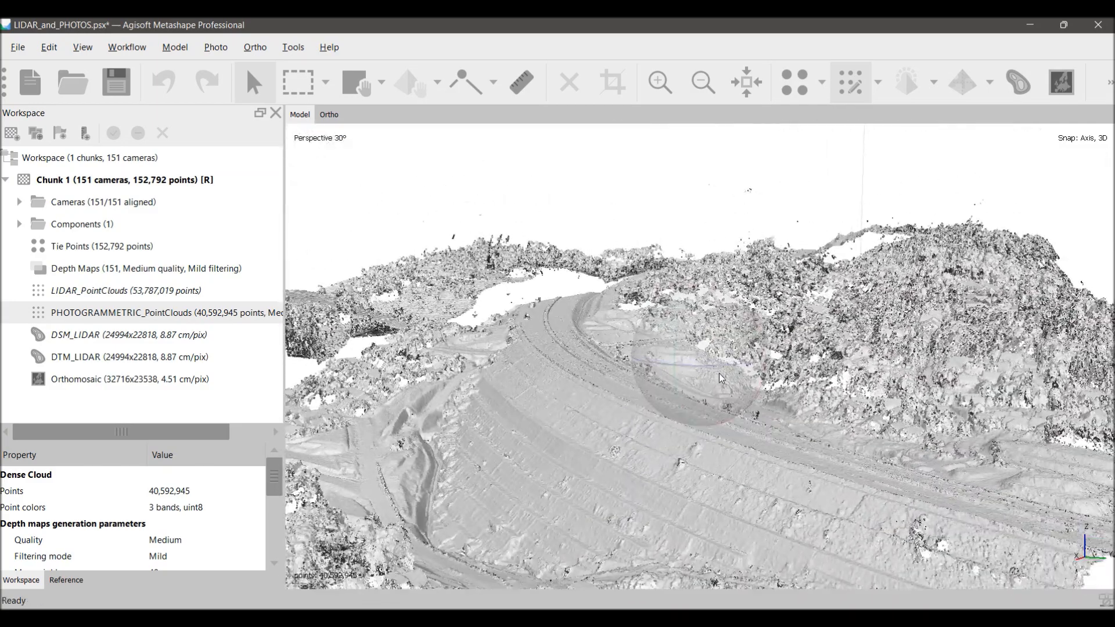
scroll(720, 378, "down", 2)
scroll(719, 378, "up", 3)
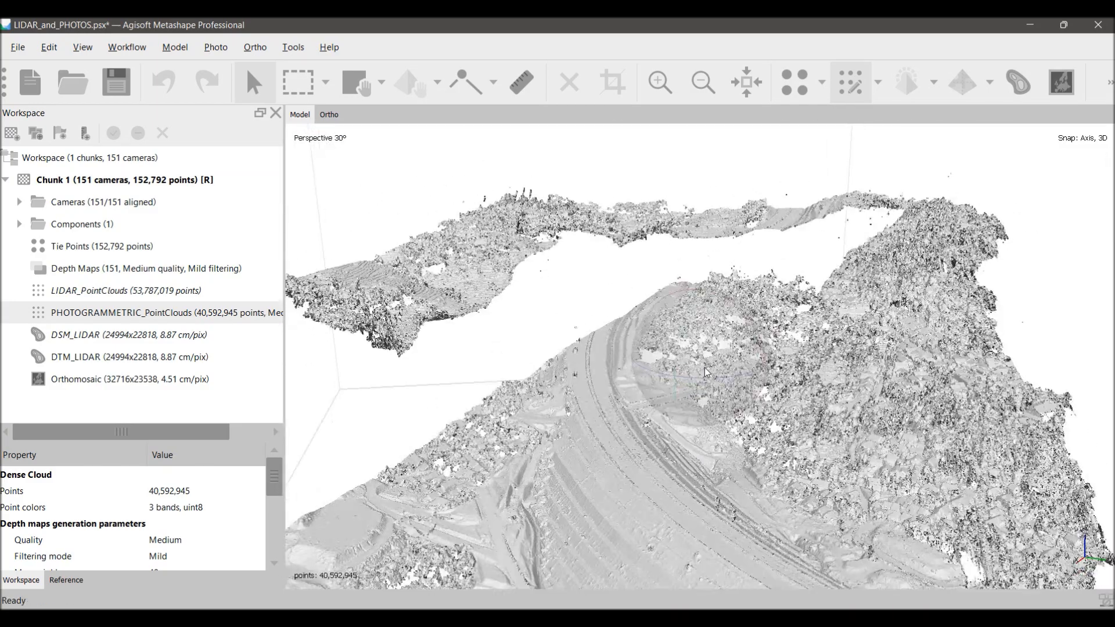
- Load LIDAR_PointClouds in the 3D view and switch the dense cloud display from classes to point colors
double_click(151, 290)
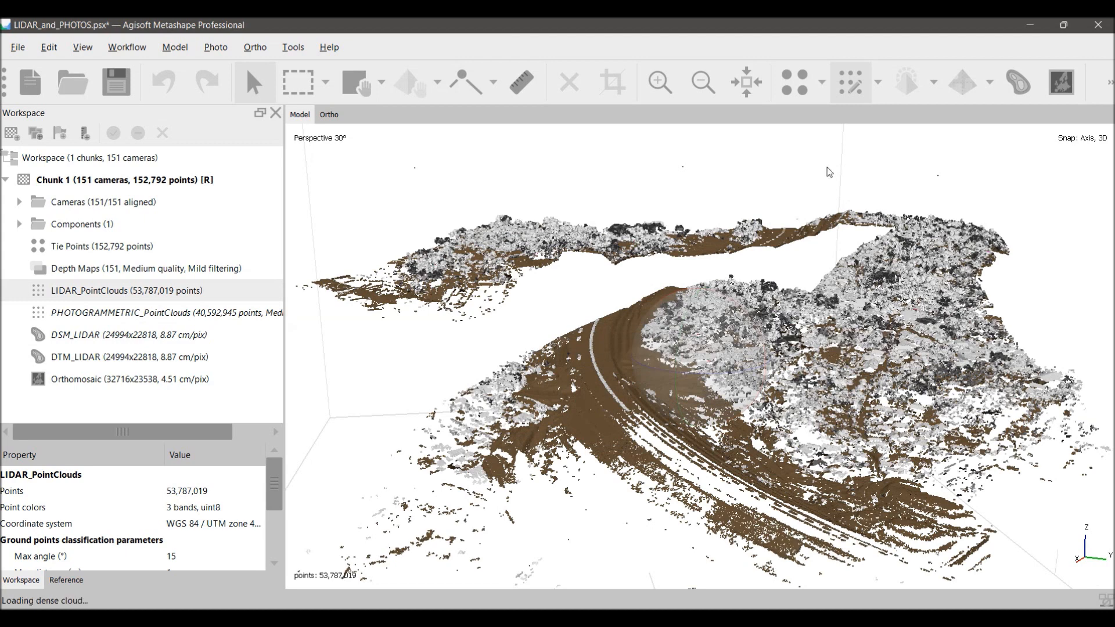
left_click(880, 90)
left_click(877, 113)
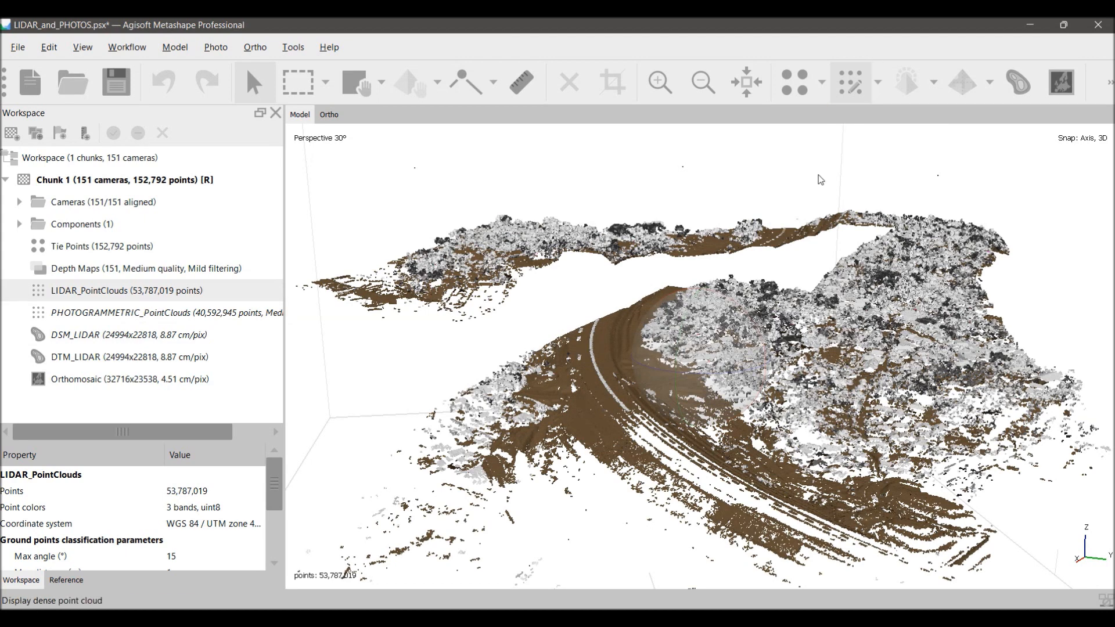
- Open PHOTOGRAMMETRIC_PointClouds in true colors and examine the curved road and its embankment in close-up
double_click(202, 314)
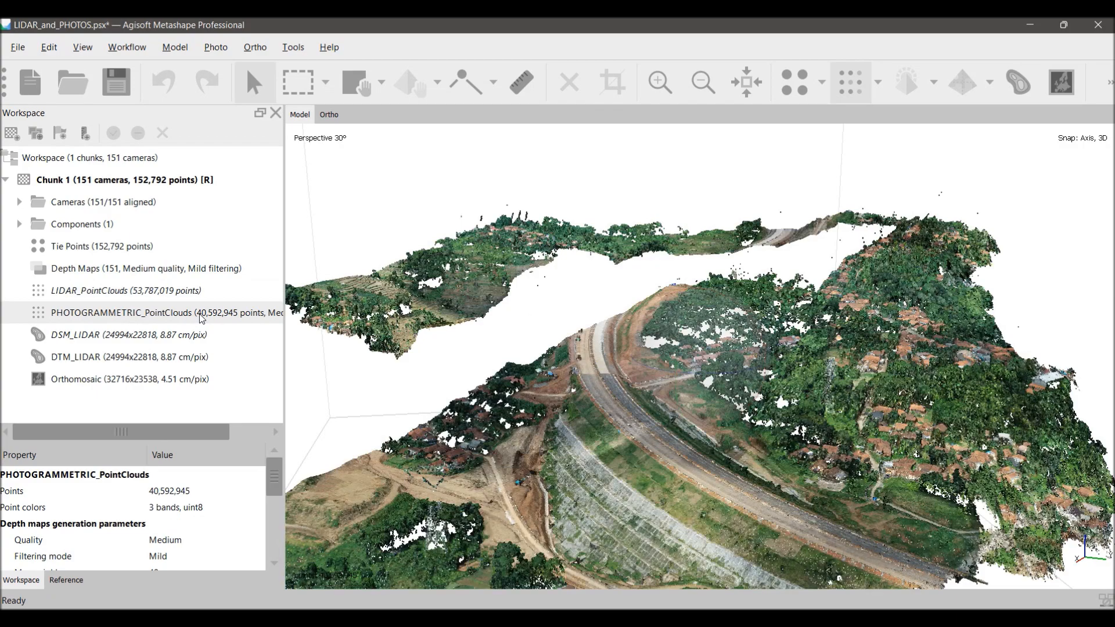
left_click_drag(645, 377, 671, 377)
scroll(672, 378, "up", 5)
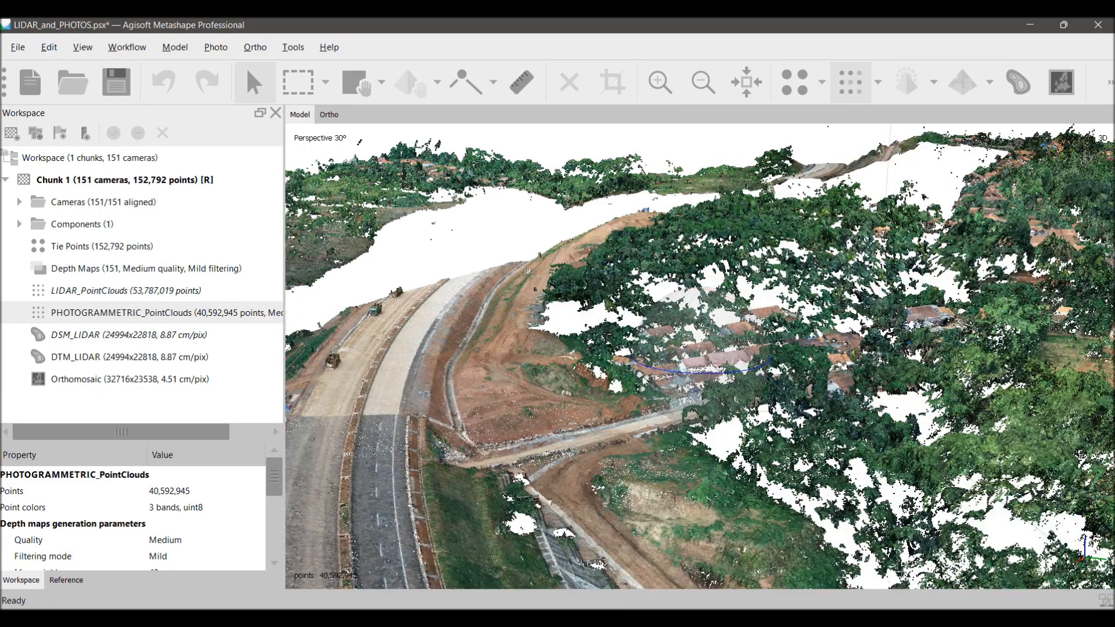
scroll(672, 378, "up", 3)
middle_click_drag(498, 431, 694, 395)
middle_click_drag(326, 302, 508, 219)
left_click_drag(699, 388, 630, 394)
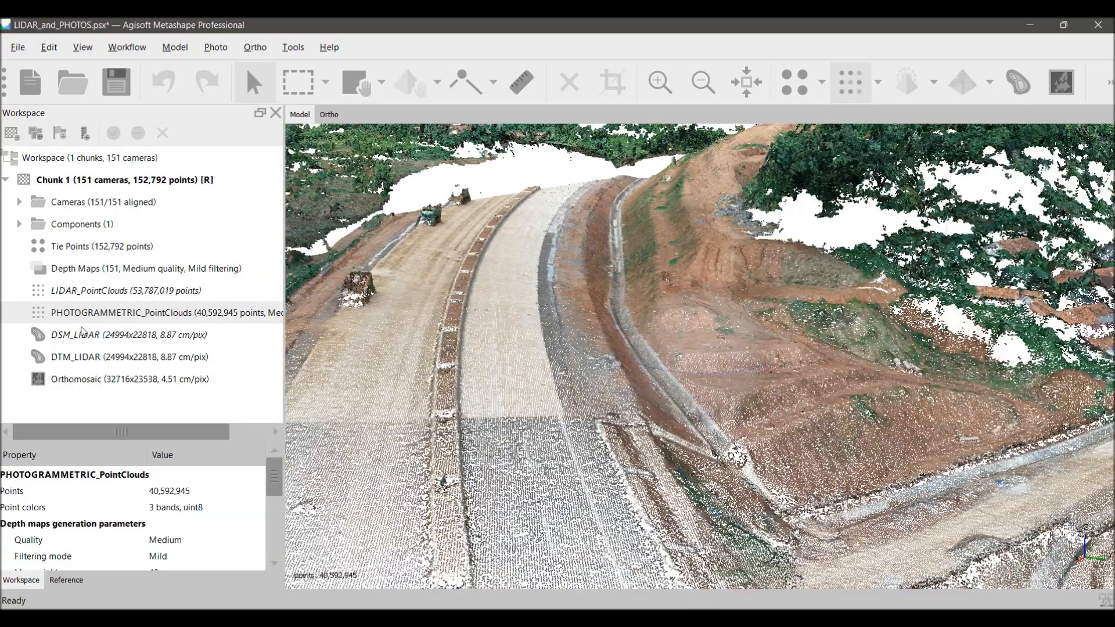
- Compare LIDAR_PointClouds and PHOTOGRAMMETRIC_PointClouds visually by alternating between them over the same stretch of road
double_click(109, 292)
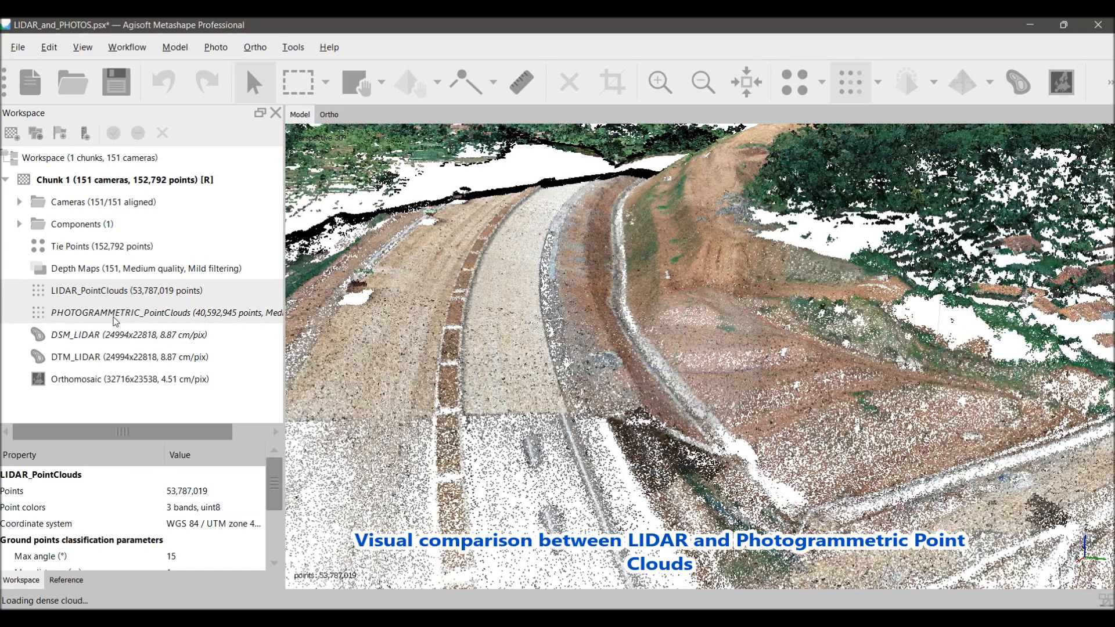
double_click(121, 314)
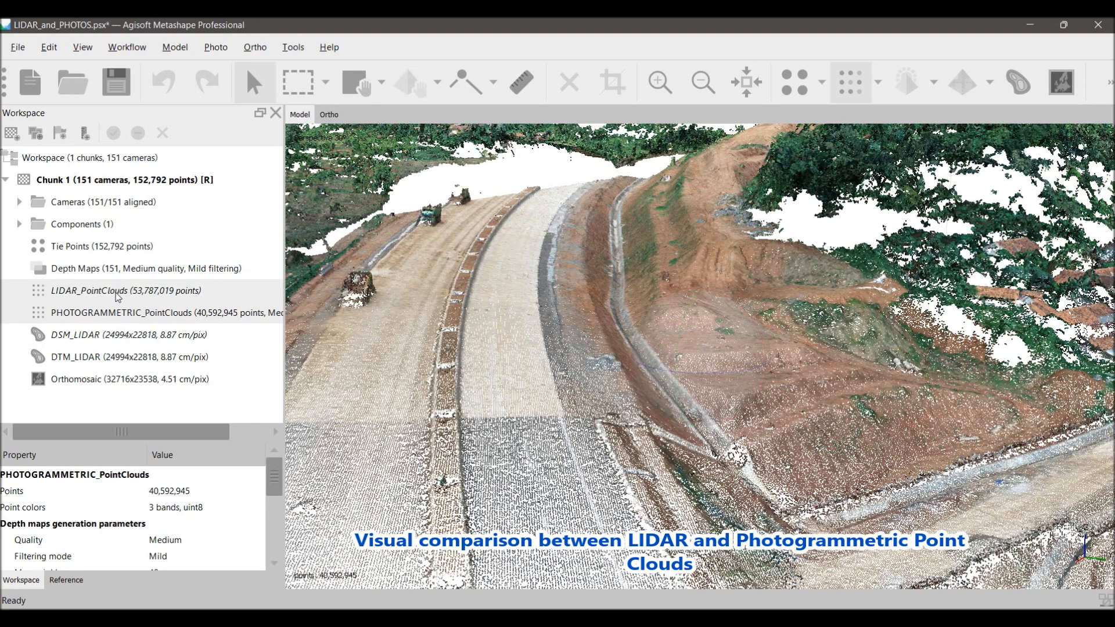
double_click(118, 291)
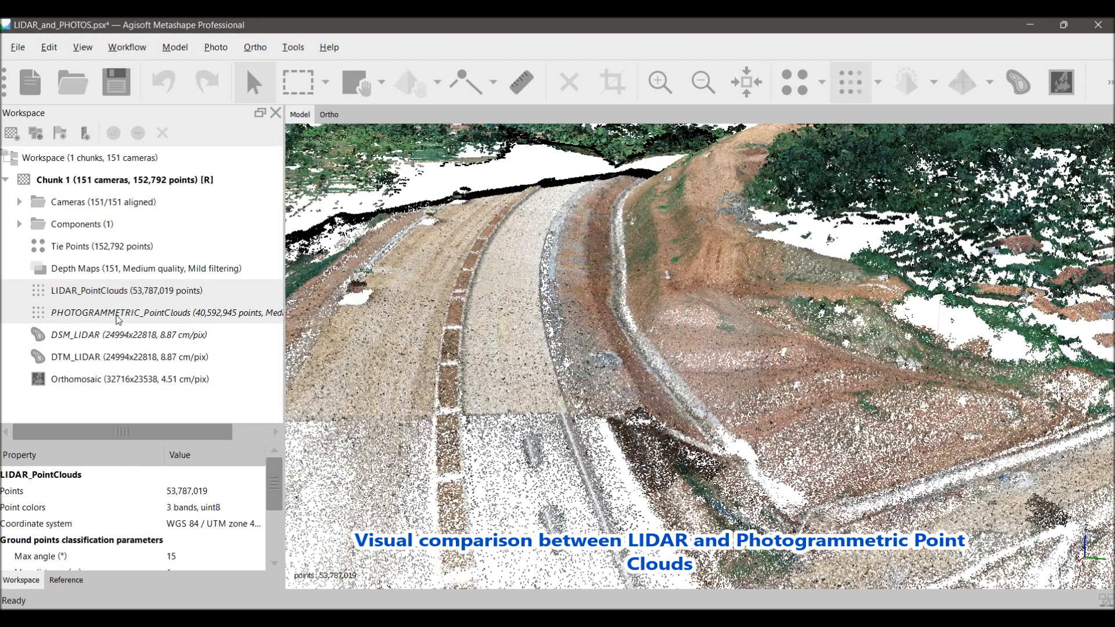
double_click(118, 316)
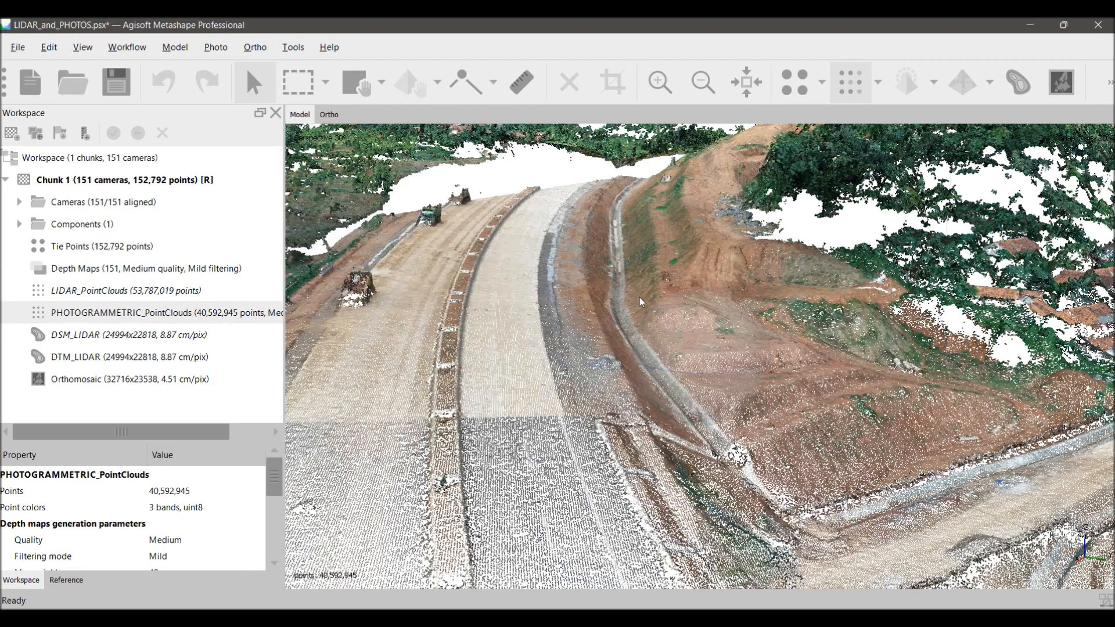
double_click(142, 292)
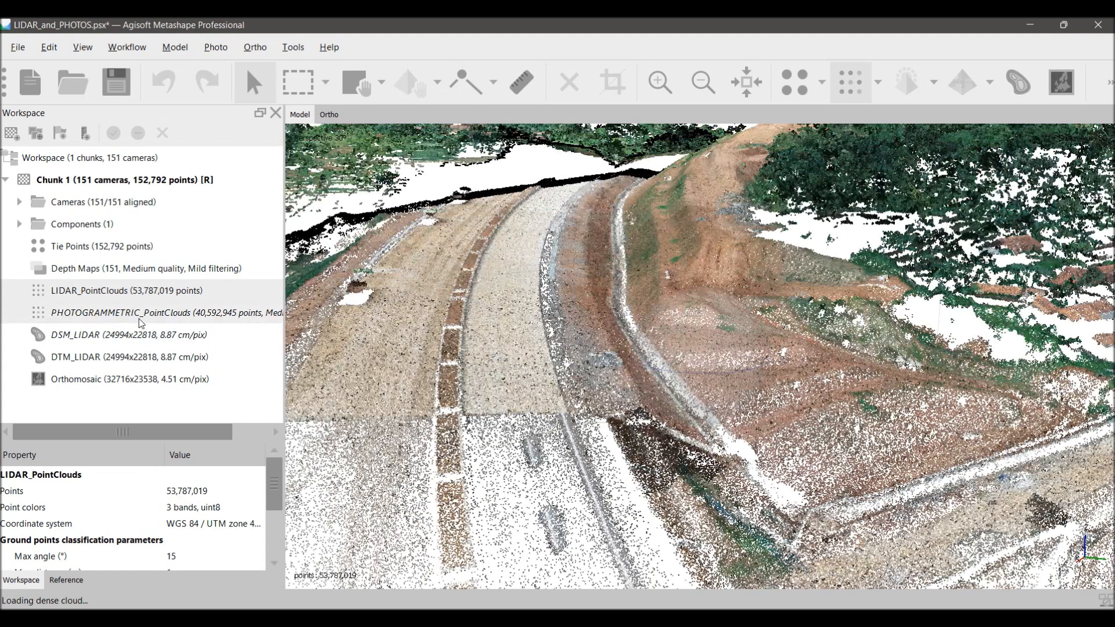
double_click(140, 314)
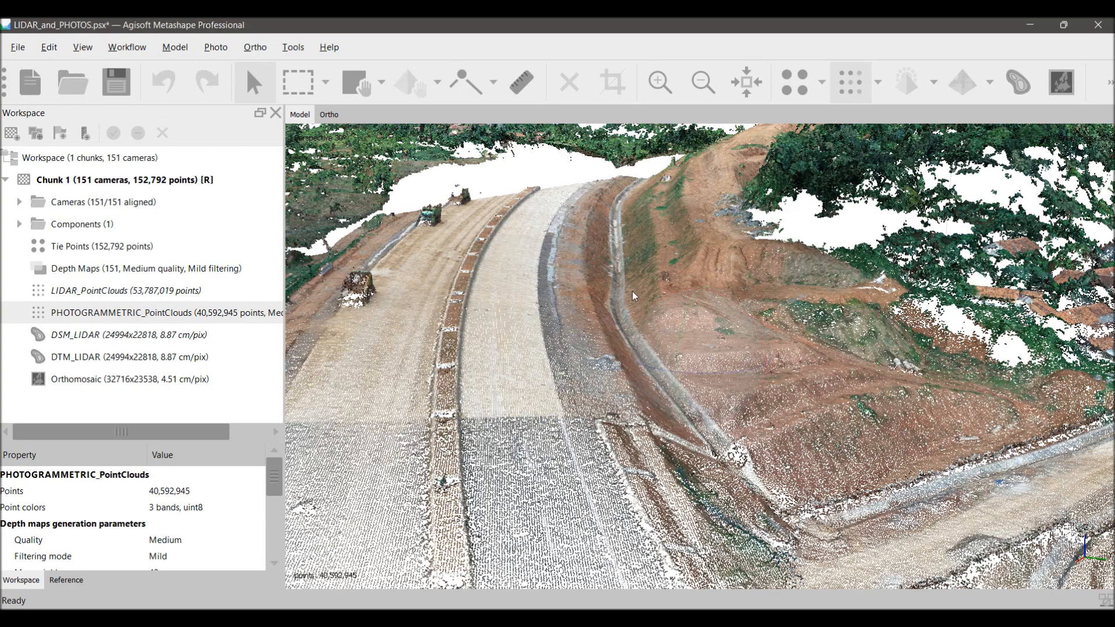
scroll(634, 292, "down", 4)
left_click_drag(654, 295, 692, 316)
scroll(692, 316, "down", 1)
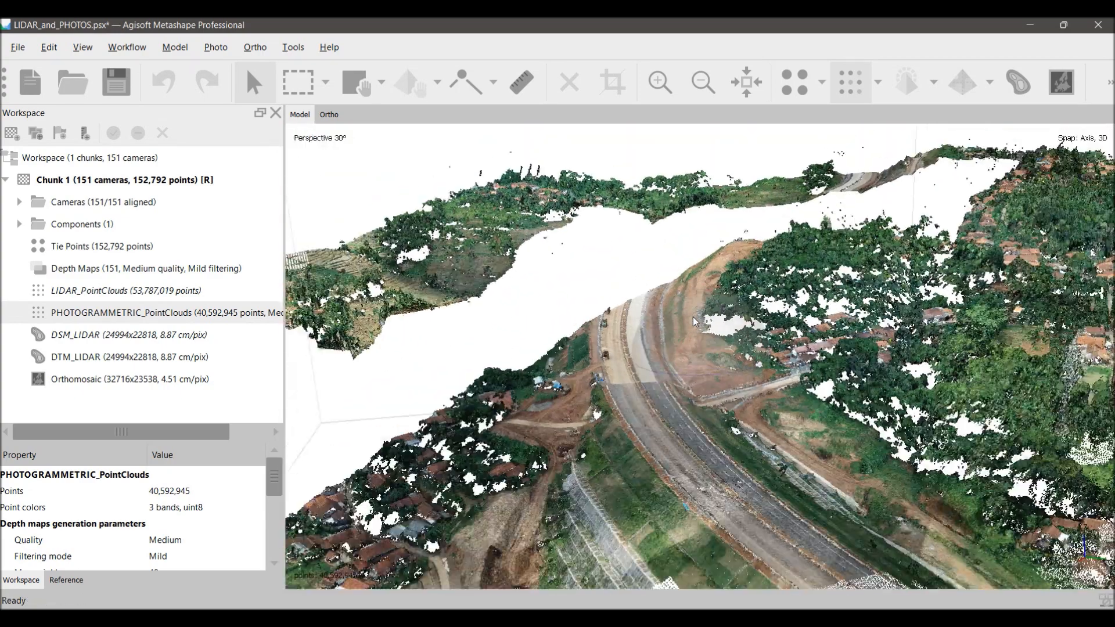
- Merge LIDAR_PointClouds and PHOTOGRAMMETRIC_PointClouds into a new dense cloud without replacing the default dense cloud
left_click(162, 293, "ctrl")
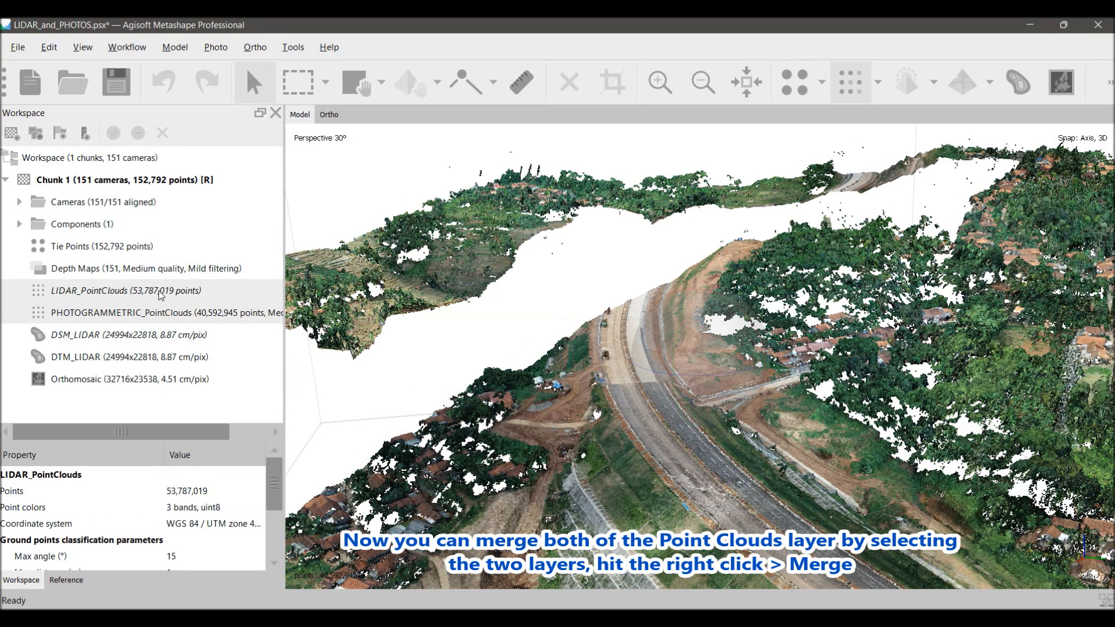
right_click(161, 295)
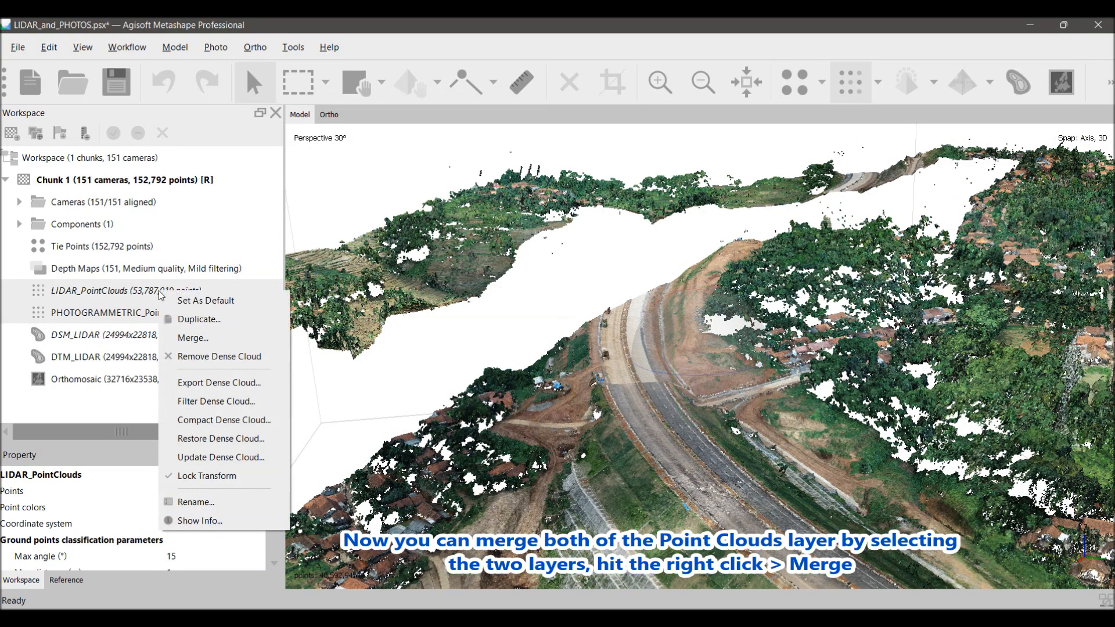
left_click(114, 309)
left_click(109, 293)
left_click(112, 312, "ctrl")
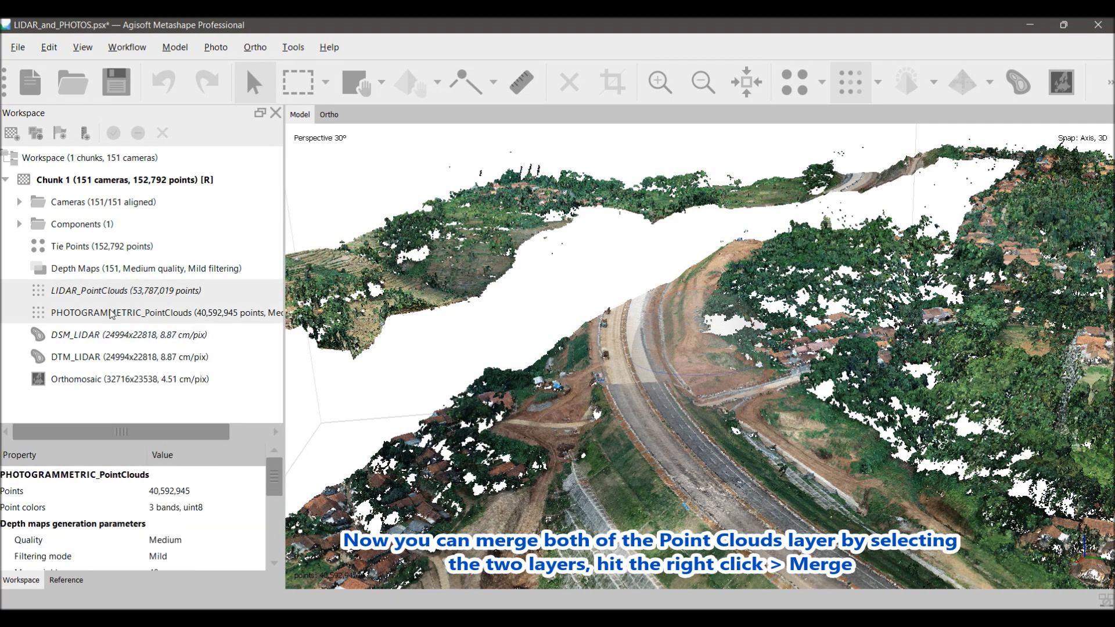
right_click(112, 313)
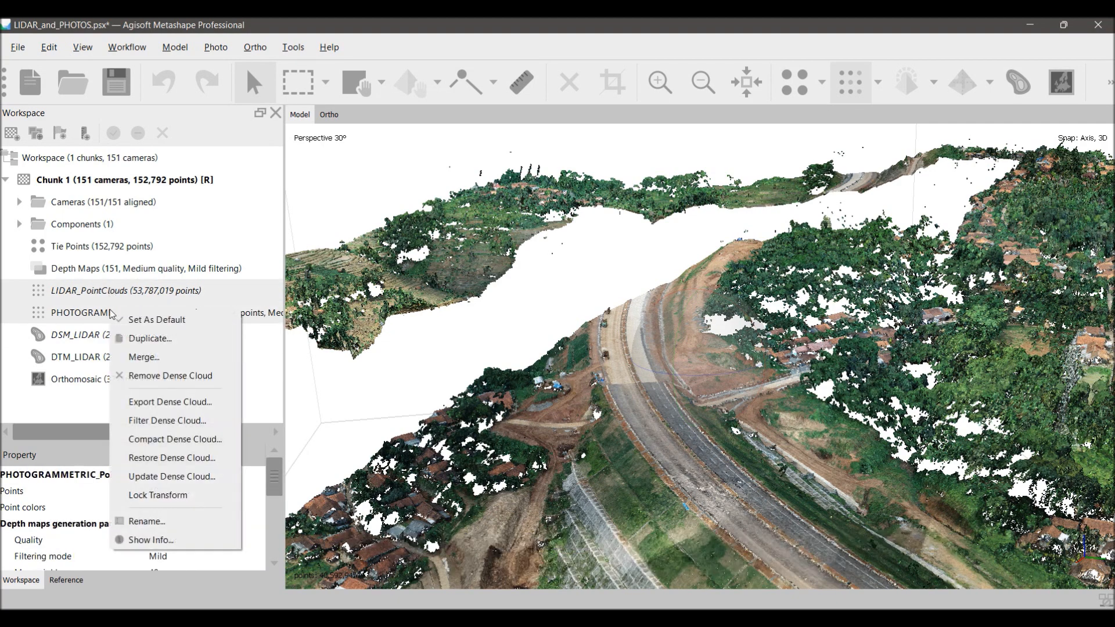
left_click(150, 362)
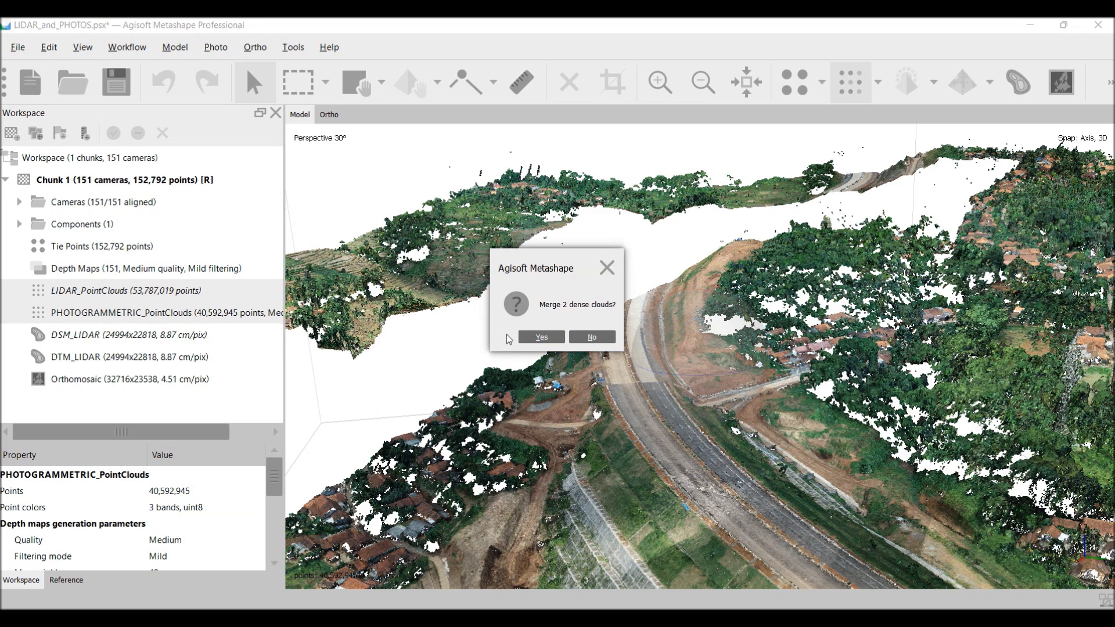
left_click(537, 338)
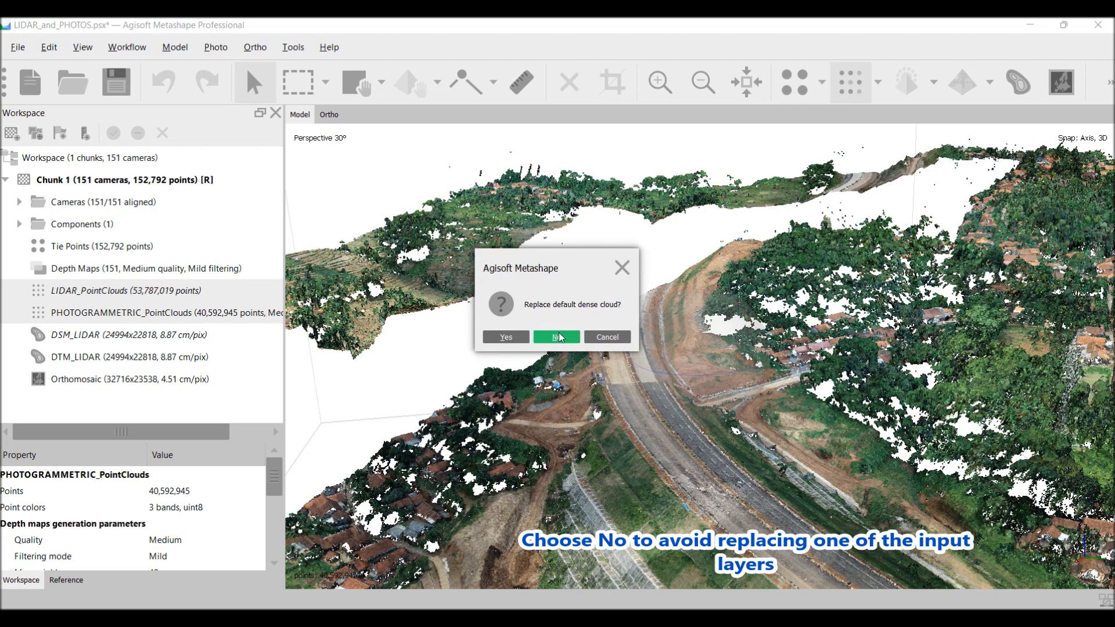
left_click(557, 337)
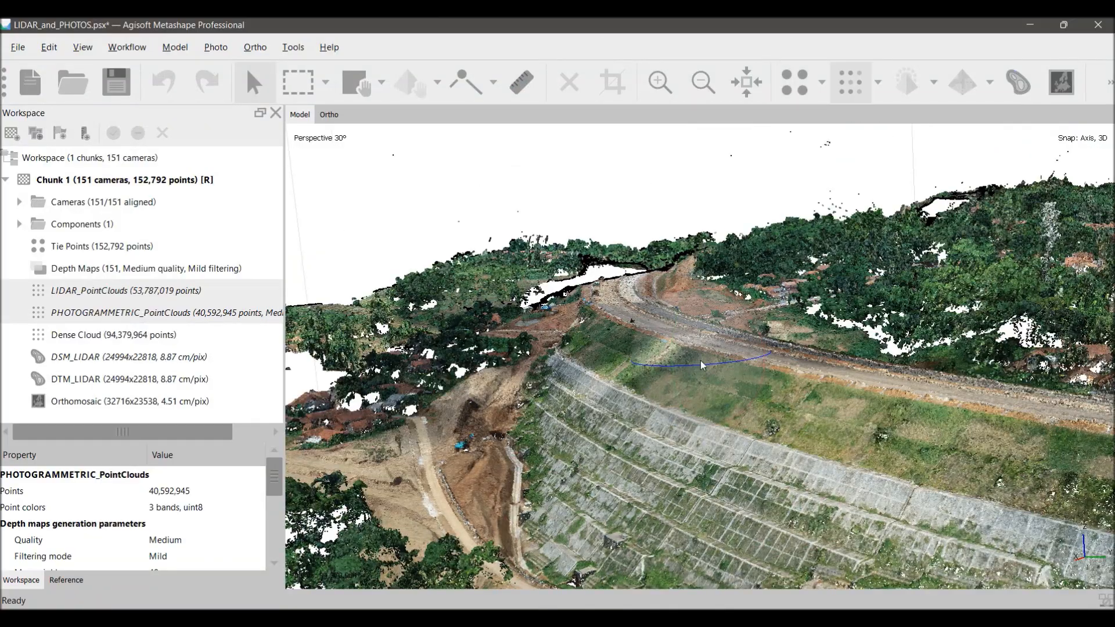
- Rename the merged dense cloud as MERGED_PointClouds
left_click_drag(701, 361, 683, 326)
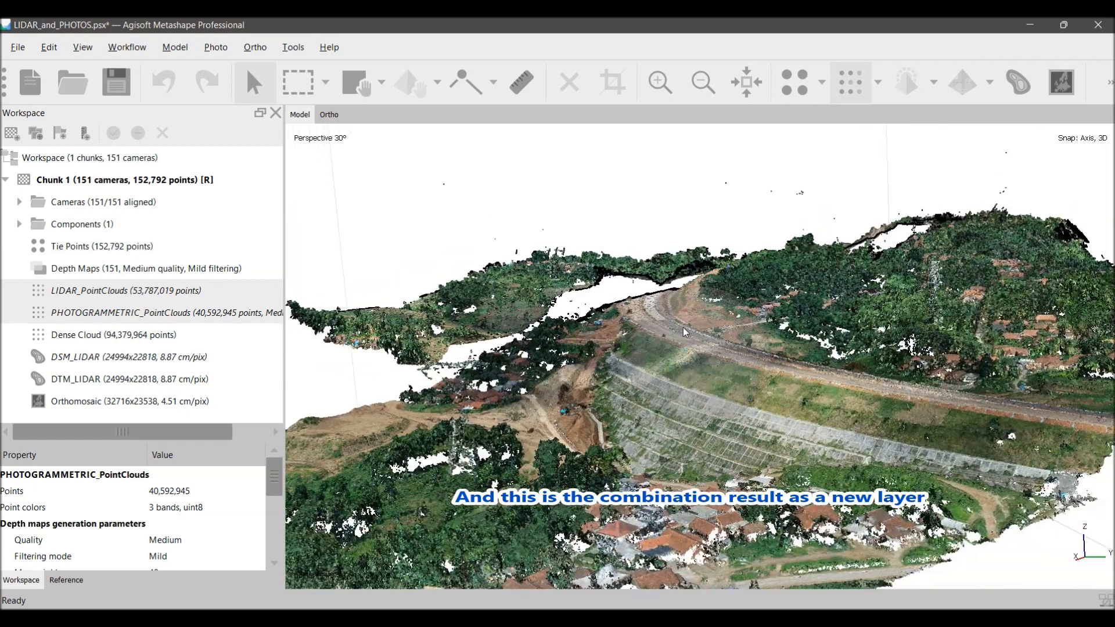
left_click(114, 339)
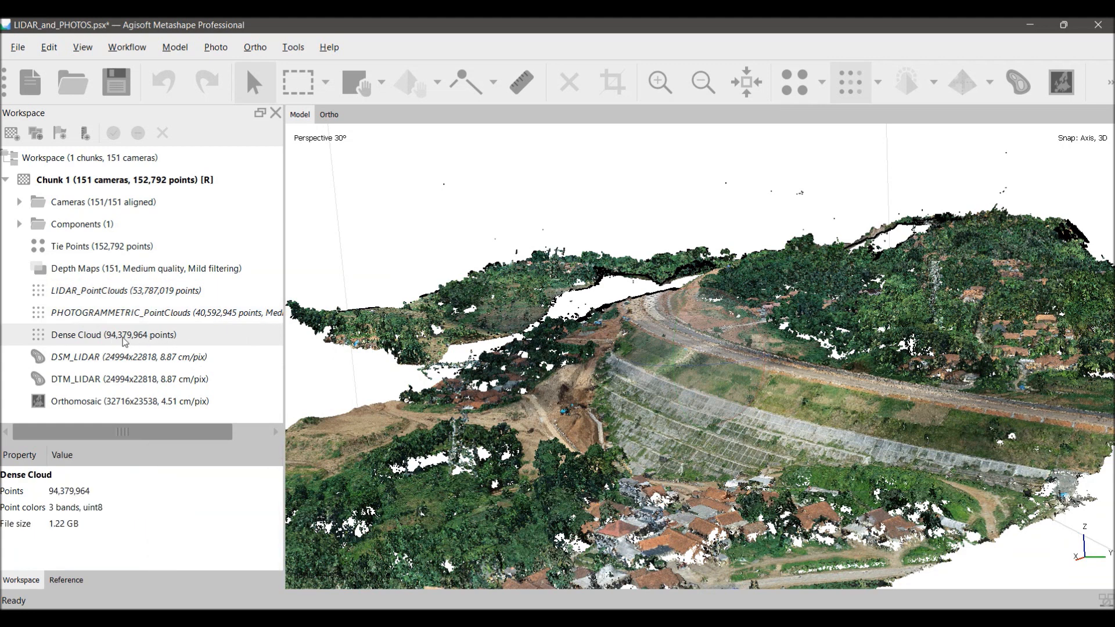
right_click(98, 343)
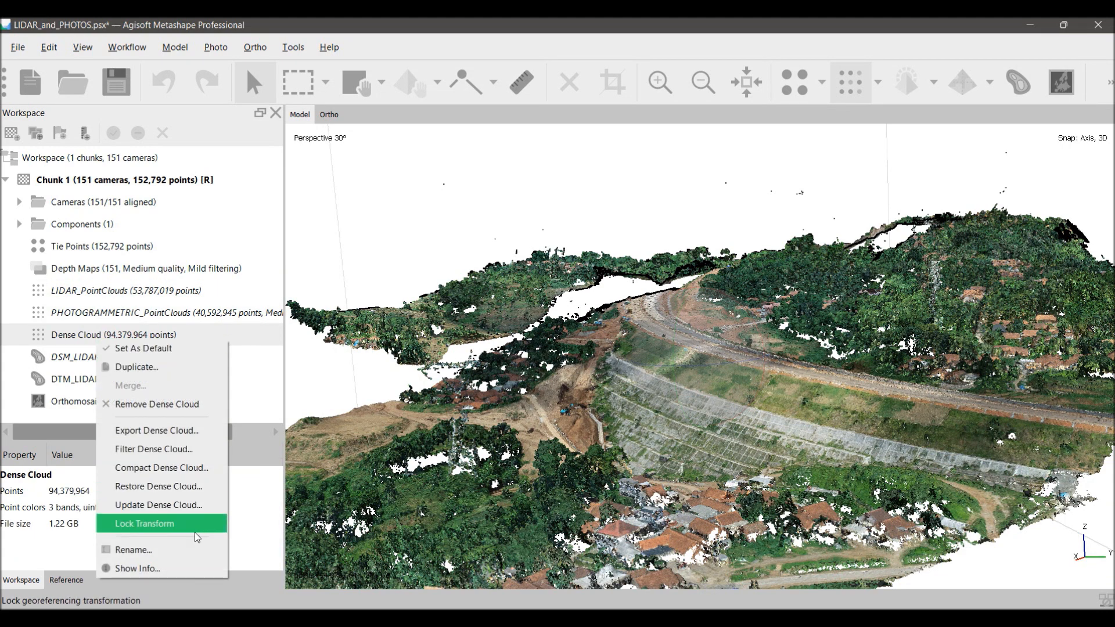
left_click(186, 548)
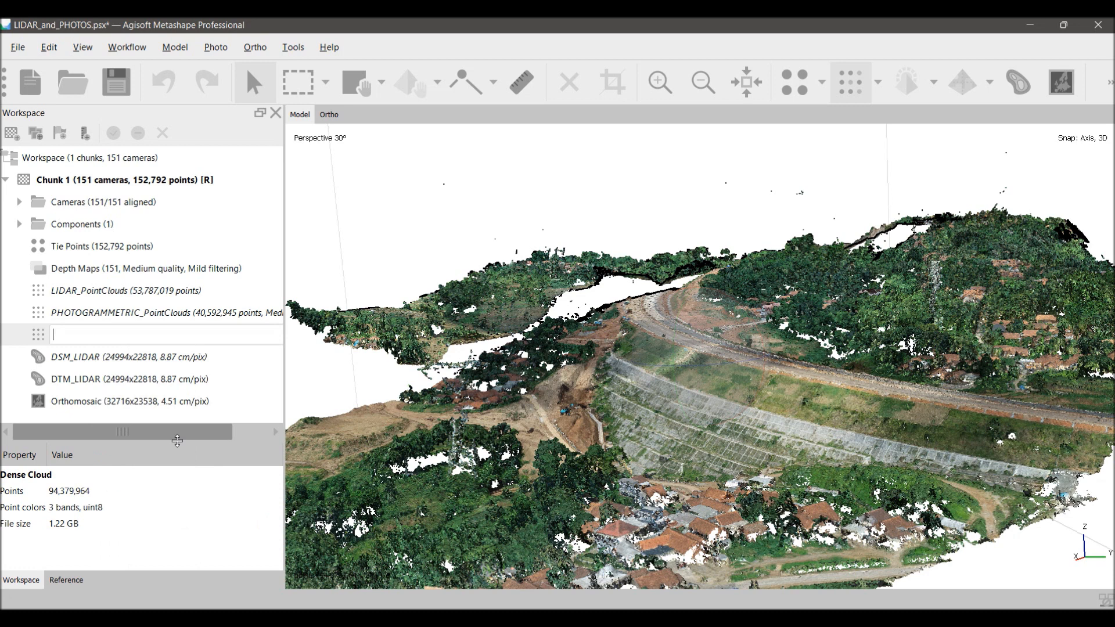
type("MERGED_PO")
key("BackSpace")
key("BackSpace")
type("ointCloud")
key("Return")
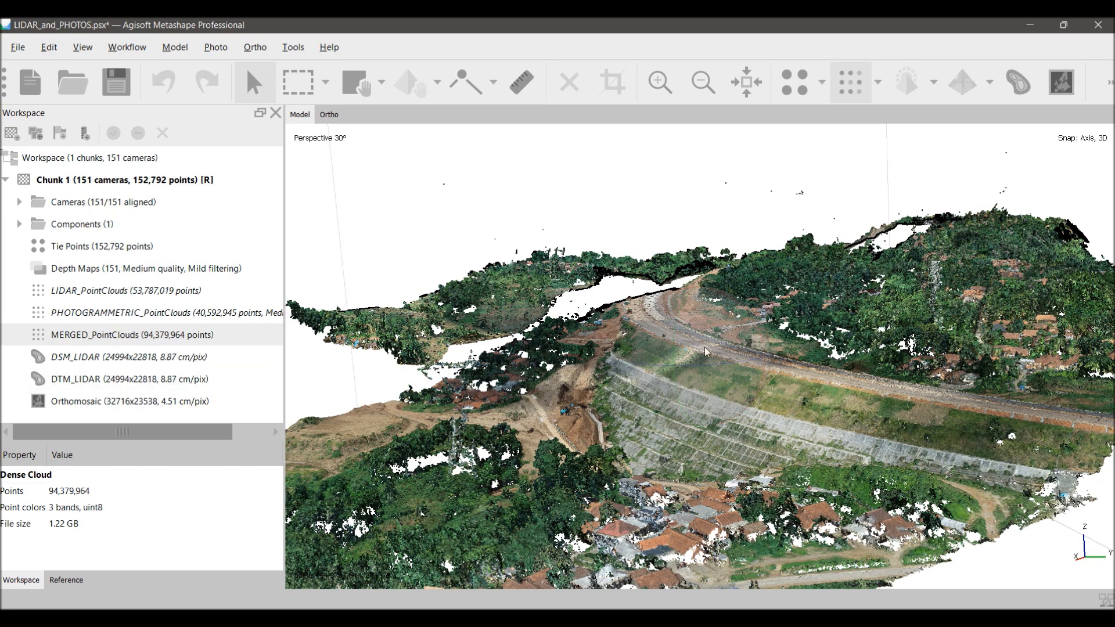
- Examine MERGED_PointClouds around the curved road in the dense cloud classes display and return the view to point colors
scroll(702, 342, "up", 2)
left_click(878, 82)
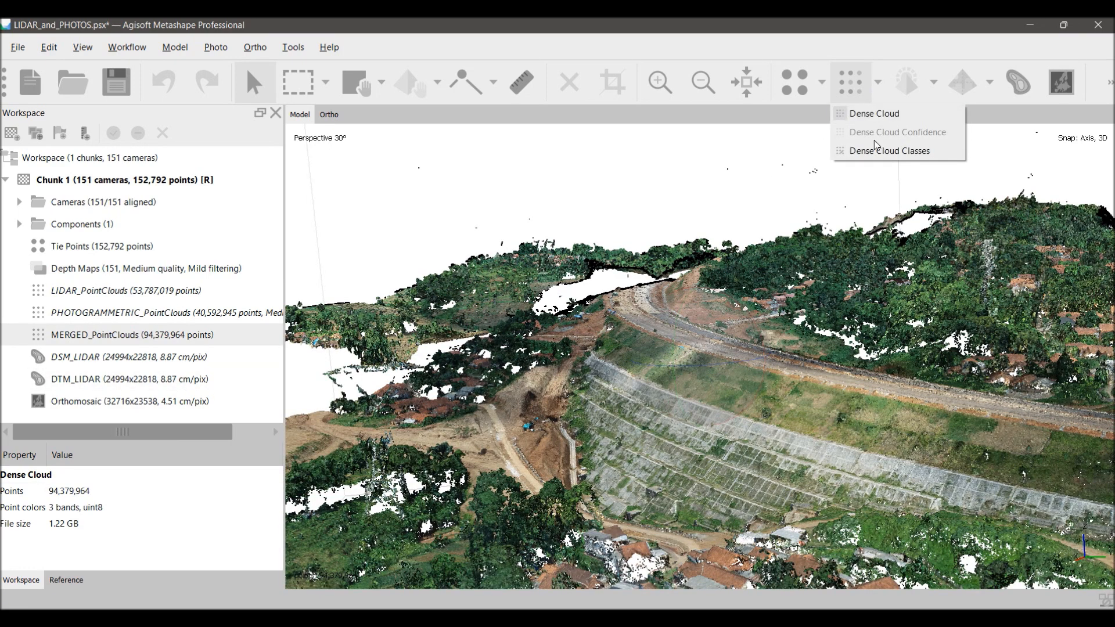
left_click(875, 156)
left_click_drag(726, 348, 714, 373)
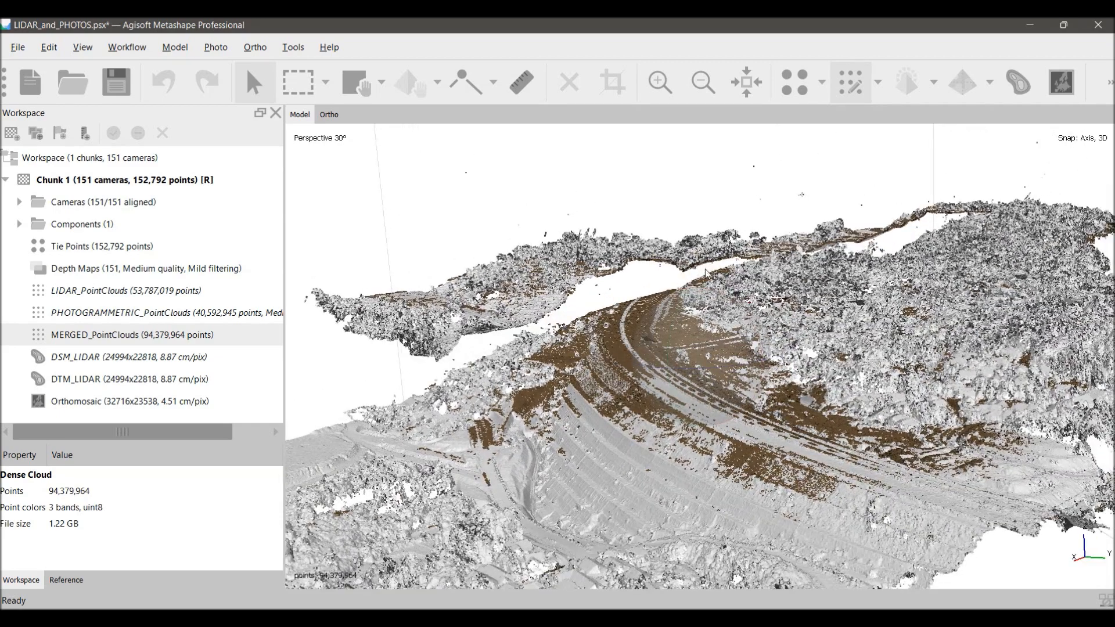
left_click(876, 90)
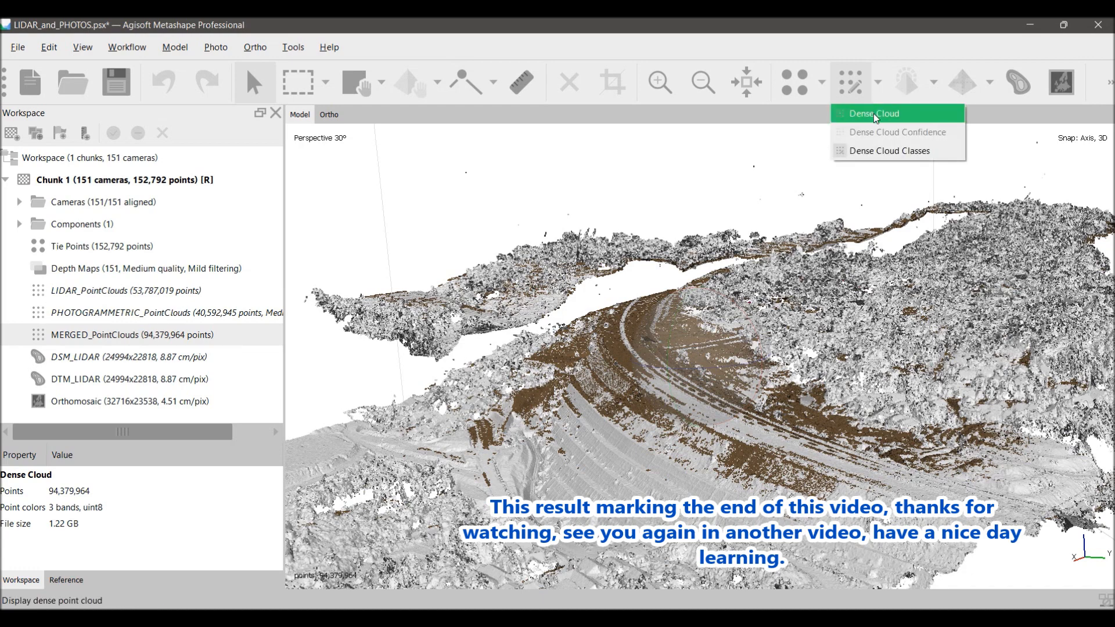
left_click(874, 113)
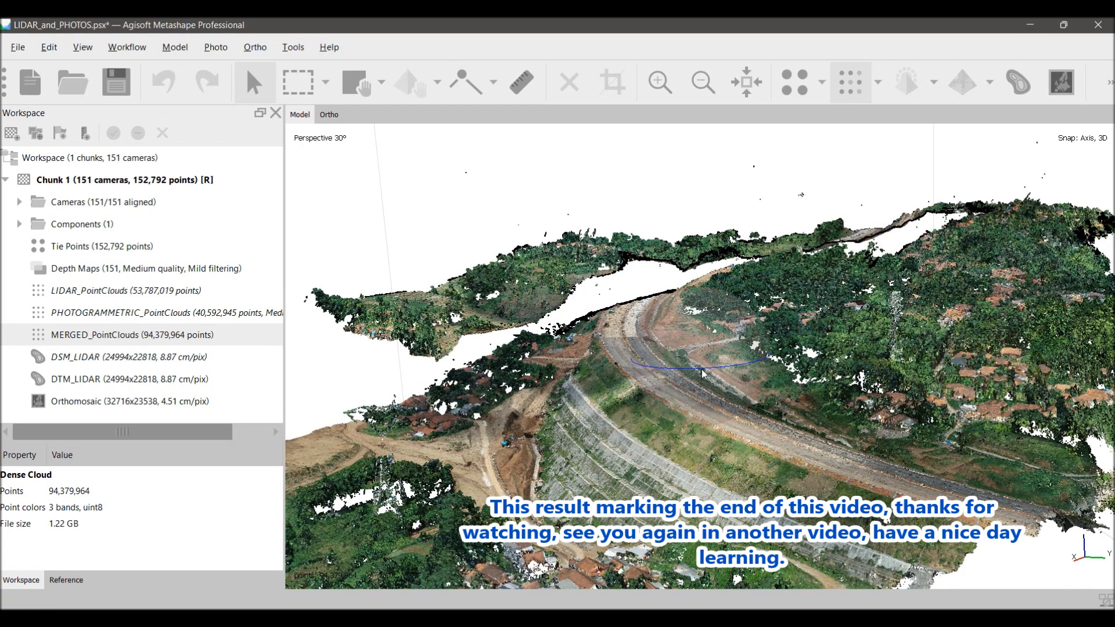